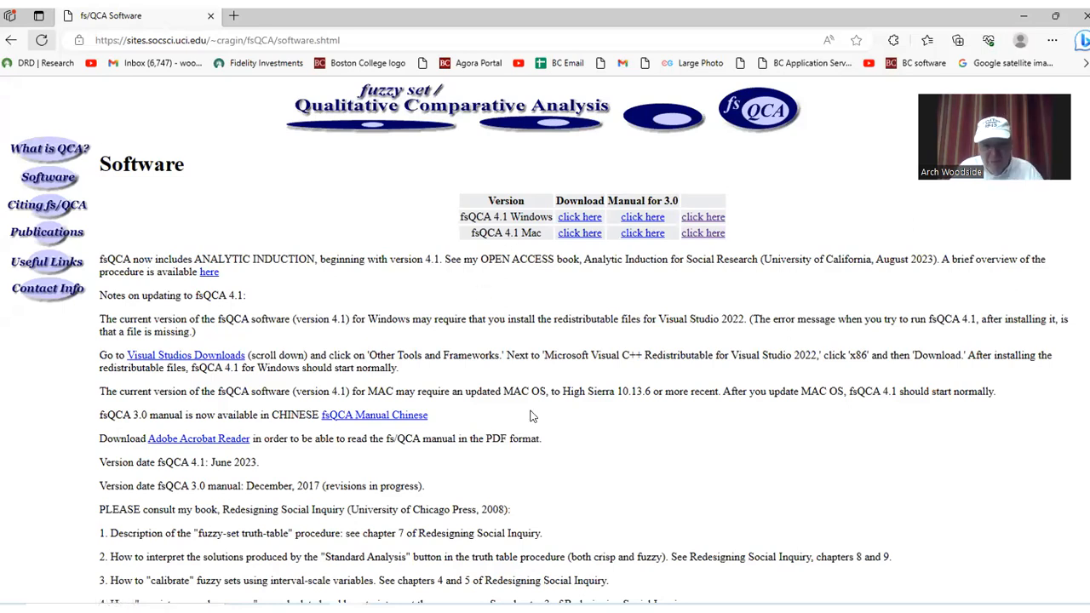
Leave the slide show and minimize the browser, PowerPoint and fs/QCA windows to reach the desktop.
left_click(1026, 17)
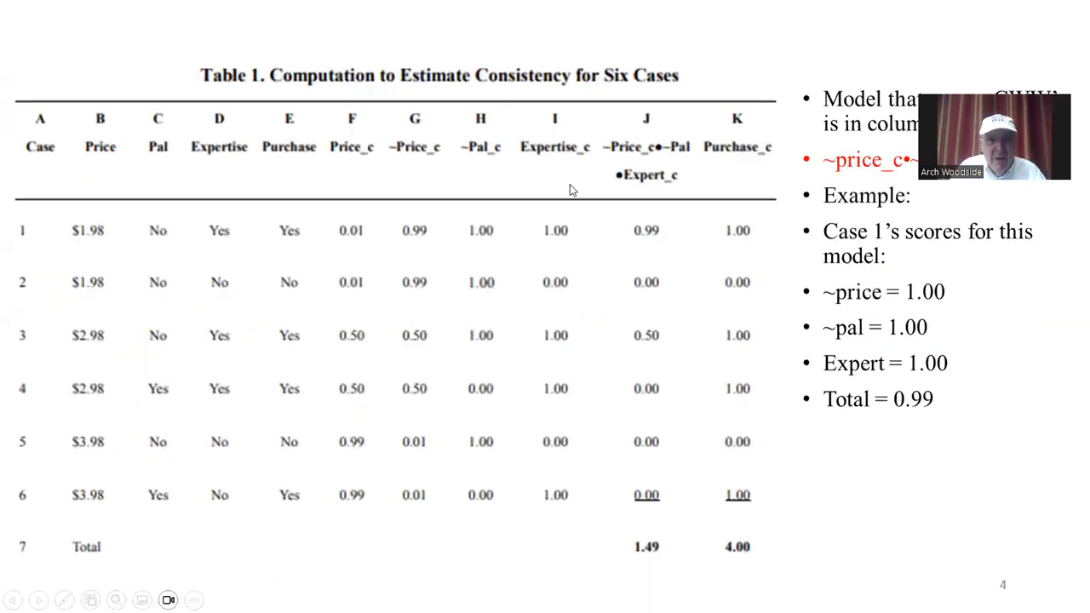
key("Escape")
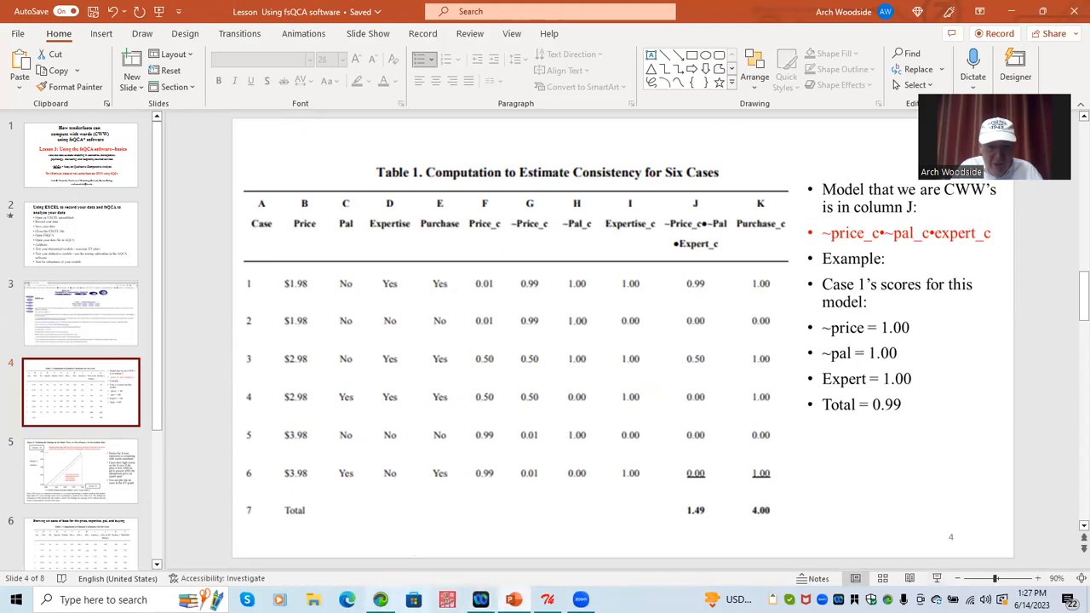
mouse_move(380, 600)
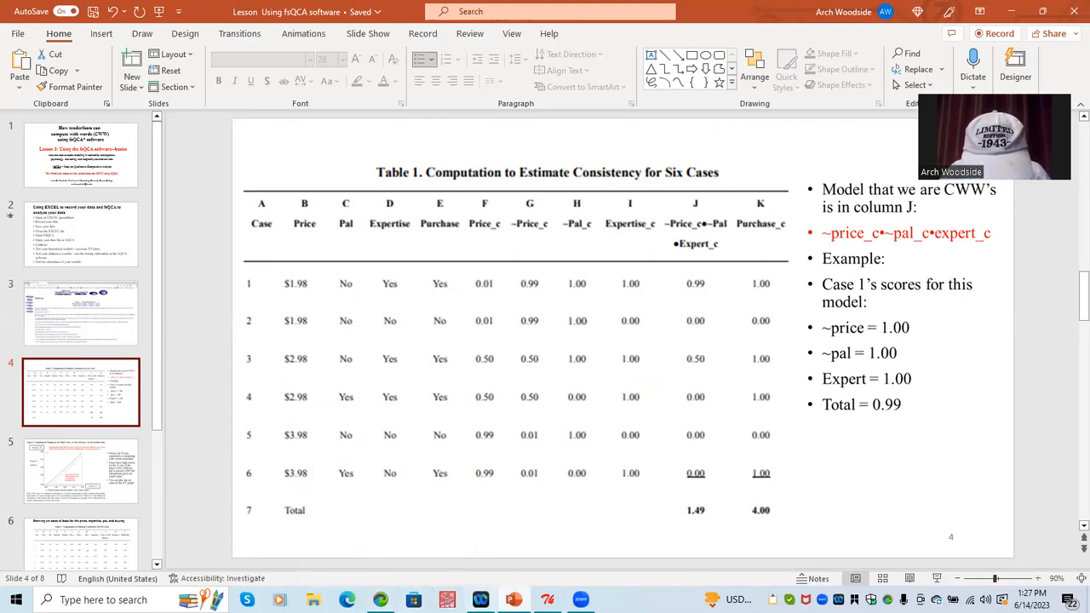
mouse_move(480, 599)
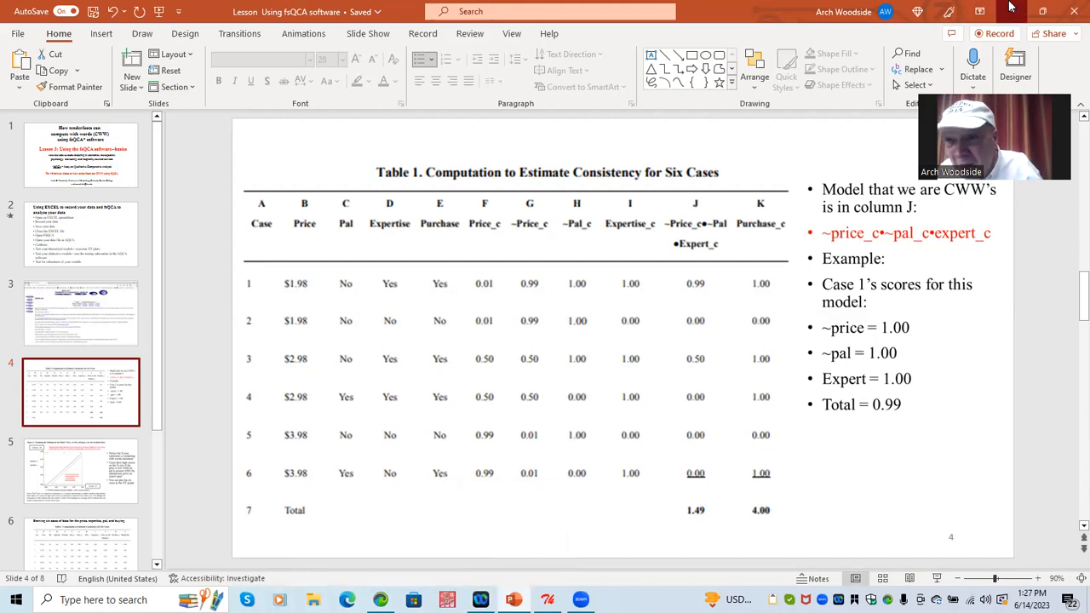
left_click(1011, 8)
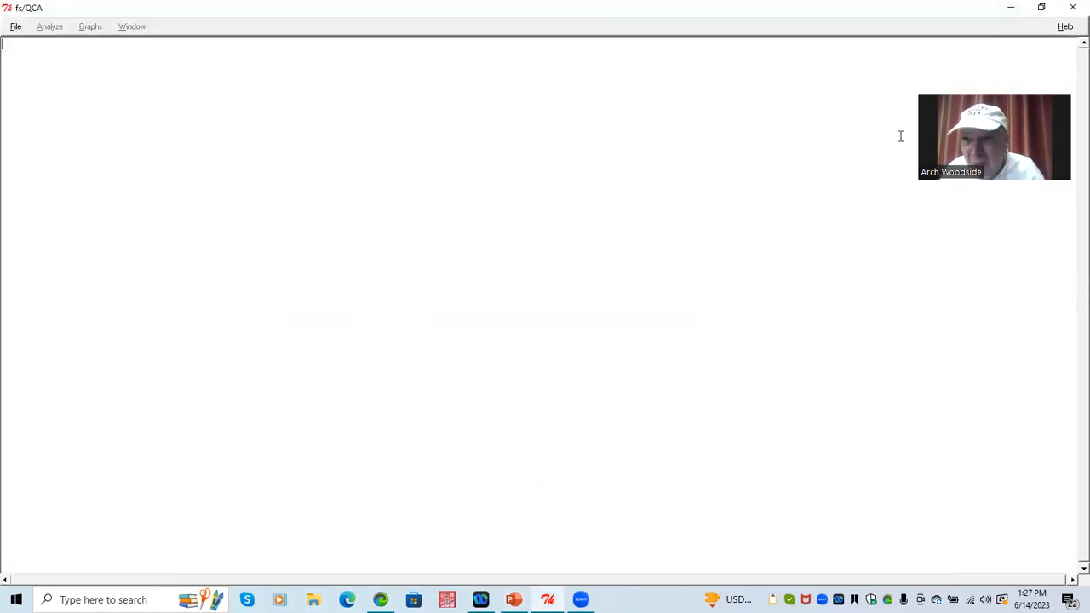
left_click(1011, 8)
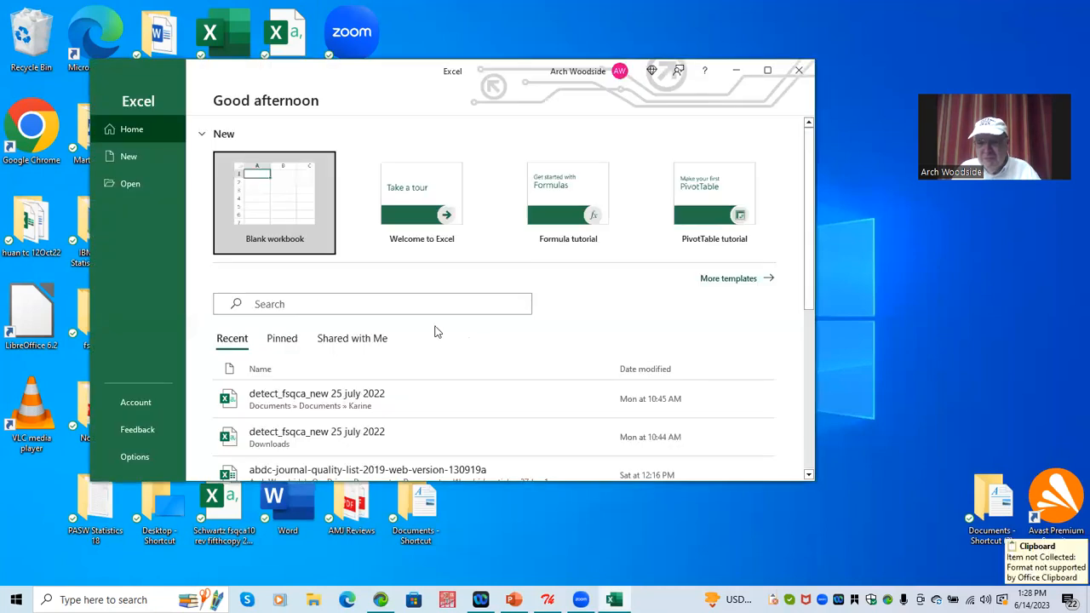
Create a blank workbook in Excel, maximize its window and enter the header "case" in cell A1.
left_click(266, 187)
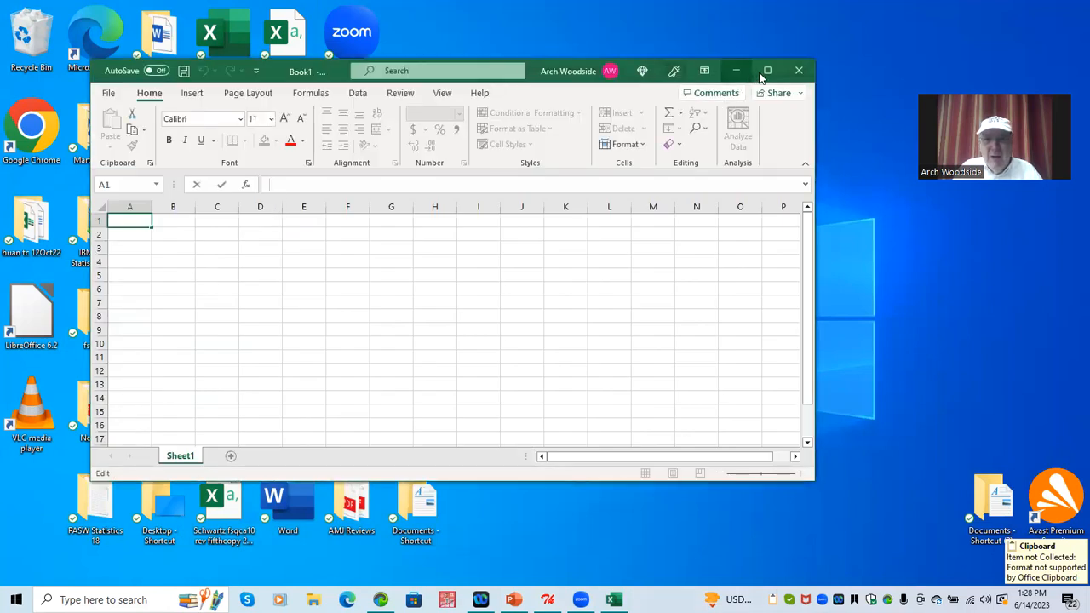
left_click(767, 70)
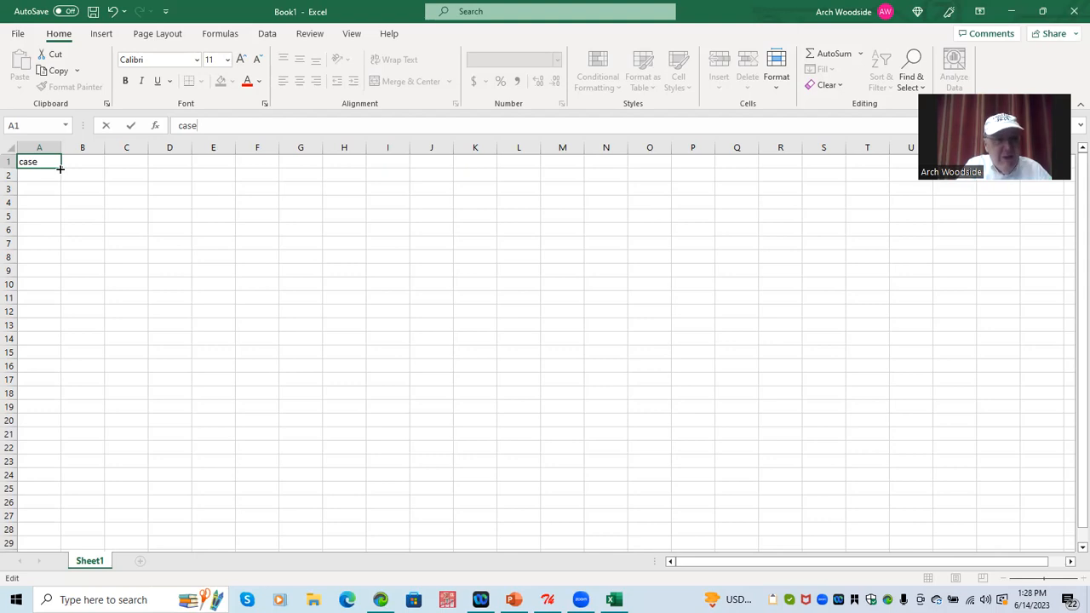
key("Return")
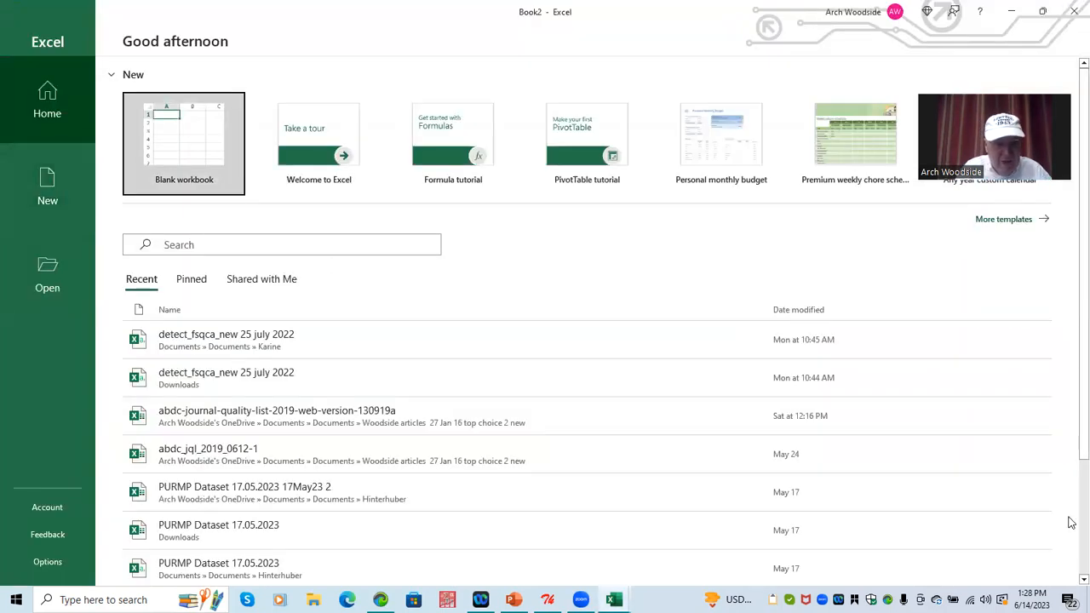
key("Down")
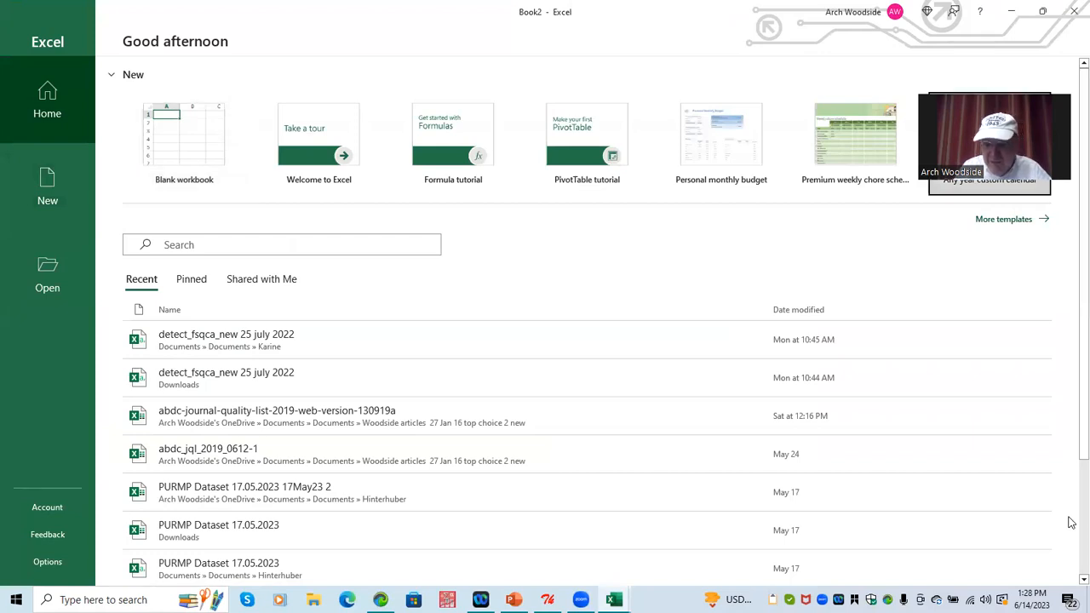
key("Return")
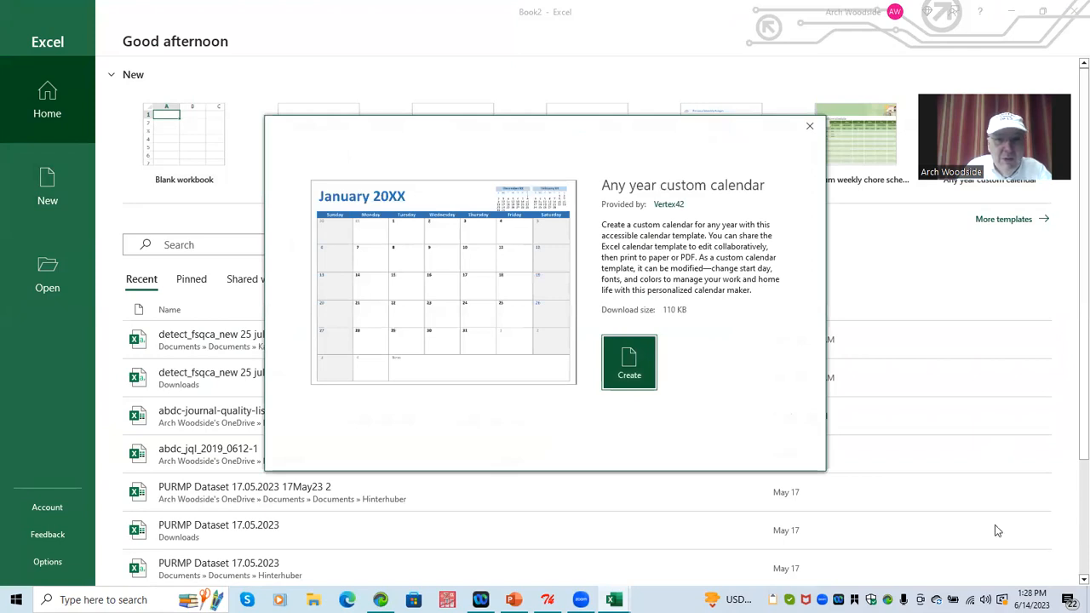
left_click(814, 126)
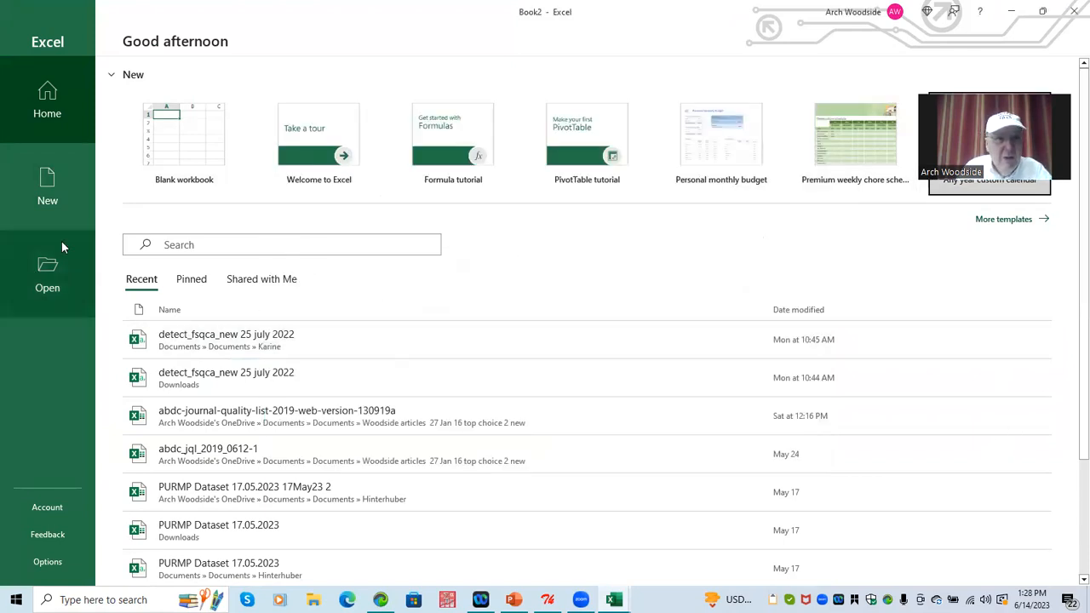
Create a new blank workbook and enter the header "case" in cell A1.
left_click(203, 136)
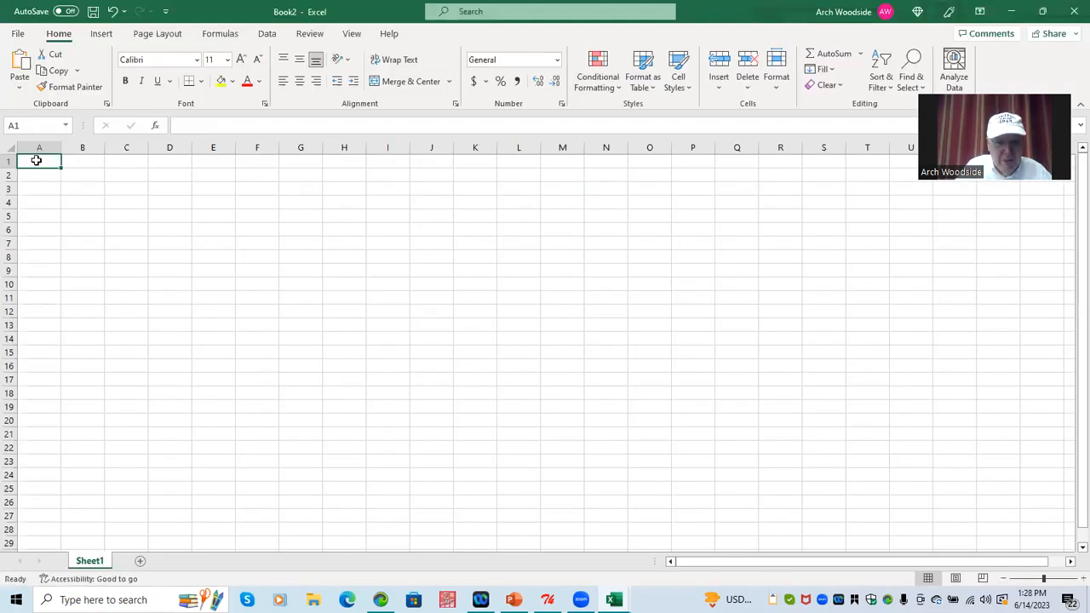
type("ca")
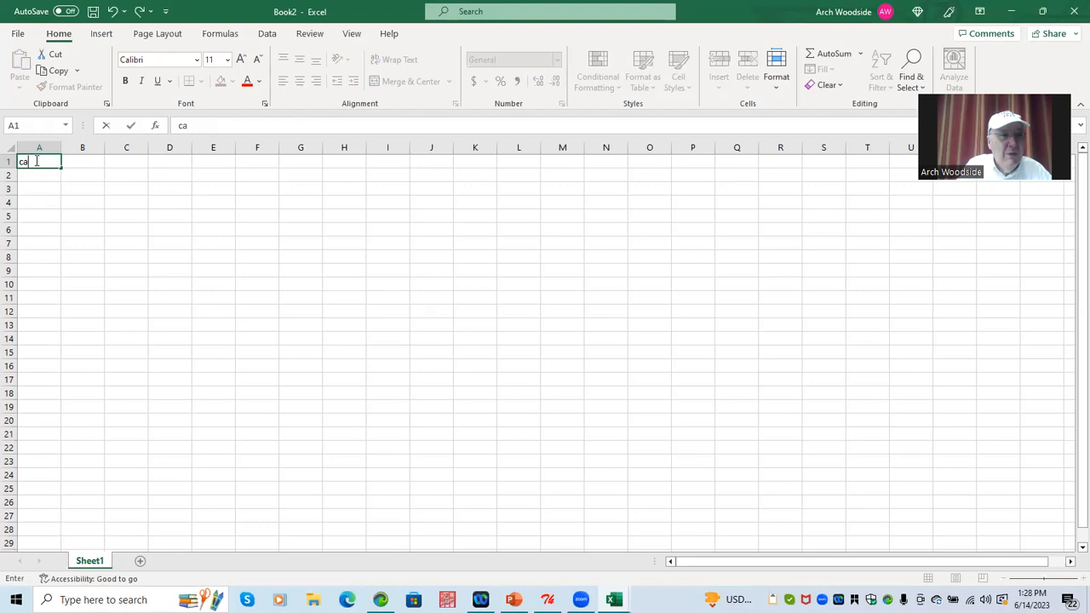
type("se")
key("Return")
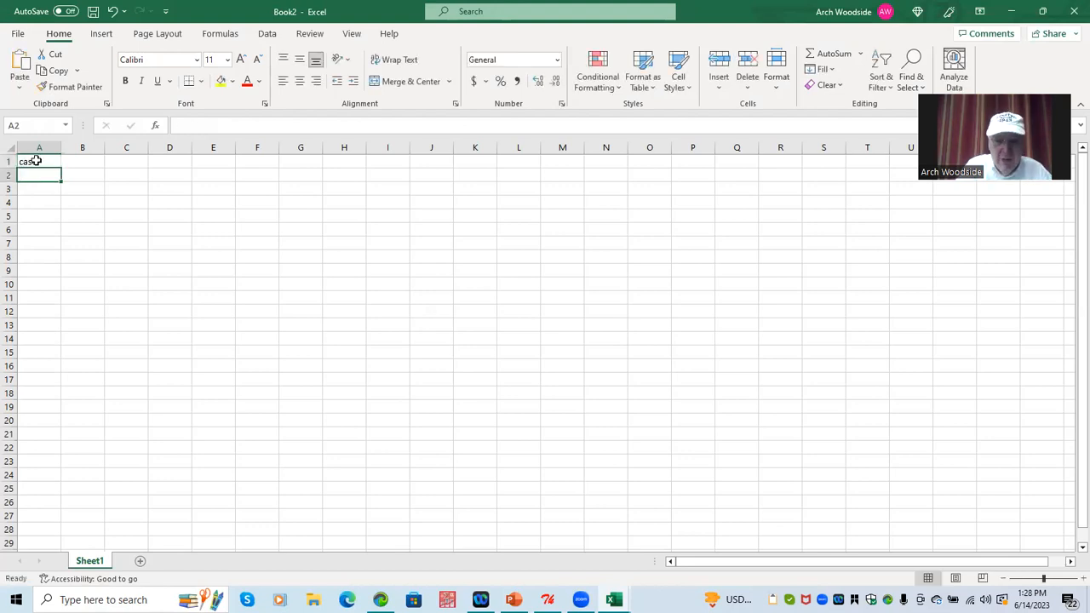
key("End")
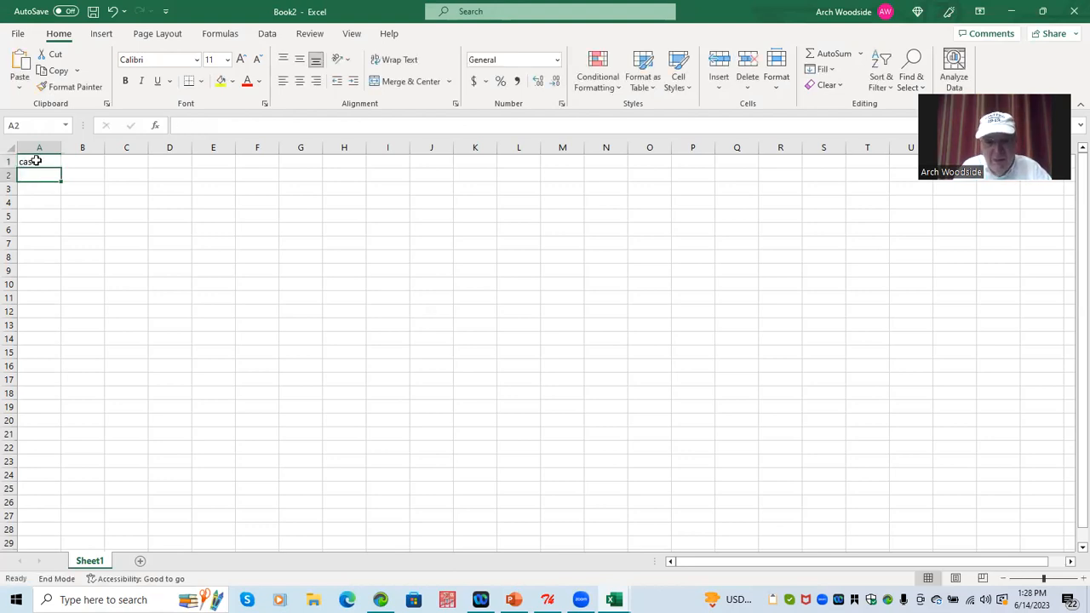
key("End")
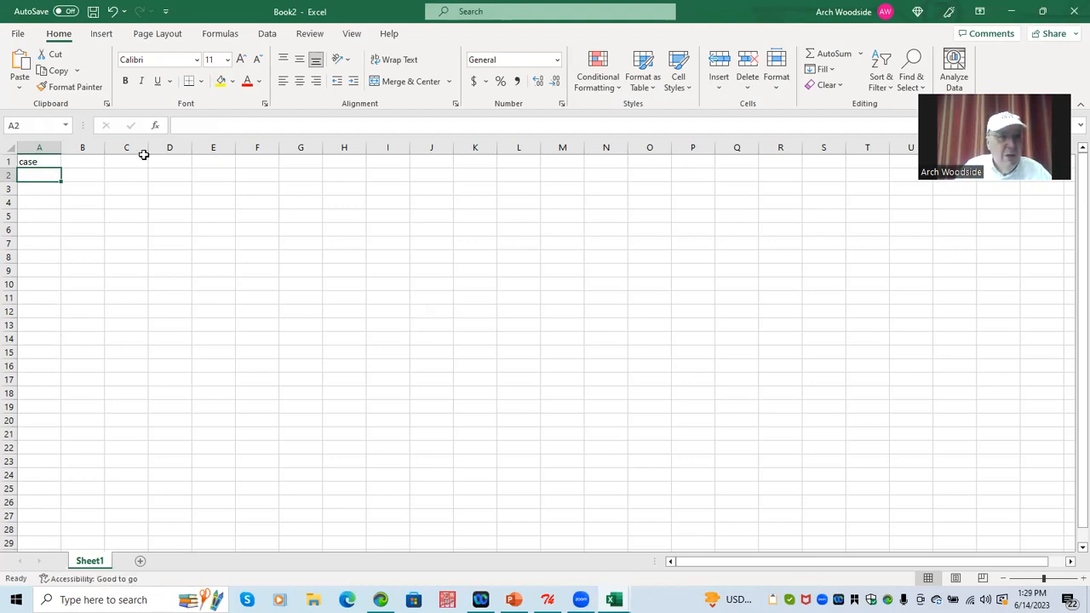
Number the cases 1 to 6 in cells A2 through A7 of the case column.
type("1")
key("Return")
type("2")
key("Return")
type("3")
key("Return")
type("4")
key("Return")
type("5")
key("Return")
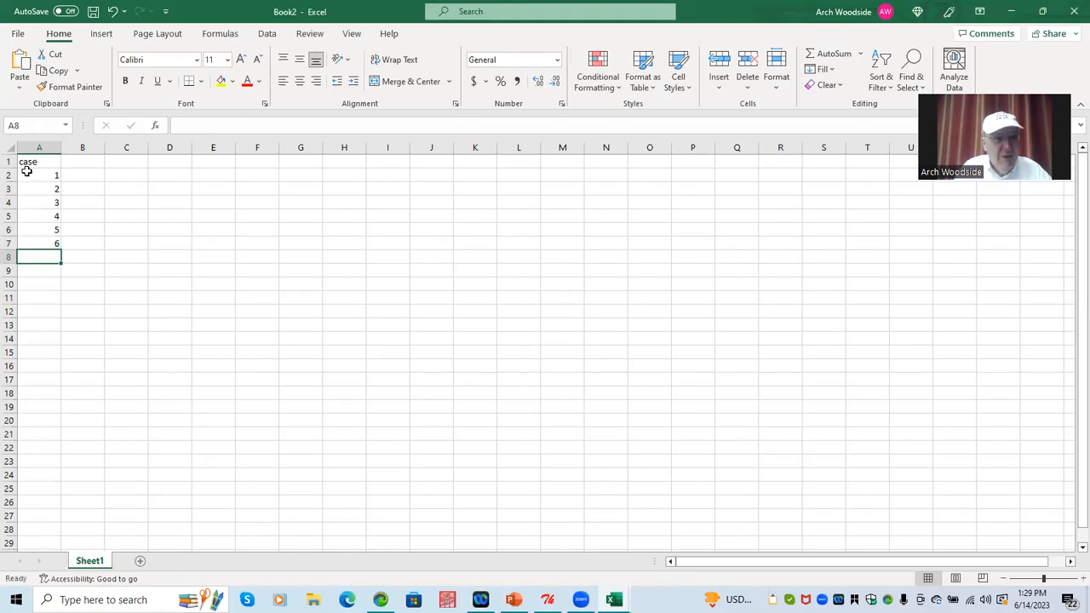
Enter the header "price" in cell B1 and the price 1.98 for cases 1 and 2.
left_click(72, 160)
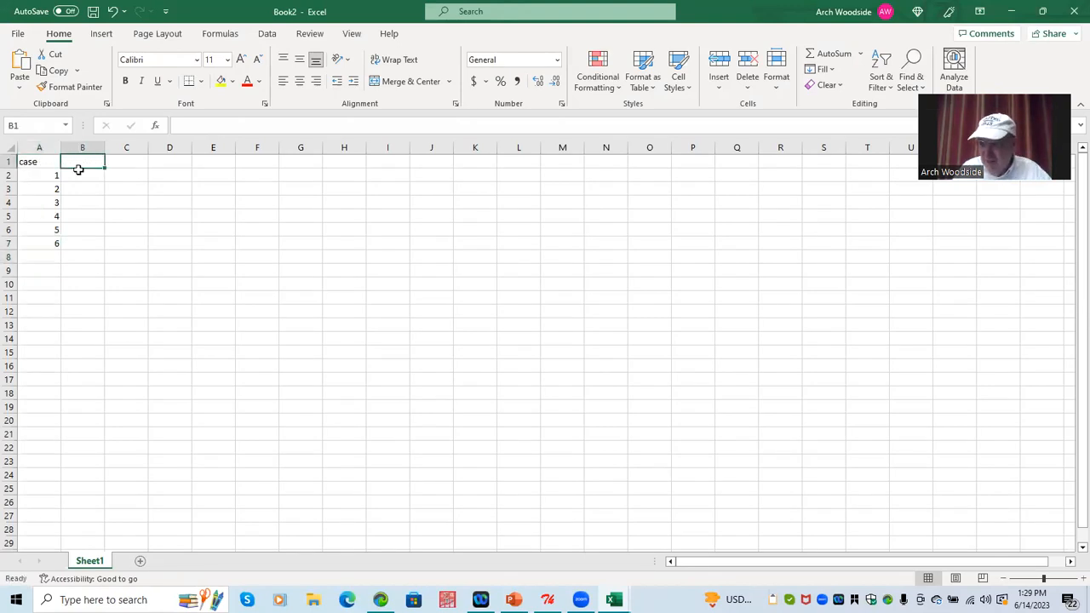
type("pr")
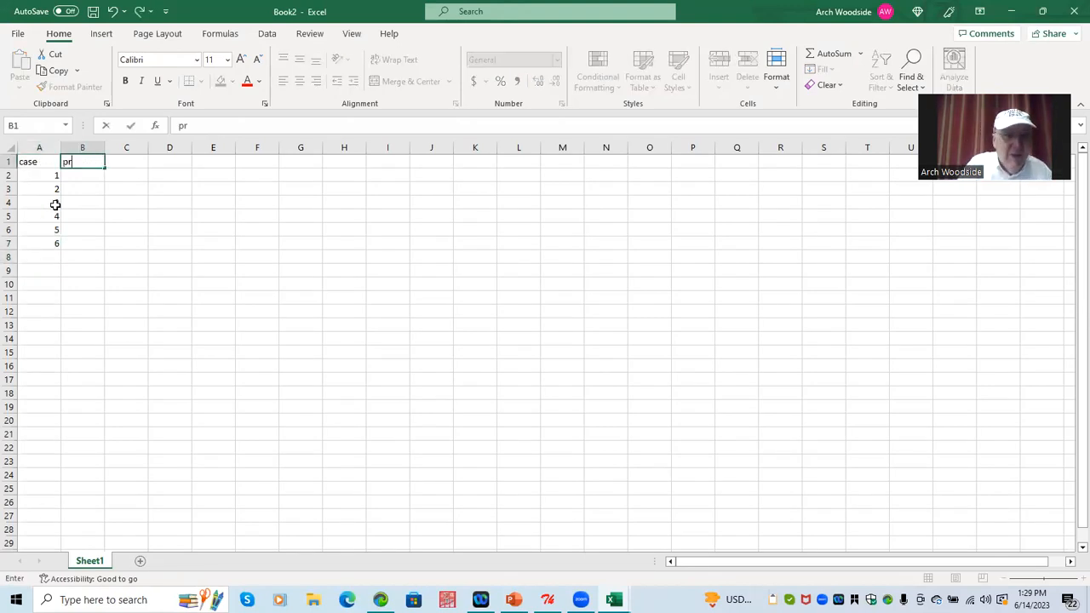
type("ice")
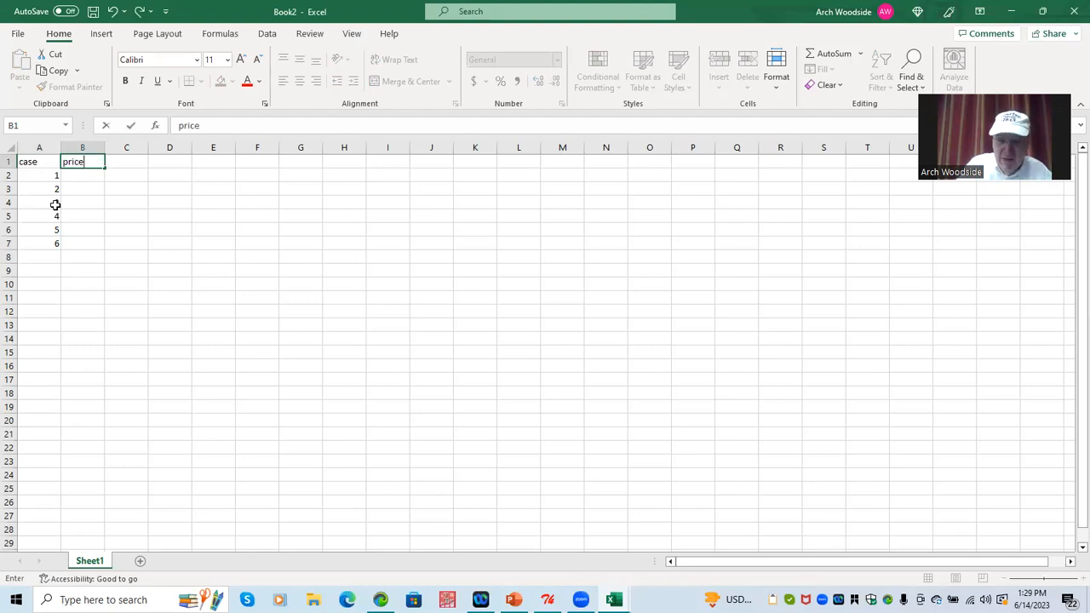
key("Return")
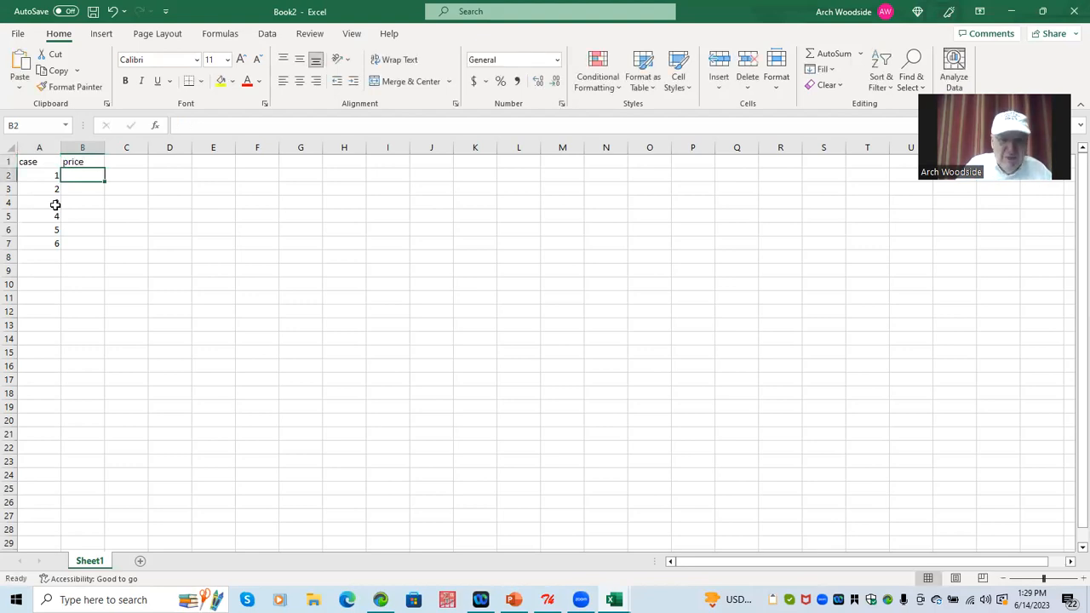
type("1")
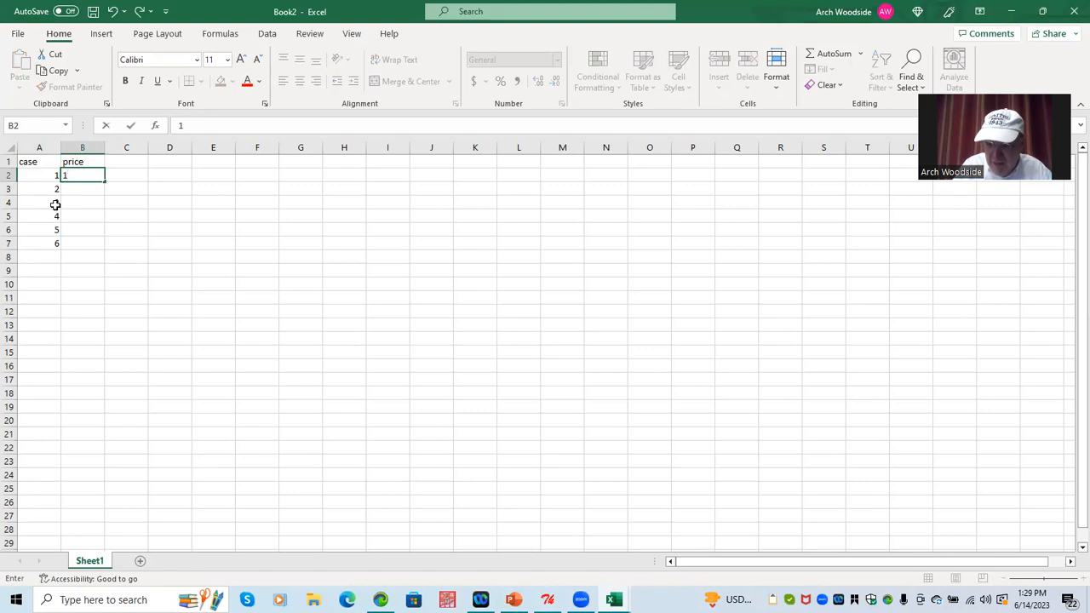
type(".98")
key("Return")
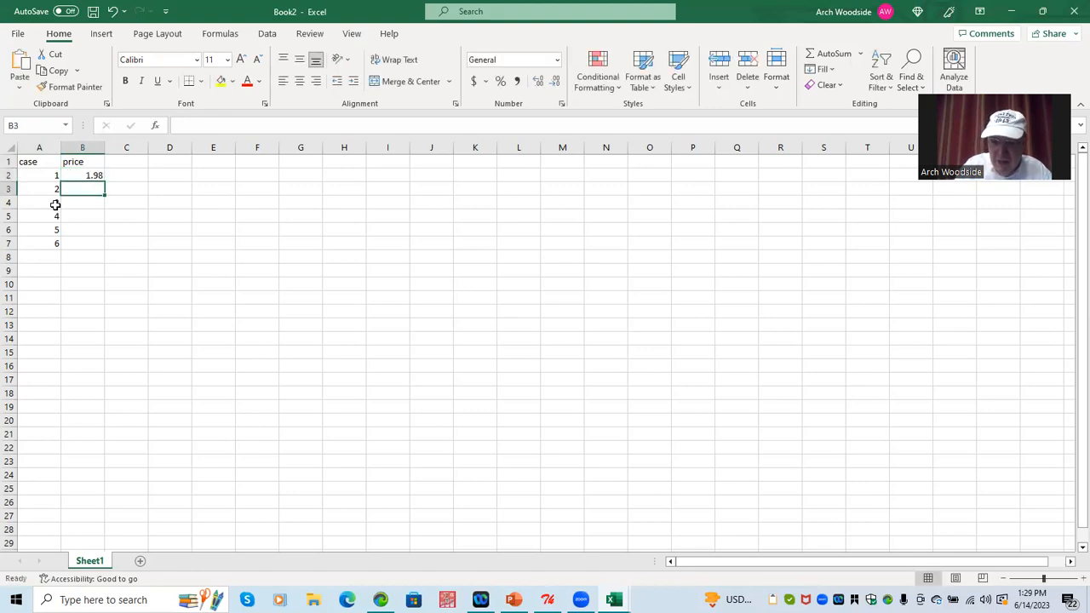
type("1.98")
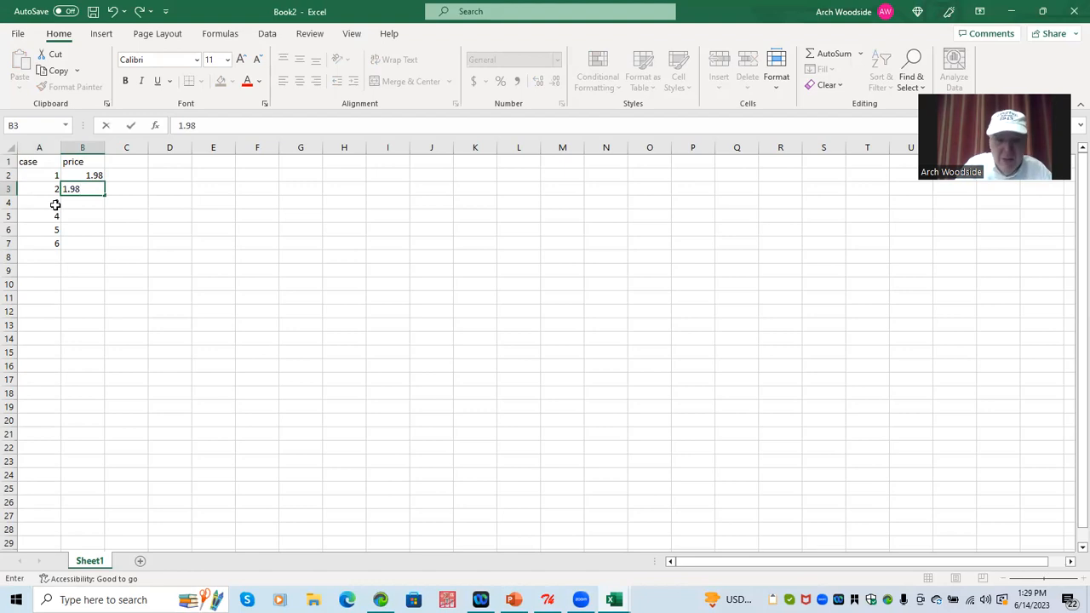
key("Return")
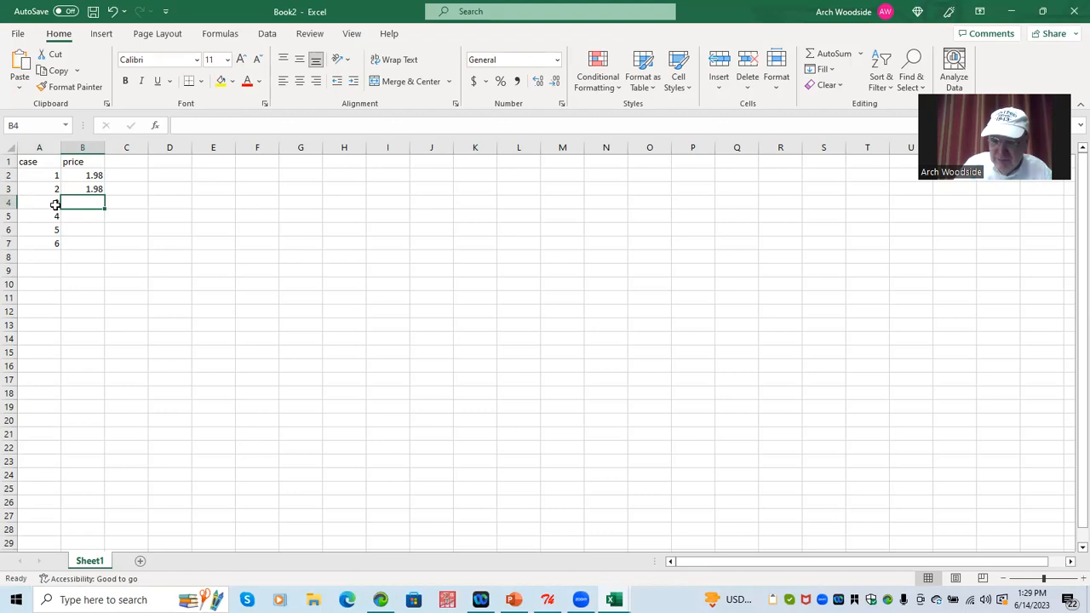
Enter the prices 2.98 for cases 3 and 4 and 3.98 for cases 5 and 6 in the price column.
type("2.98")
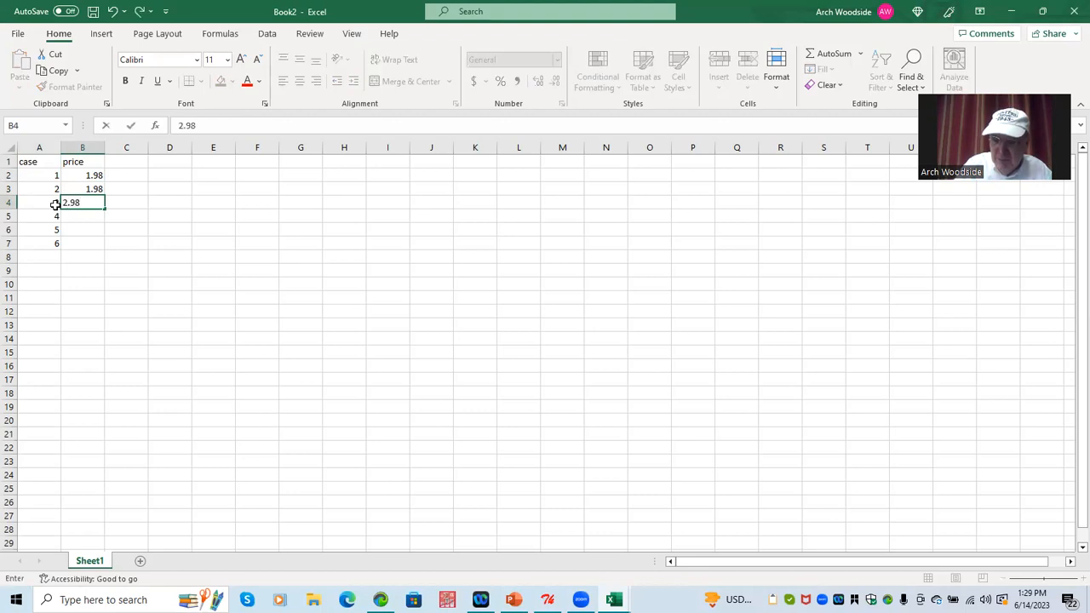
key("Return")
type("2.98")
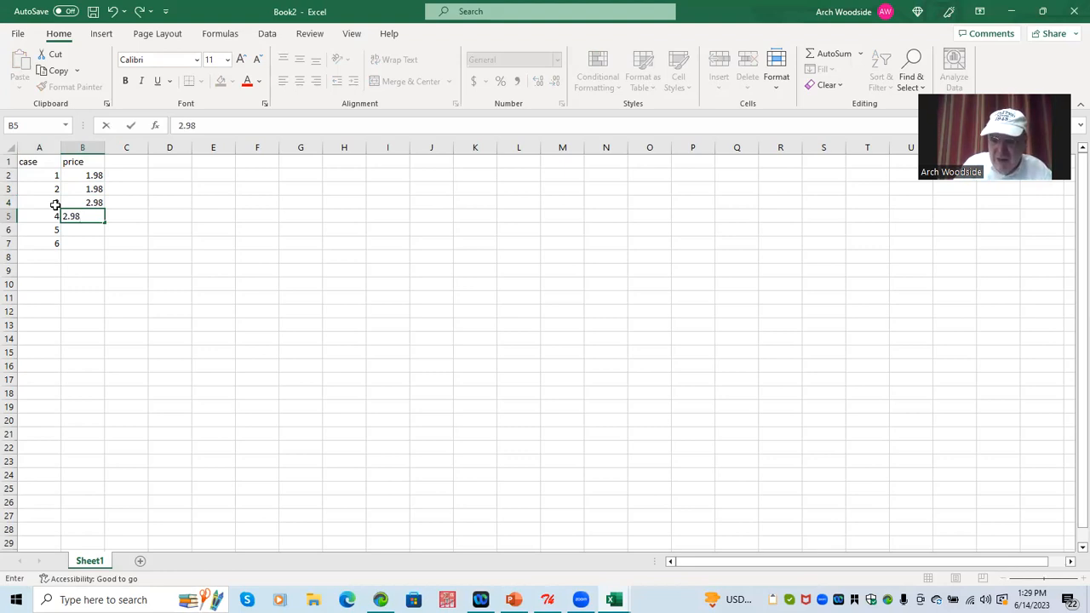
key("Return")
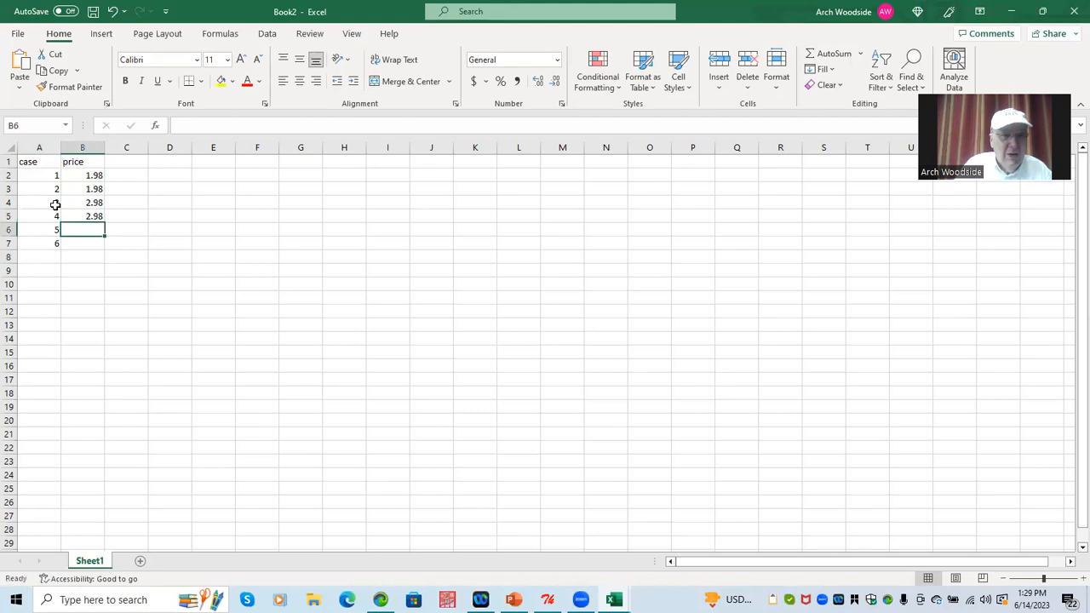
type("3.98")
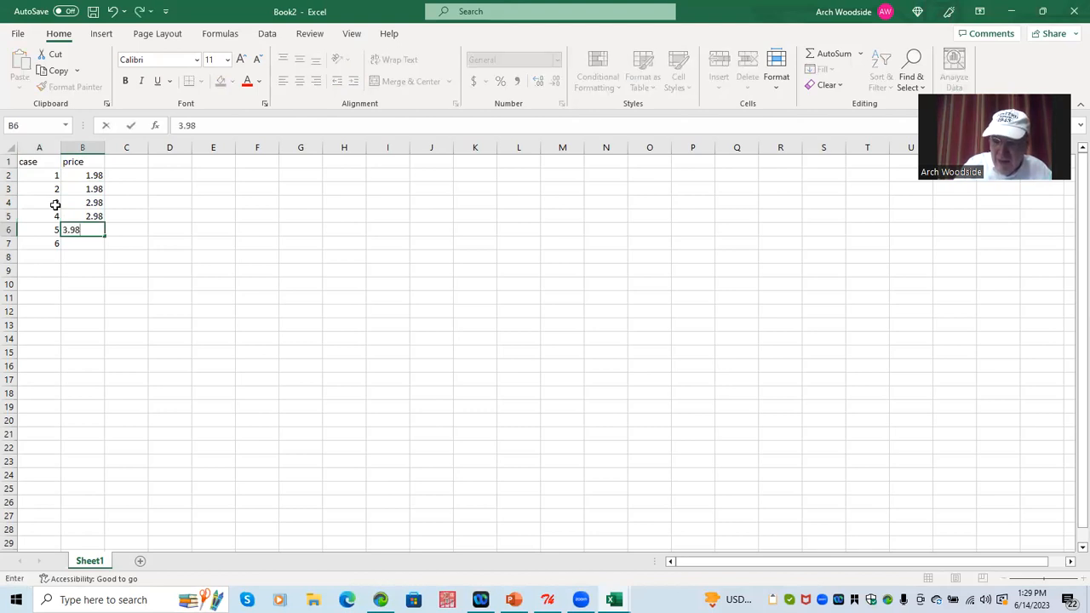
key("Return")
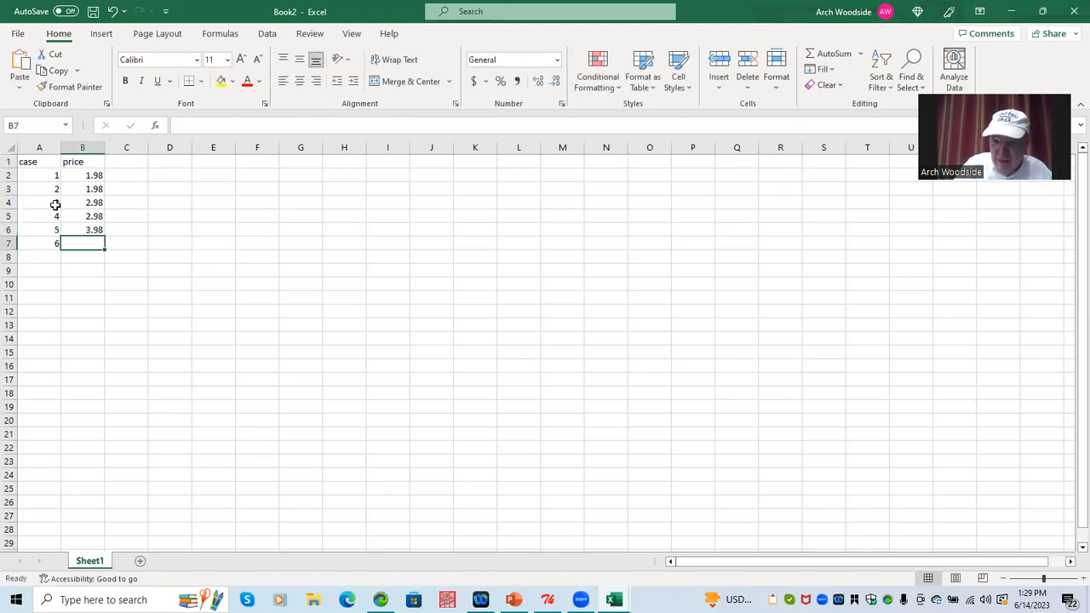
type("3.98")
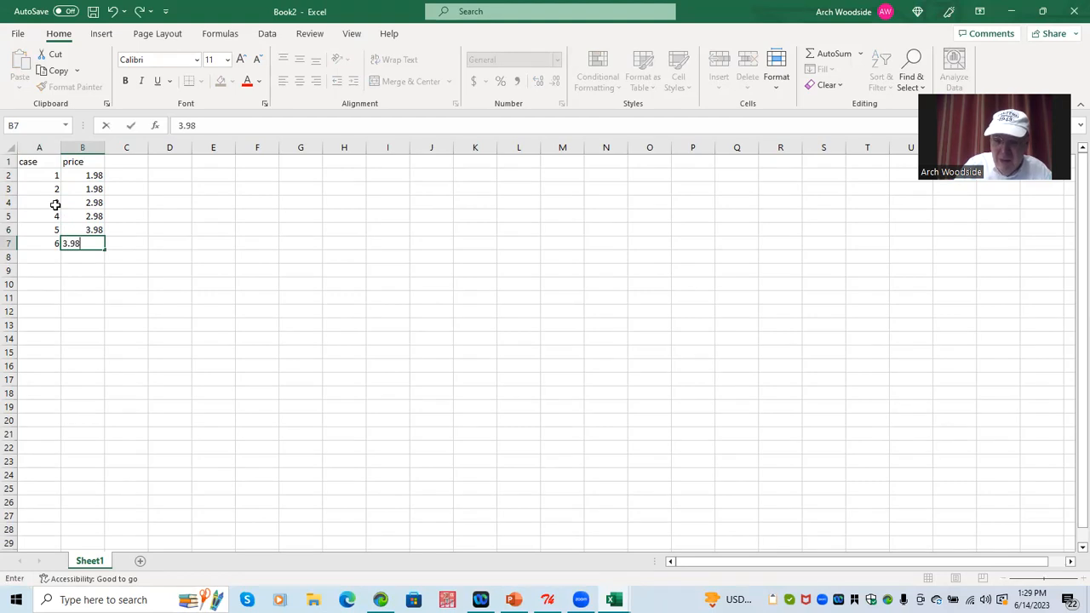
key("Return")
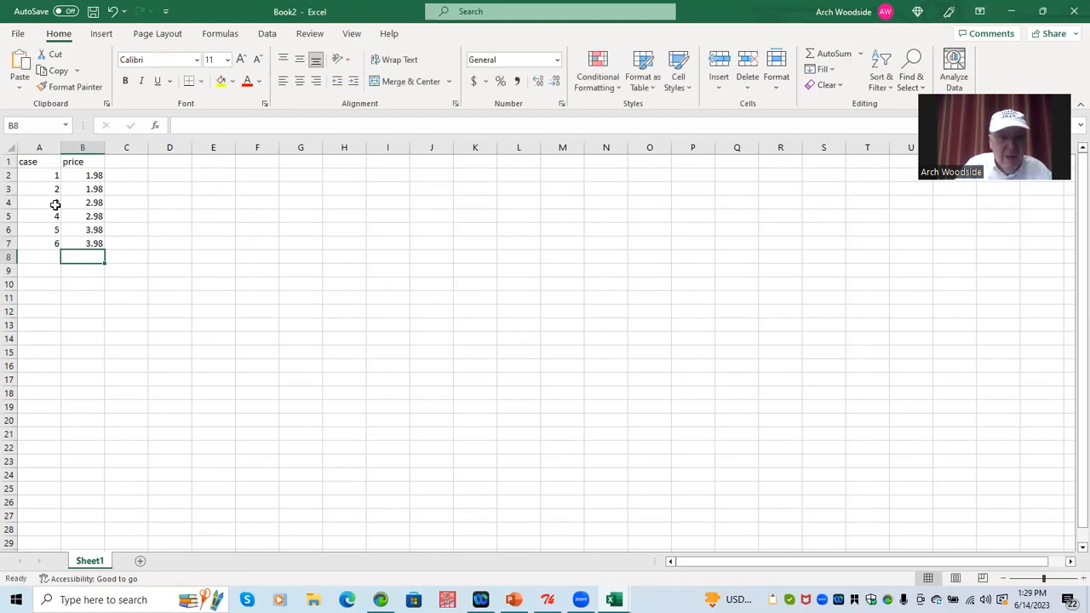
Enter the header "pal" in cell C1.
left_click(132, 162)
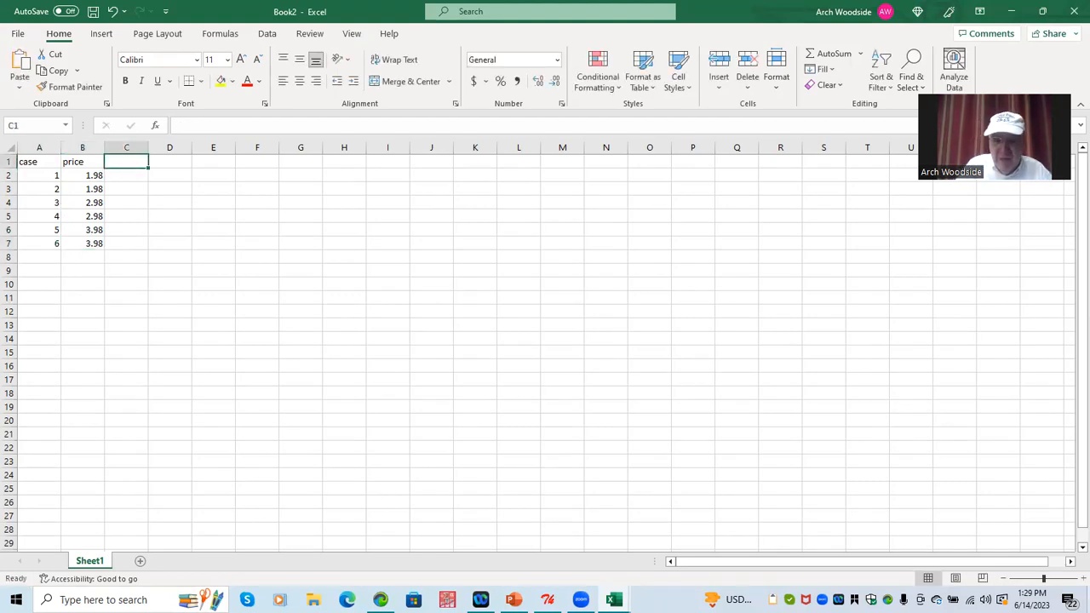
type("p")
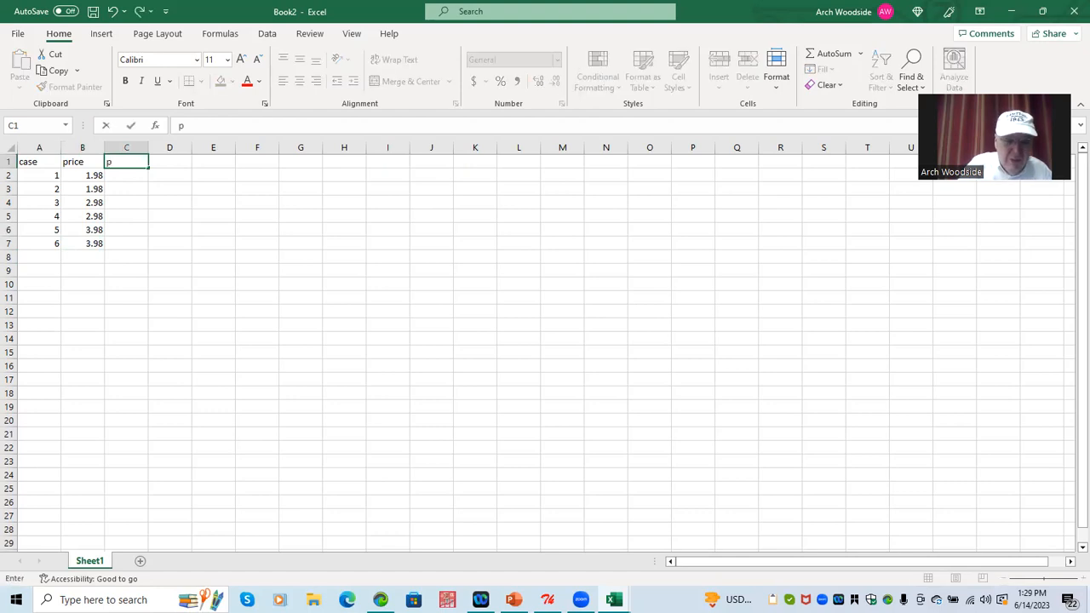
type("al")
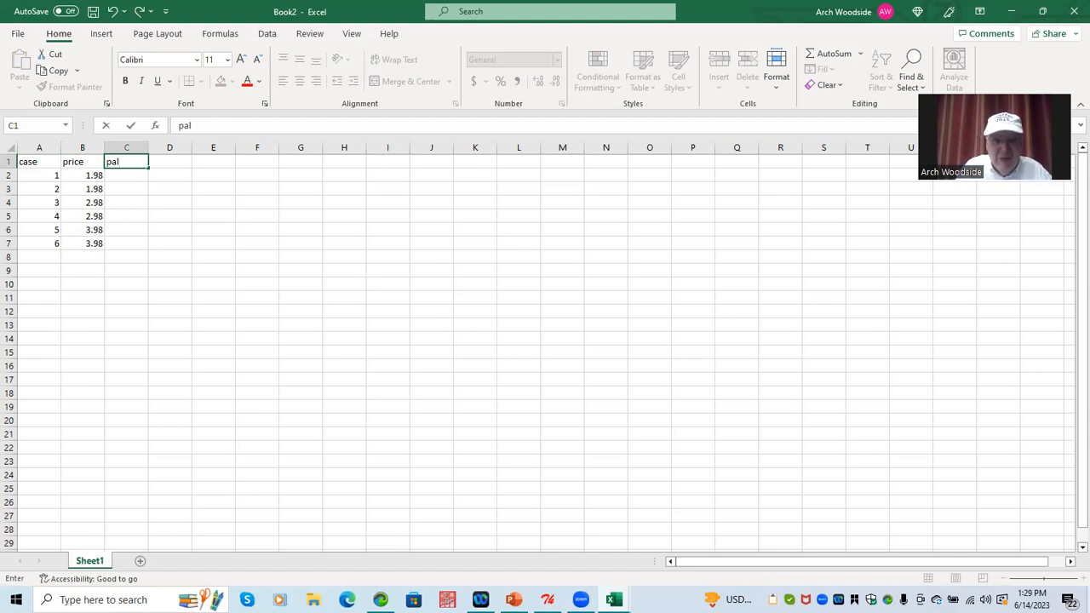
key("Return")
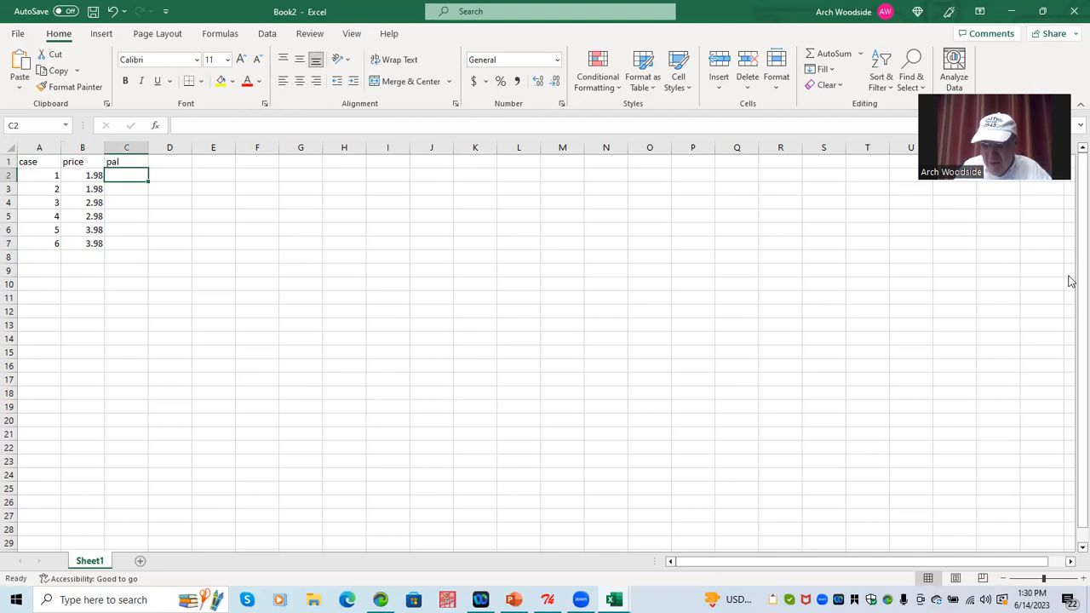
Fill the pal column with 0 for cases 1 to 3 and 1 for cases 4 to 6.
type("0")
key("Return")
type("0")
key("Return")
type("0")
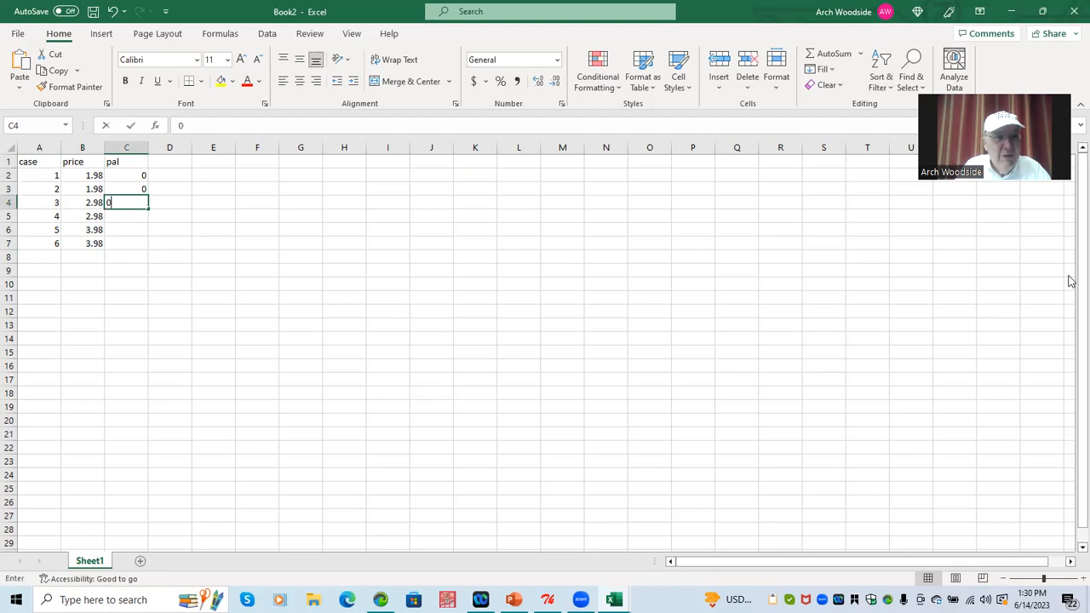
key("Return")
type("0")
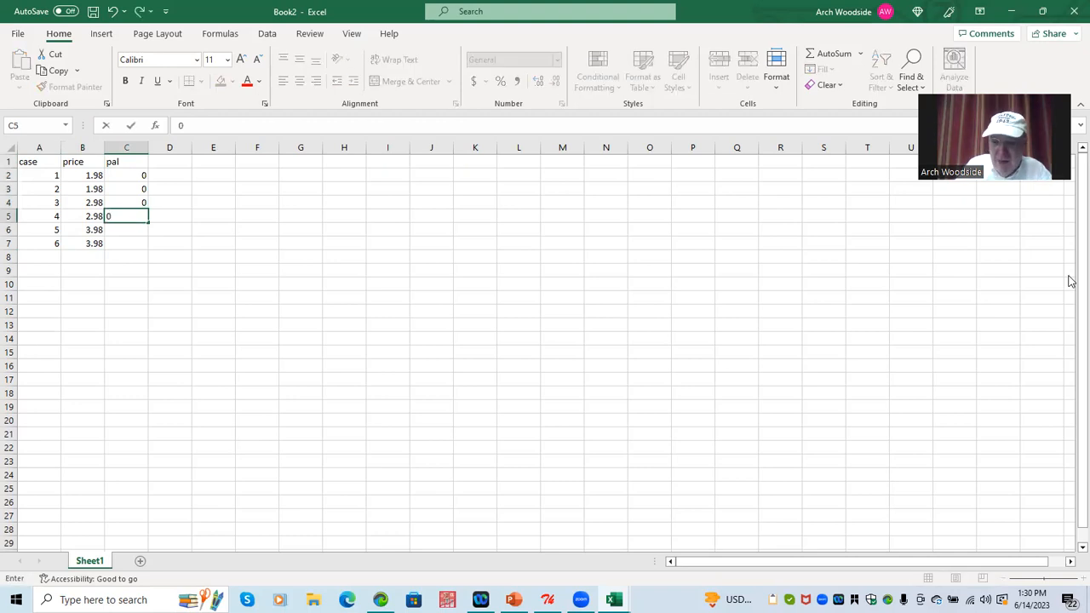
key("BackSpace")
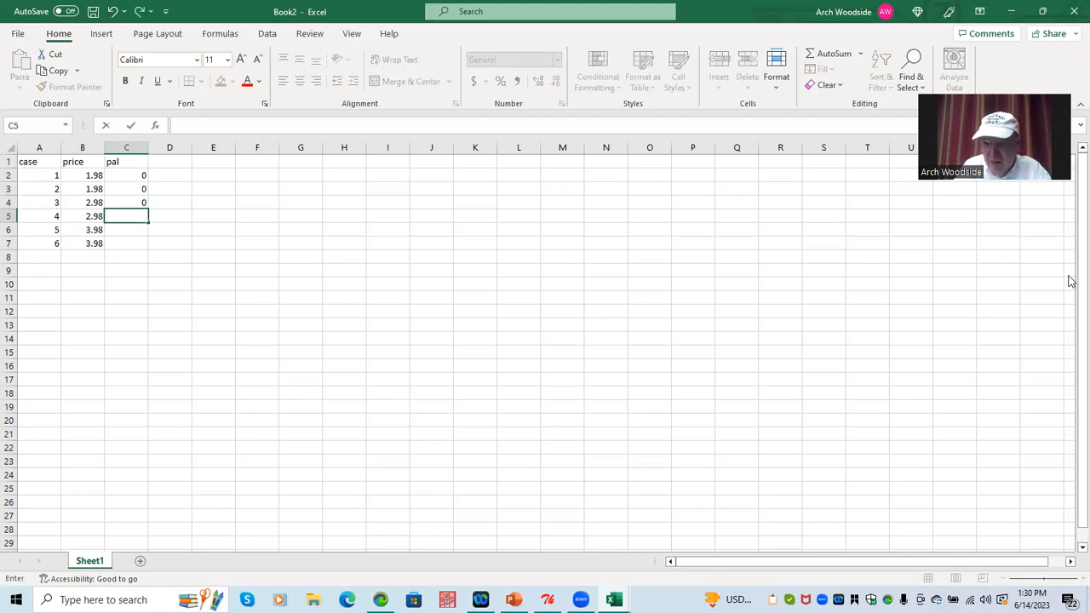
type("1")
key("Return")
type("1")
key("Return")
type("1")
key("Return")
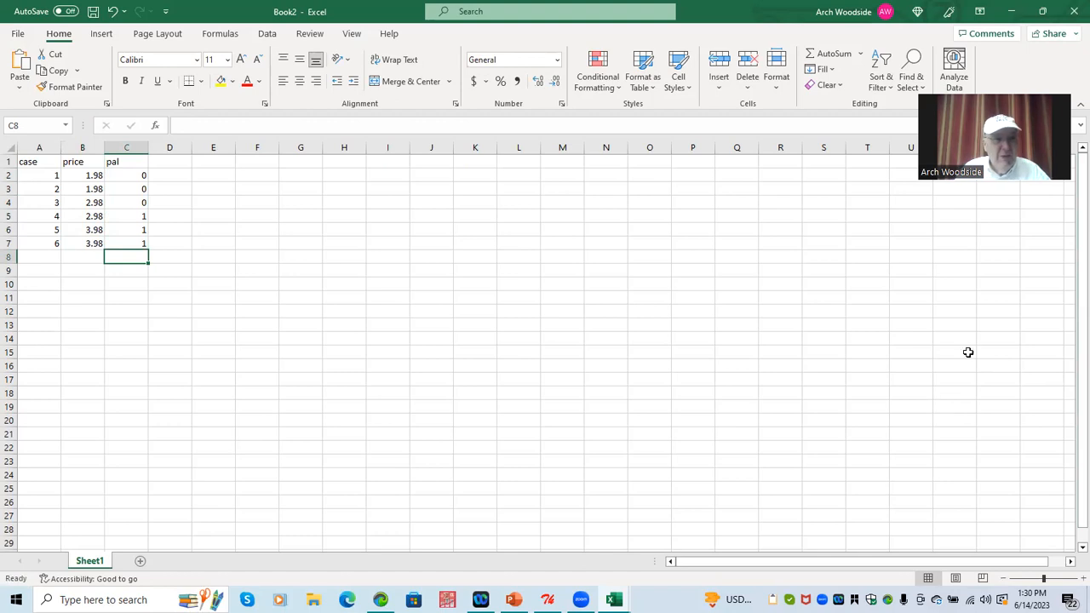
Change the pal value of case 5 in cell C6 to 0.
left_click(144, 230)
type("0")
key("Return")
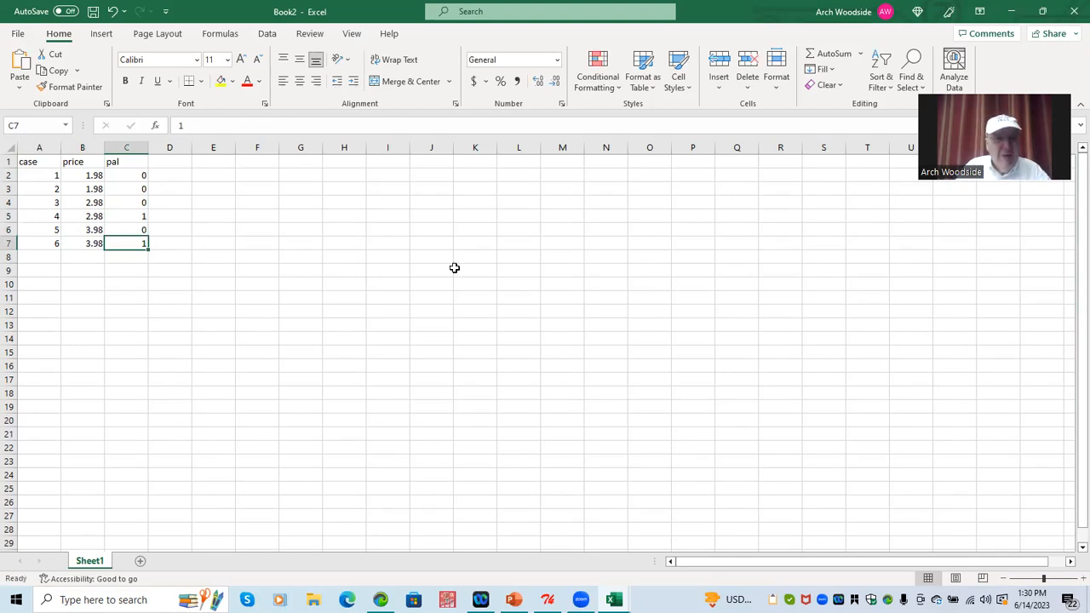
Enter the header "expert" in cell D1 and the value 1 for case 1.
left_click(168, 159)
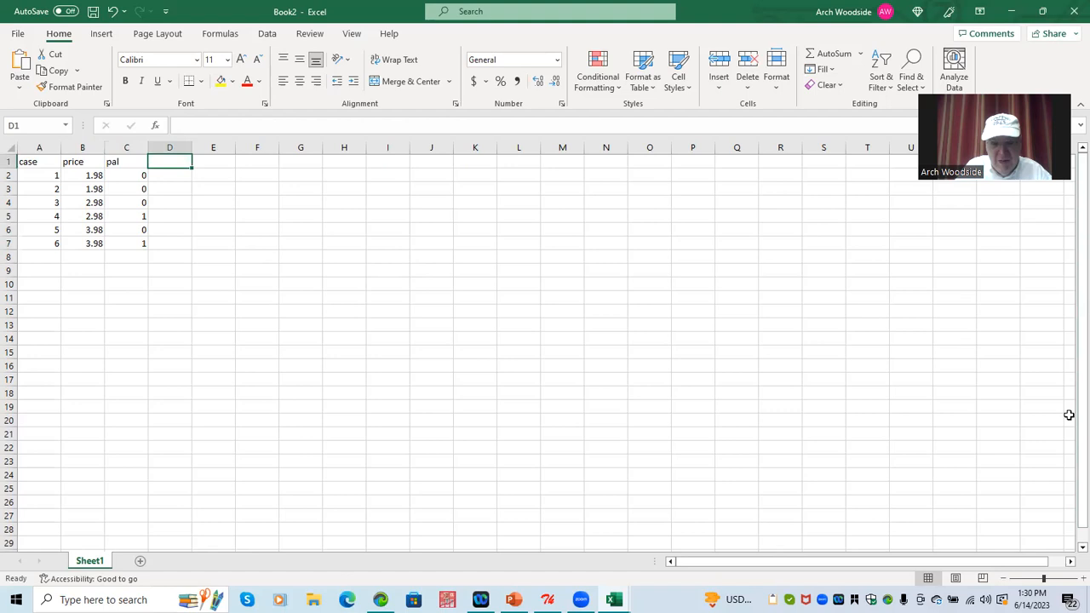
type("expert")
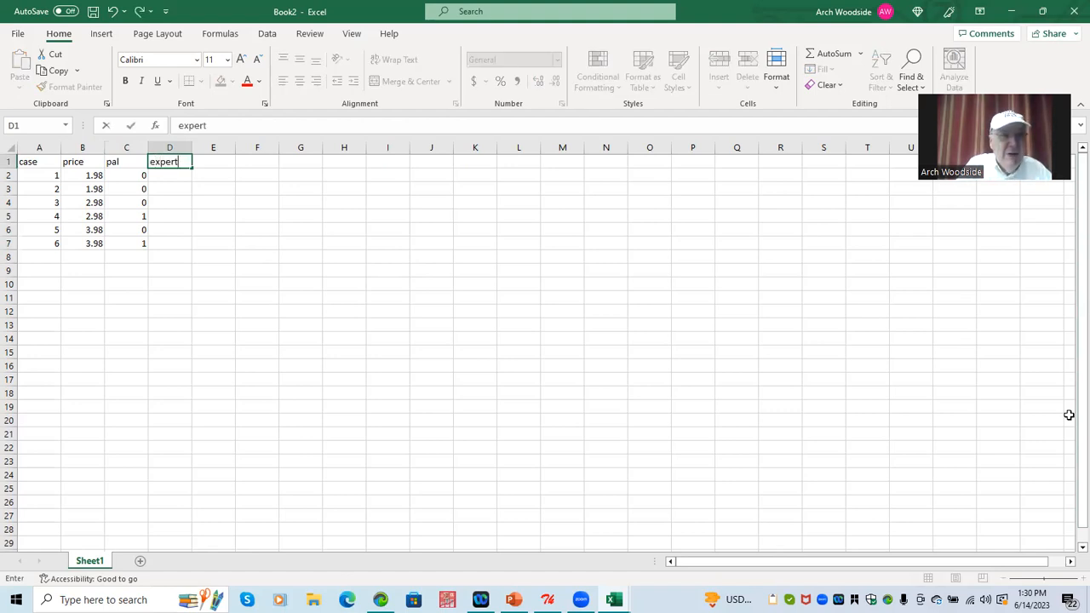
key("Return")
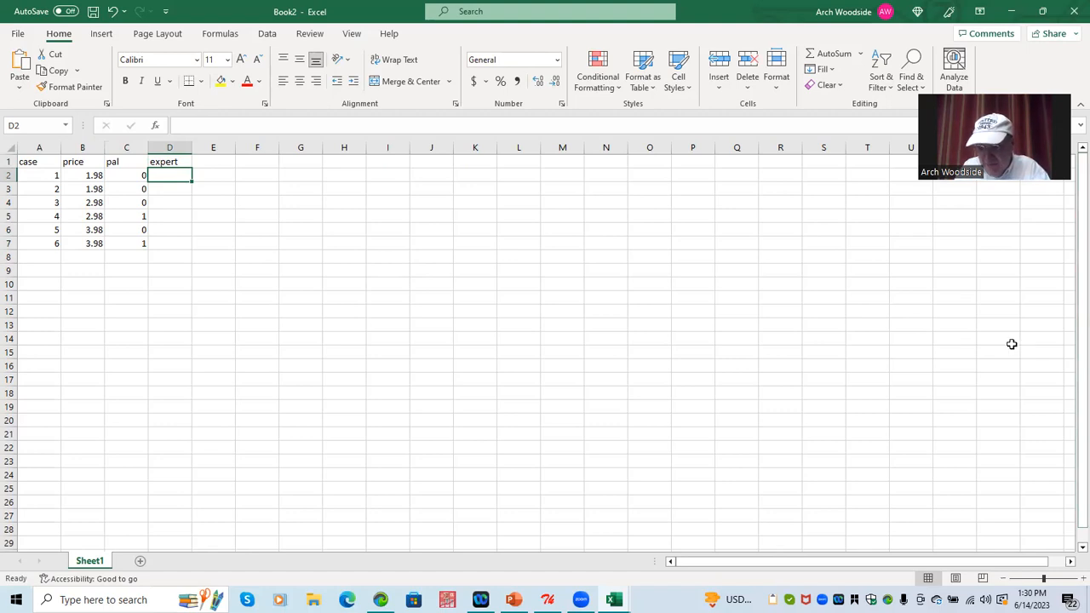
type("1")
key("Return")
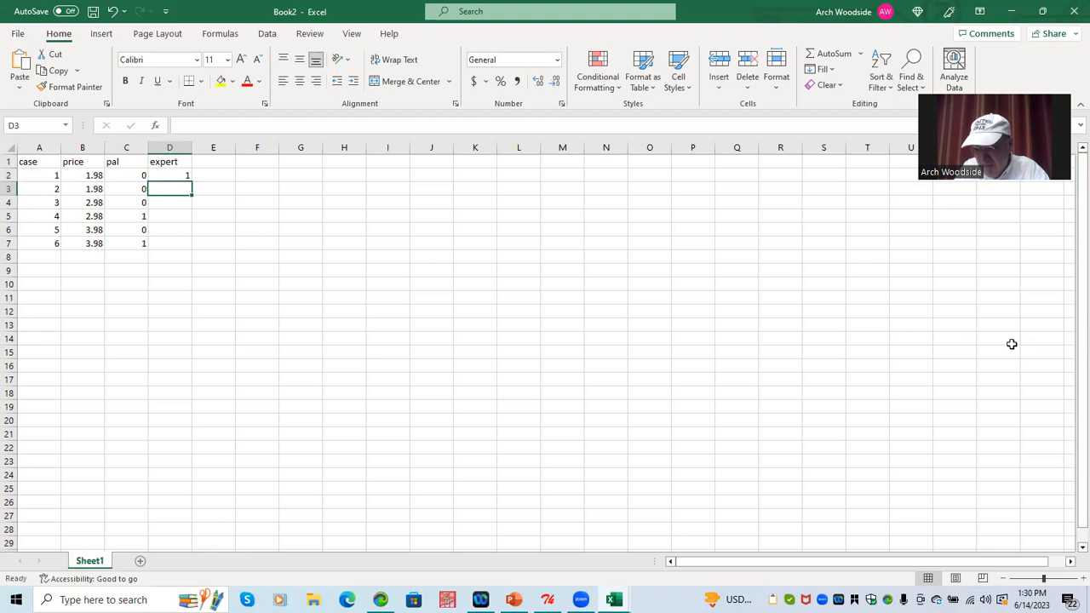
Enter 1 for cases 2 and 3 and 0 for cases 4 and 5 in the expert column.
type("0")
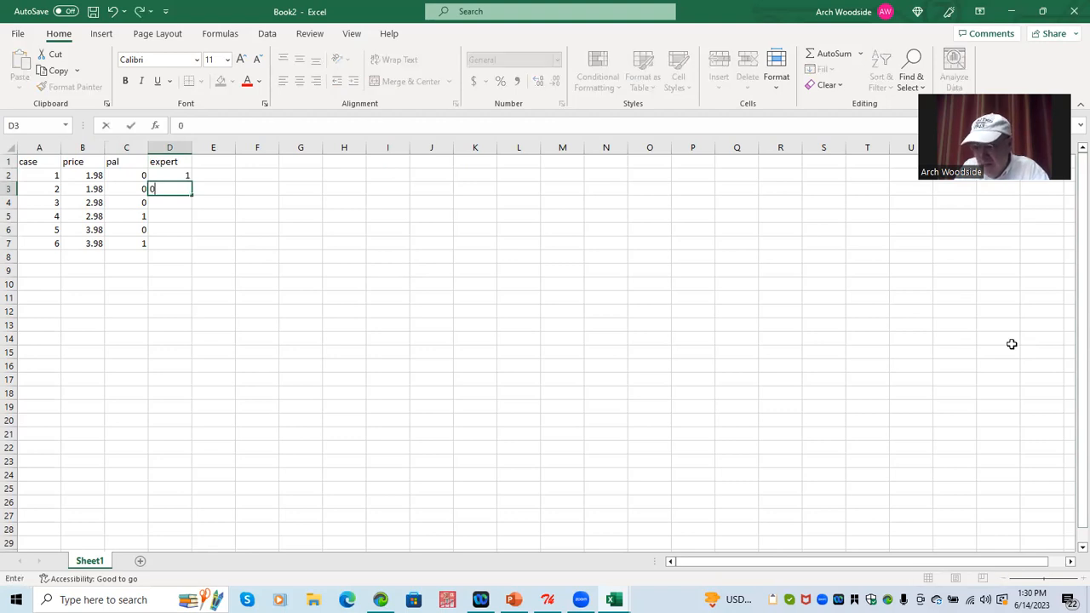
key("BackSpace")
type("1")
key("Return")
type("1")
key("Return")
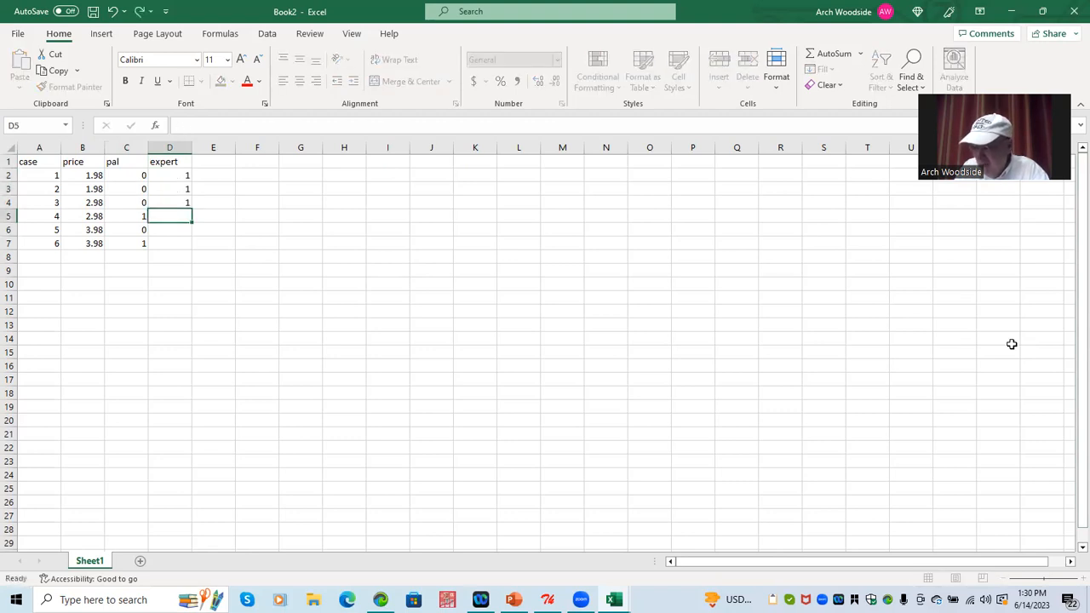
type("0")
key("Return")
type("0")
key("Return")
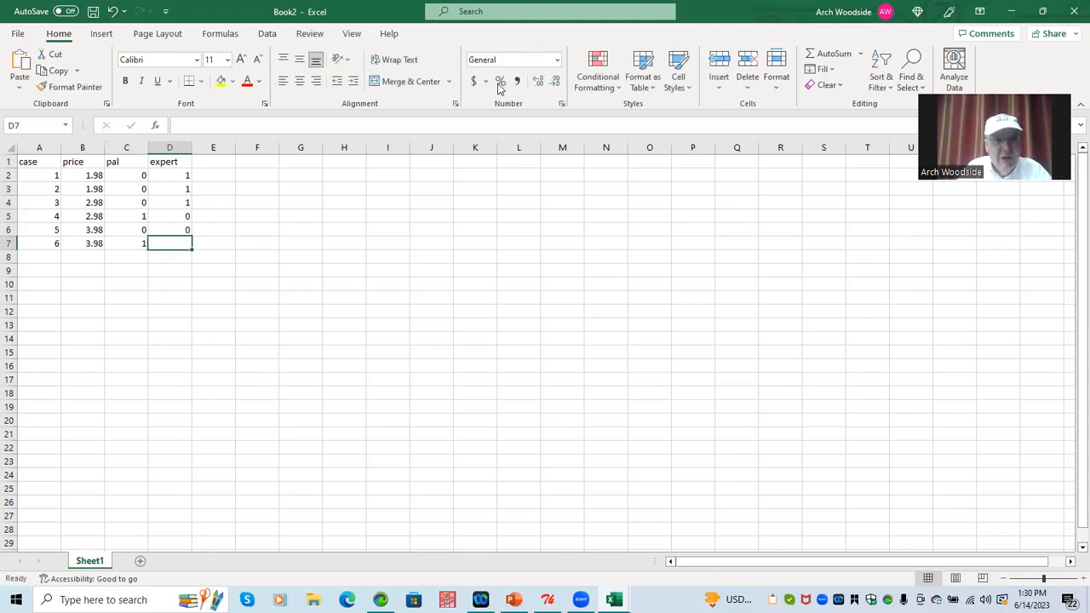
Re-enter the expert values from case 2 on: 0 for case 2, 1 for cases 3 and 4, and 0 for cases 5 and 6.
left_click(172, 175)
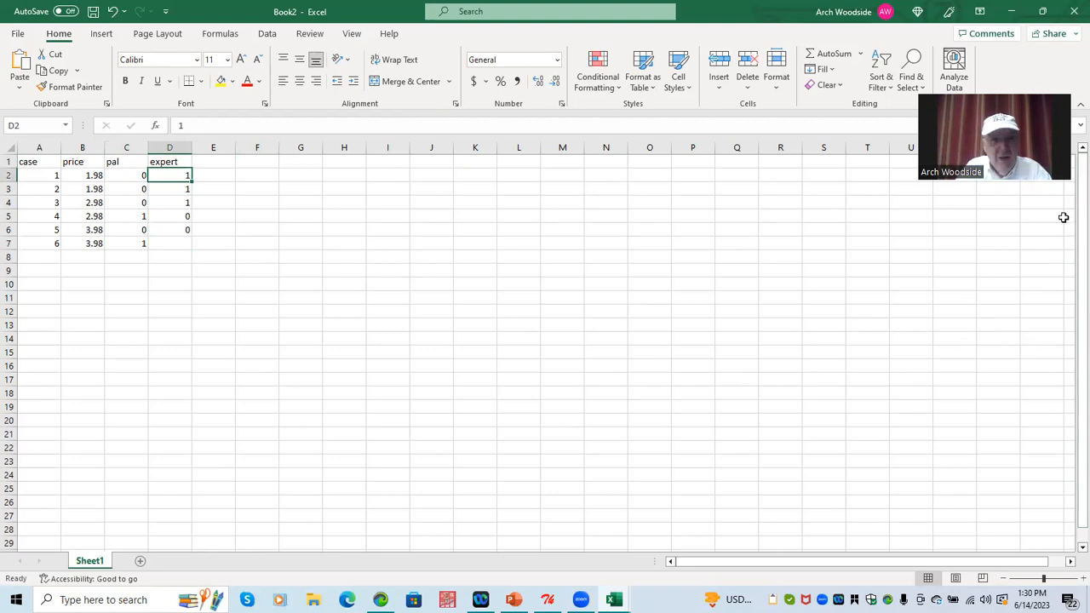
key("Down")
type("0")
key("Return")
type("1")
key("Return")
type("1")
key("Return")
type("0")
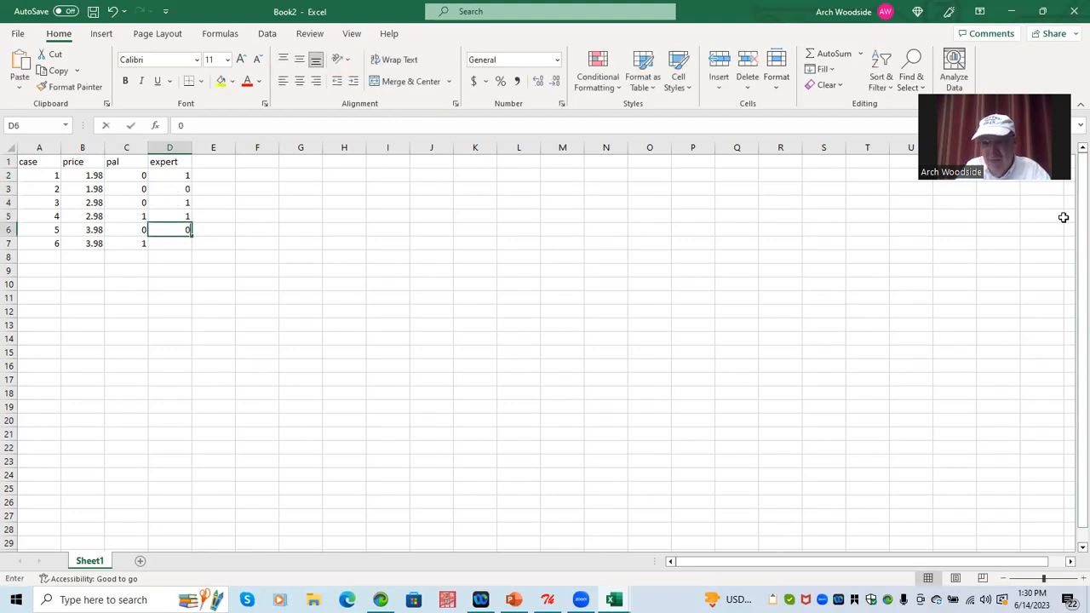
key("Return")
type("0")
key("Return")
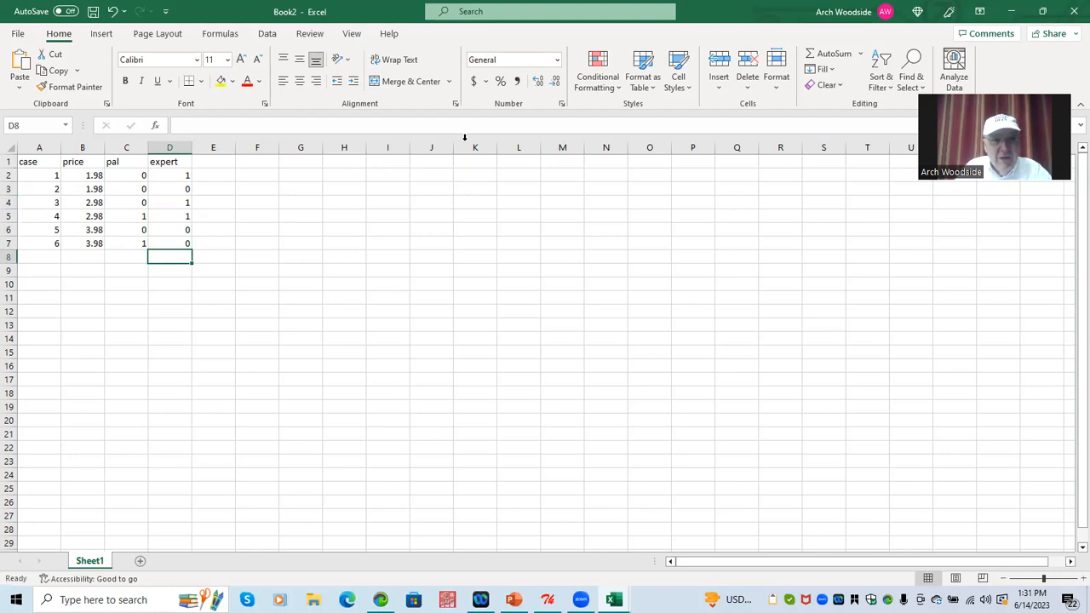
Enter the header "purchase" in cell E1.
left_click(219, 163)
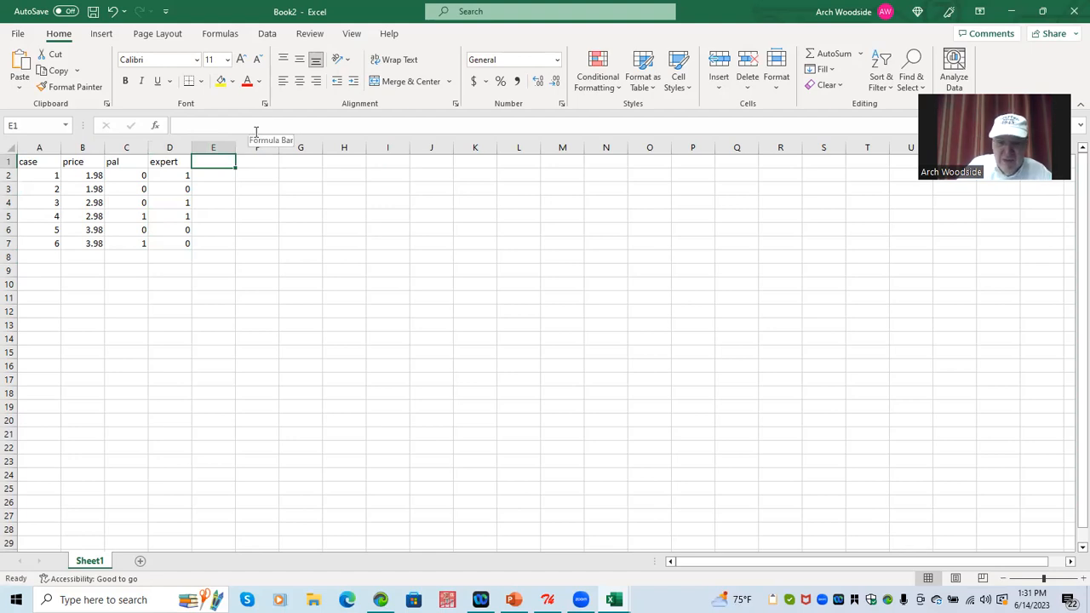
type("prcu")
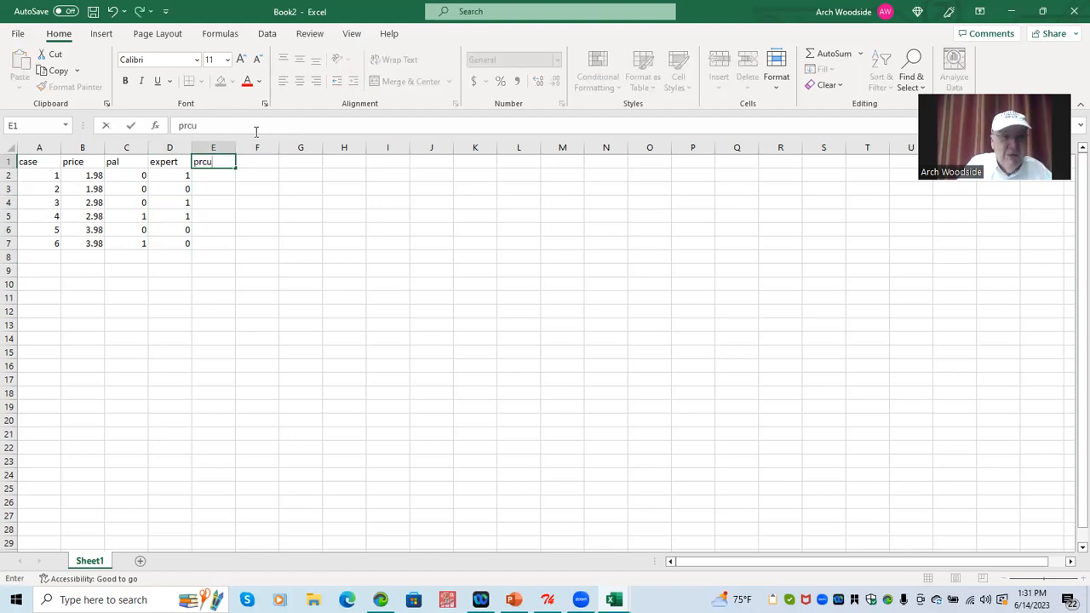
key("BackSpace")
key("BackSpace")
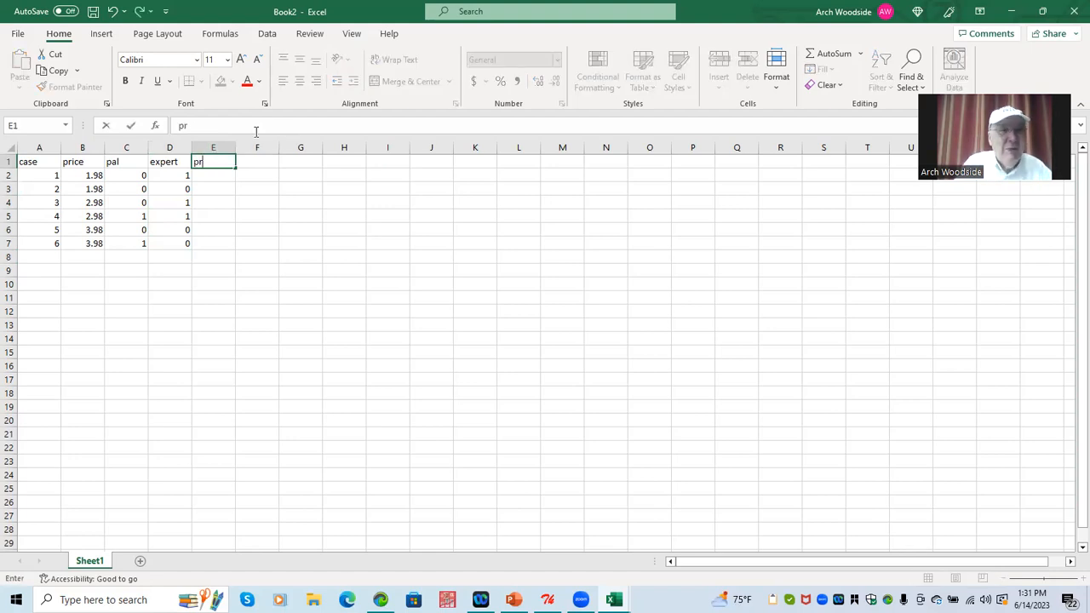
type("rchase")
key("BackSpace")
key("BackSpace")
key("BackSpace")
key("BackSpace")
key("BackSpace")
key("BackSpace")
key("BackSpace")
type("urchase")
key("Return")
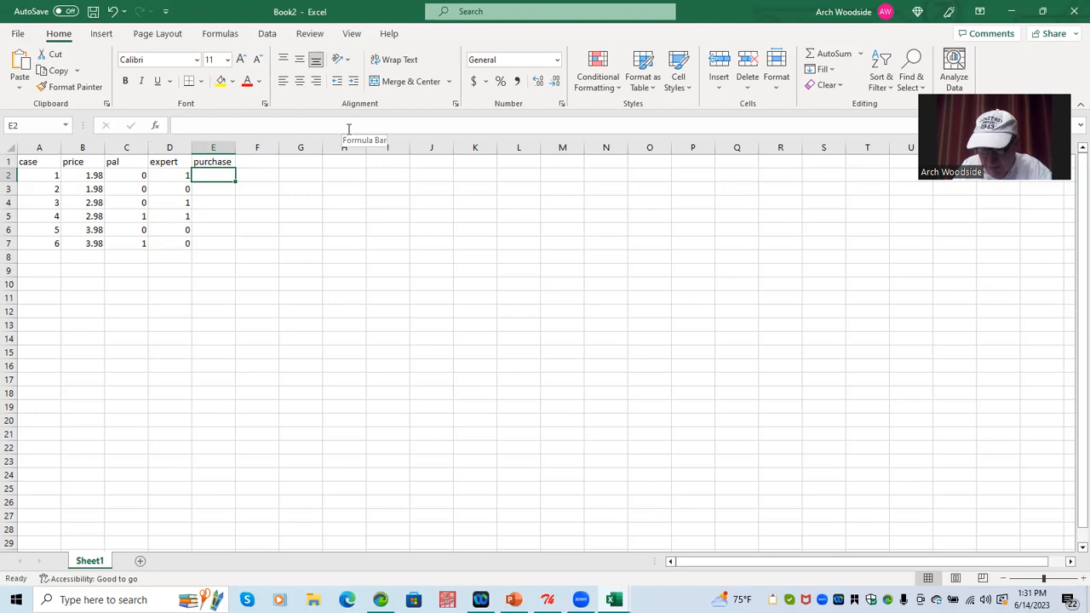
Fill the purchase column for cases 1 to 6 with the values 1, 0, 1, 1, 0 and 1.
type("1+")
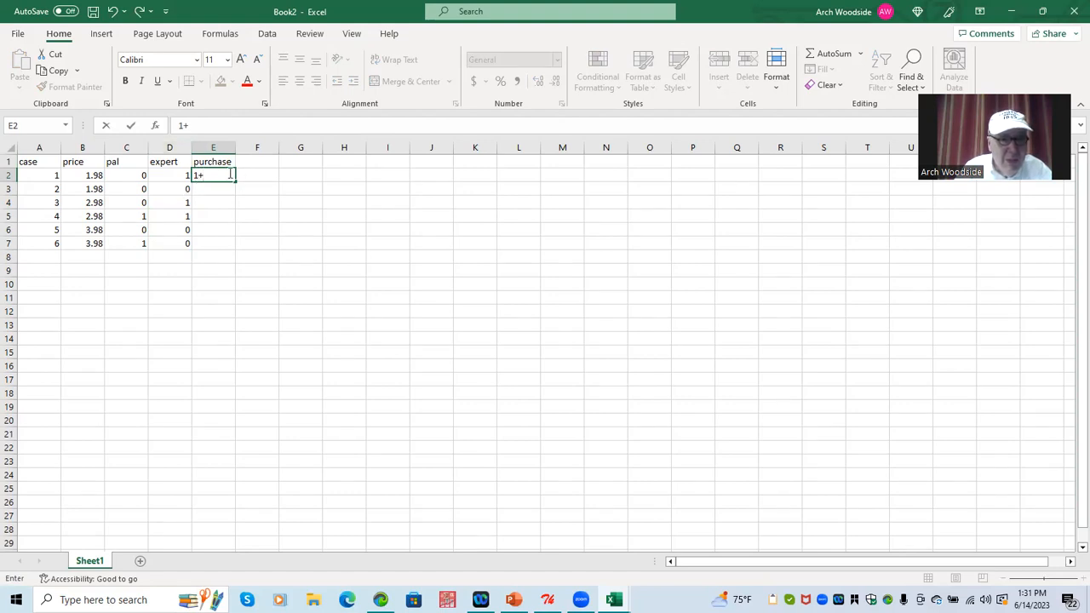
key("BackSpace")
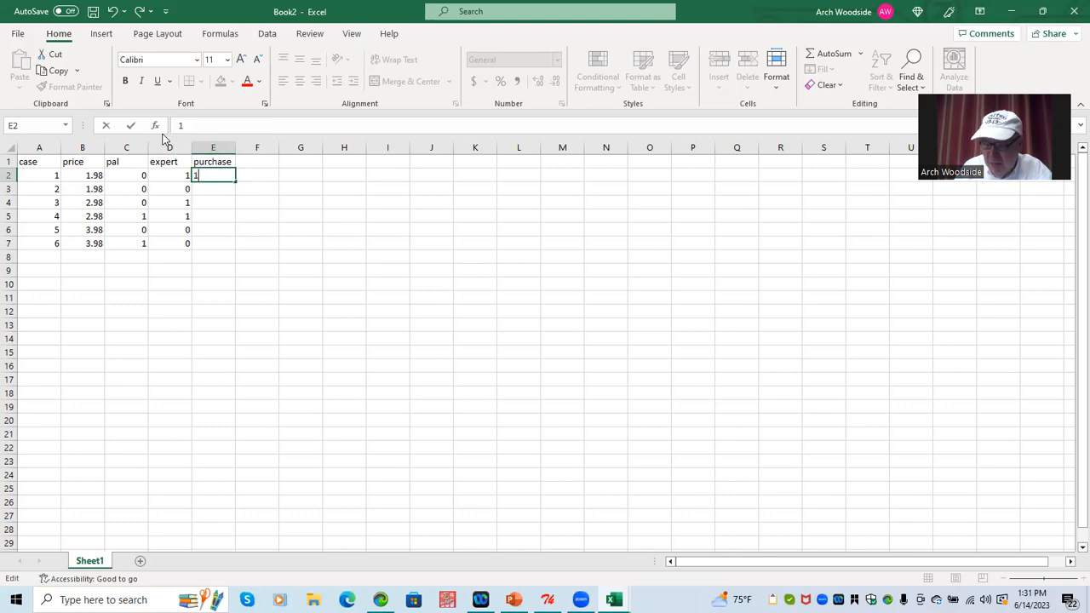
key("Return")
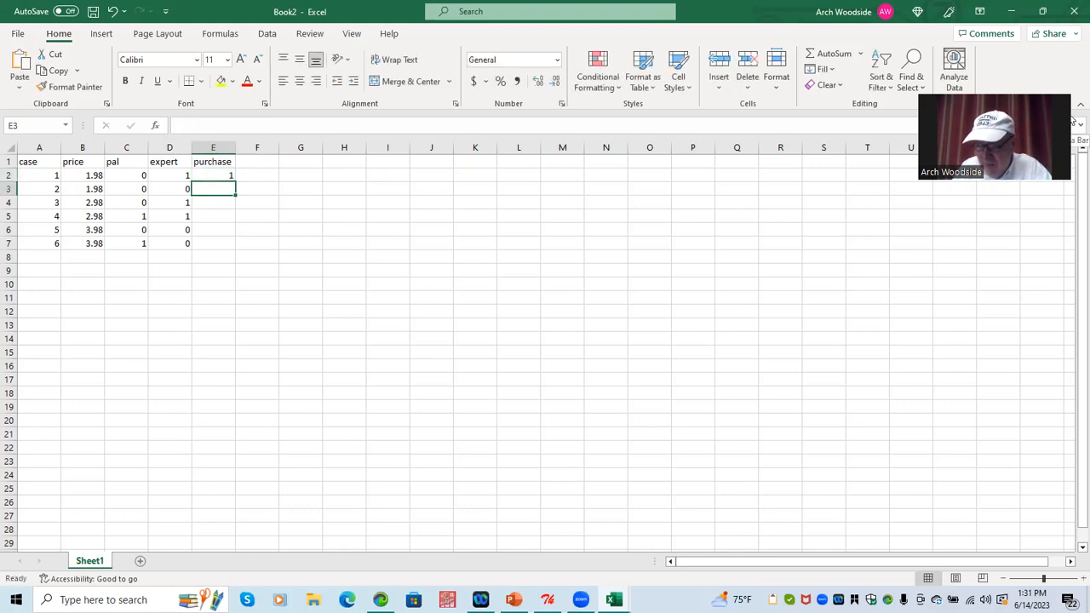
type("0")
key("Return")
type("1")
key("Return")
type("1")
key("Return")
type("0")
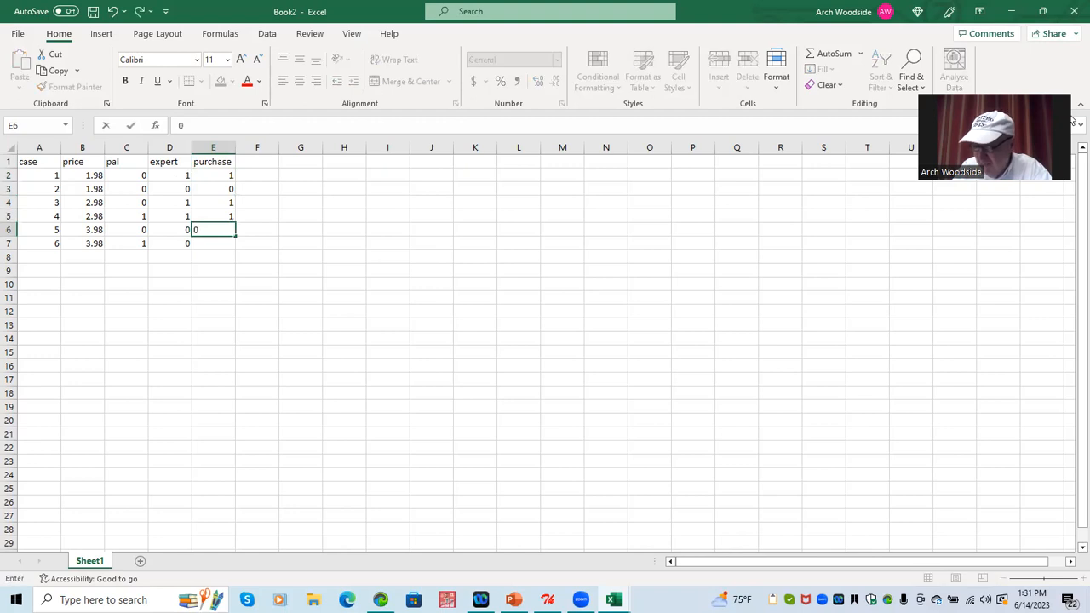
key("Return")
type("1")
key("Return")
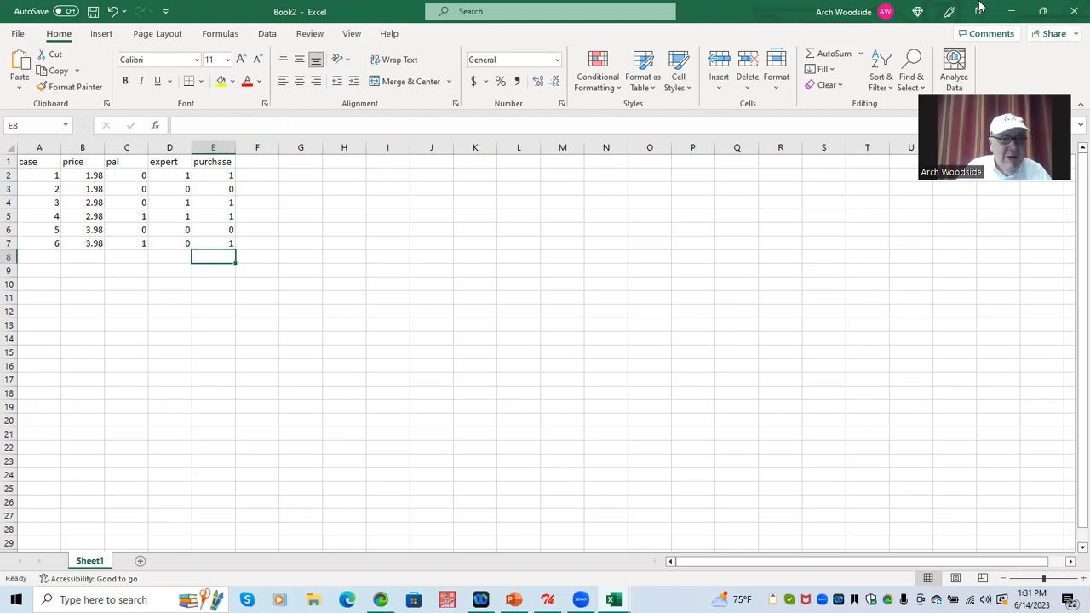
Save the workbook as Book2 in Excel Workbook format in the Tenderfoots folder under Documents > Documents.
left_click(18, 36)
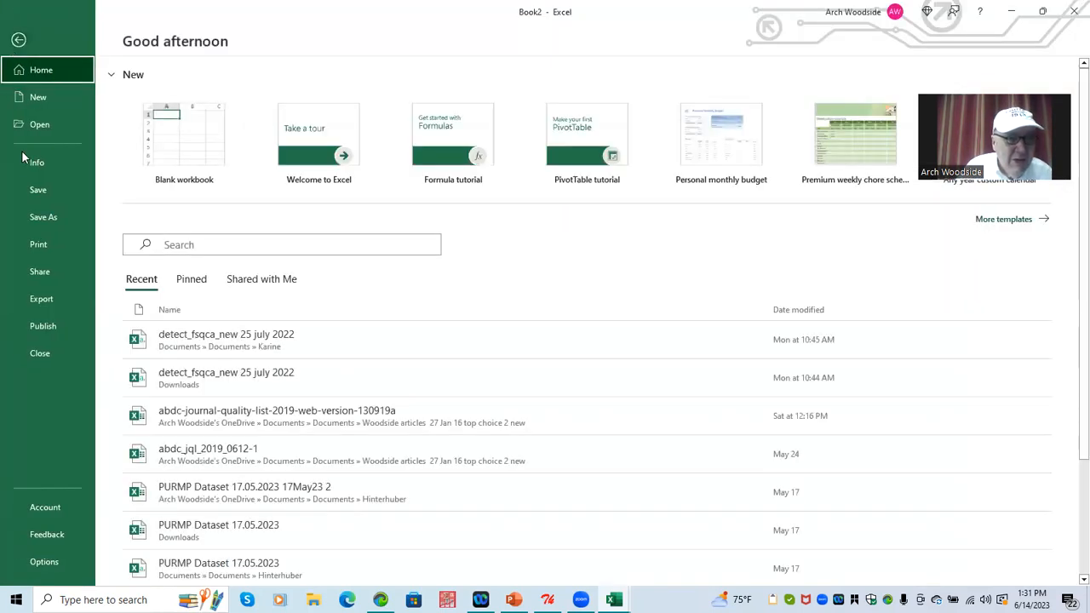
left_click(42, 217)
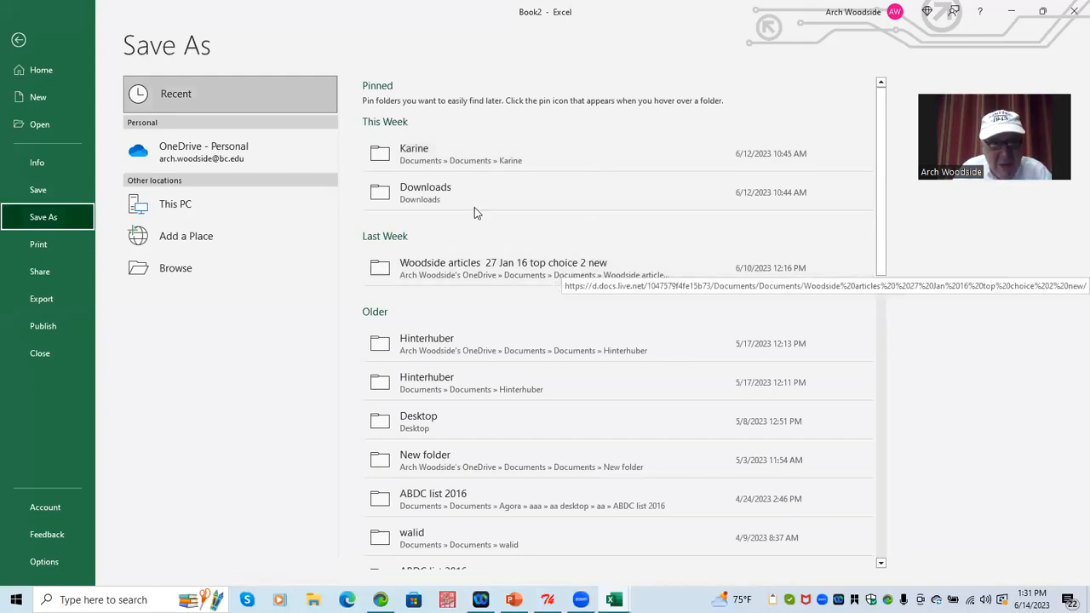
left_click(193, 99)
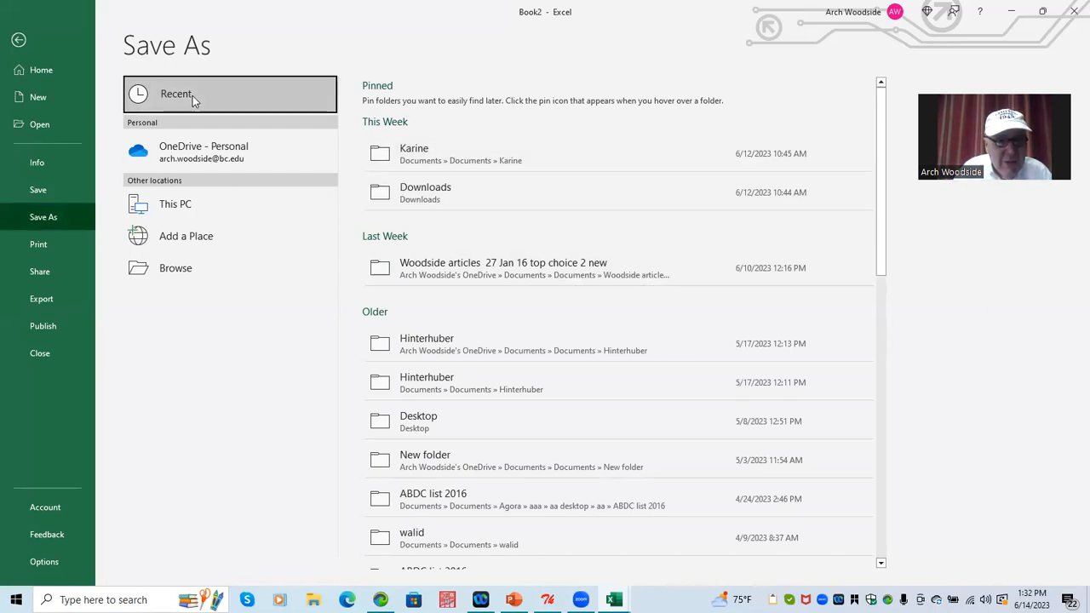
left_click(192, 96)
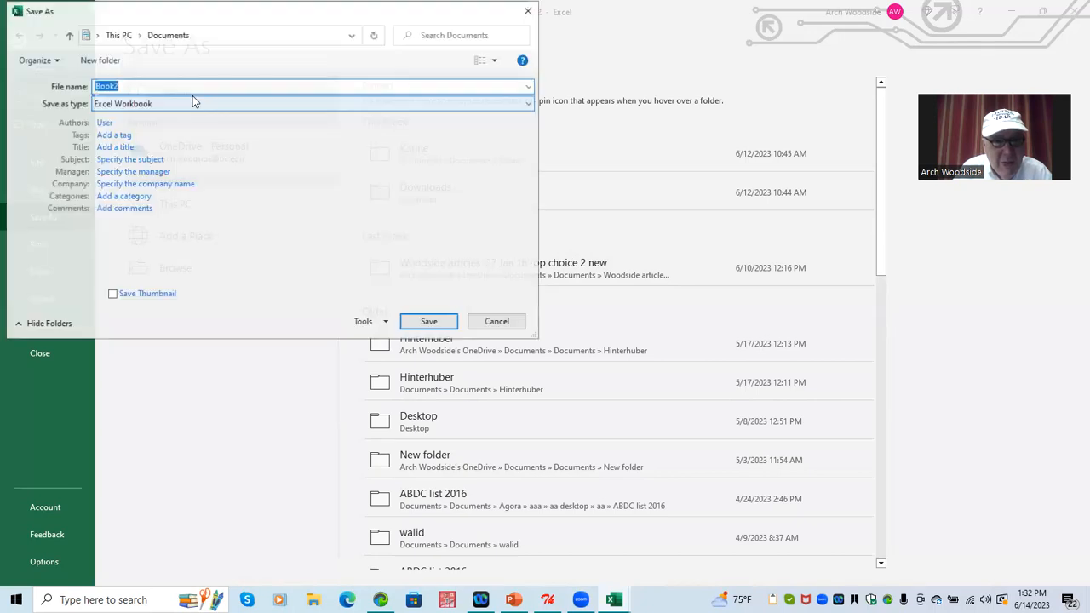
left_click(196, 35)
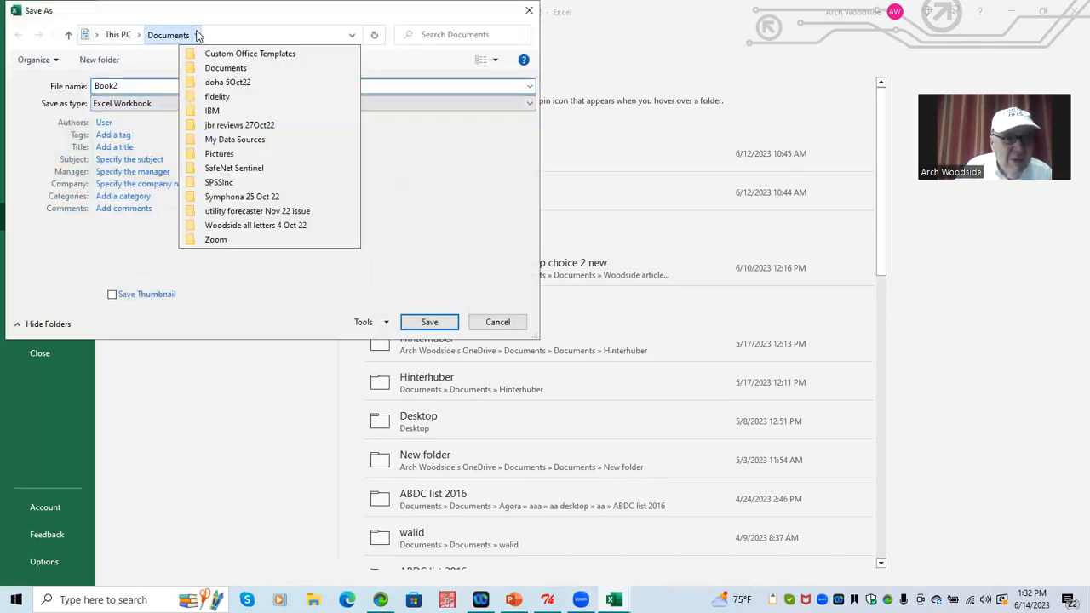
left_click(229, 67)
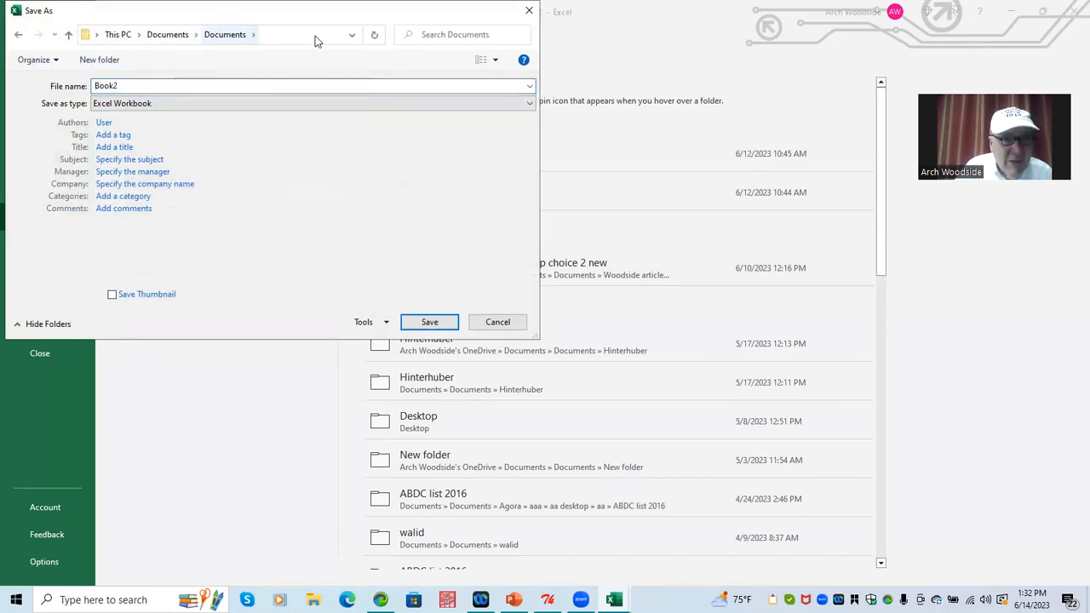
left_click(253, 34)
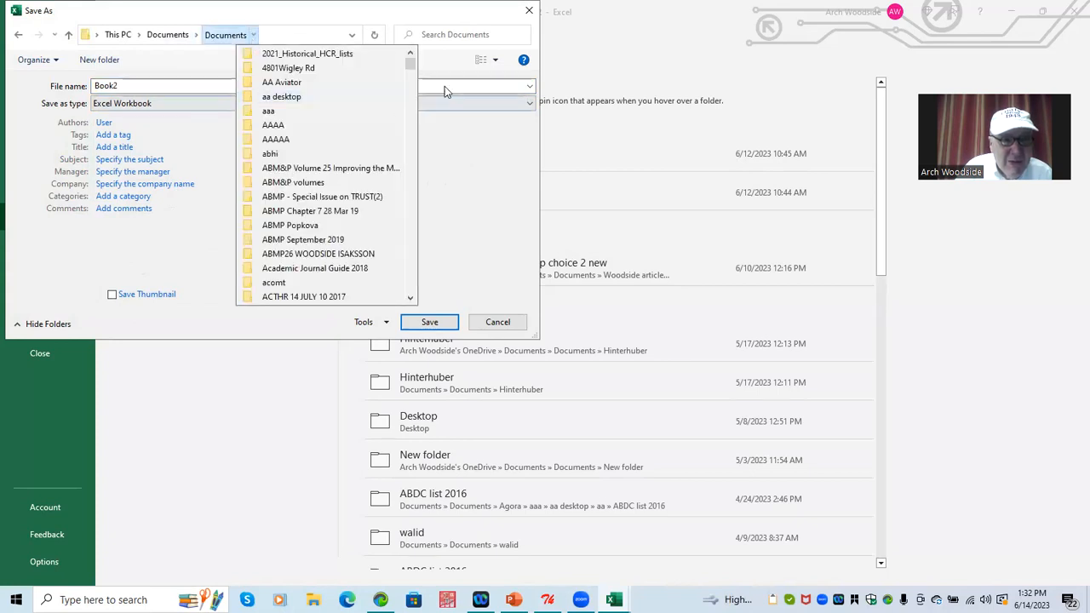
left_click_drag(412, 68, 407, 273)
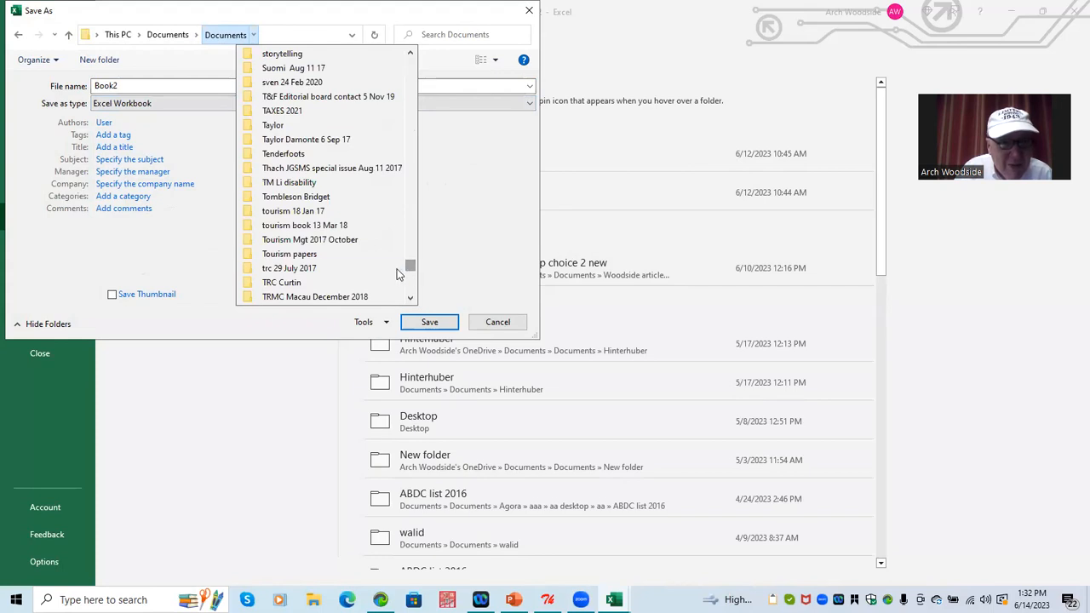
left_click(297, 156)
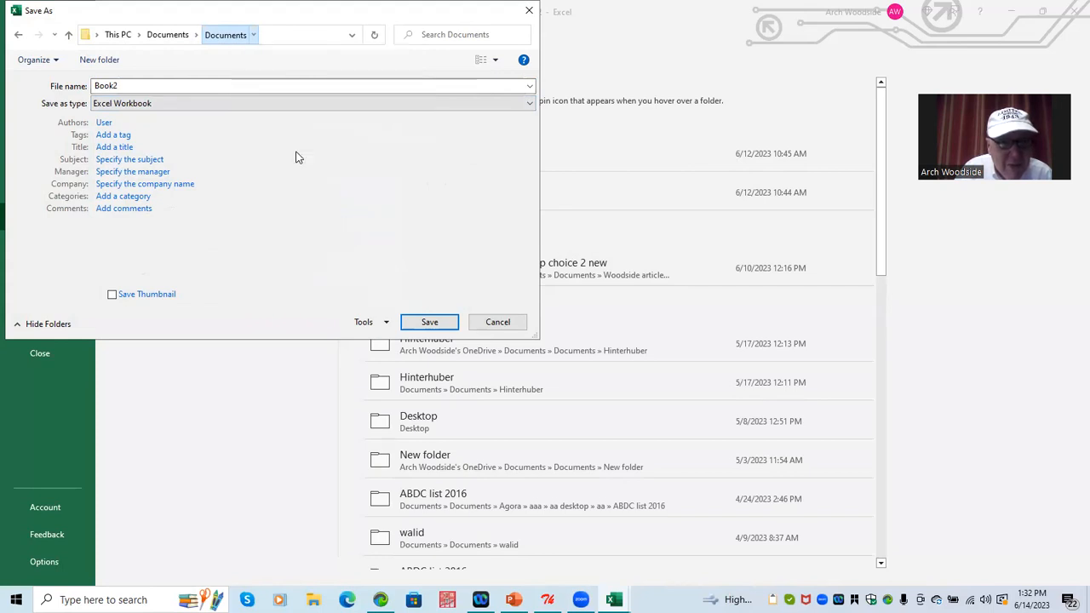
left_click(430, 323)
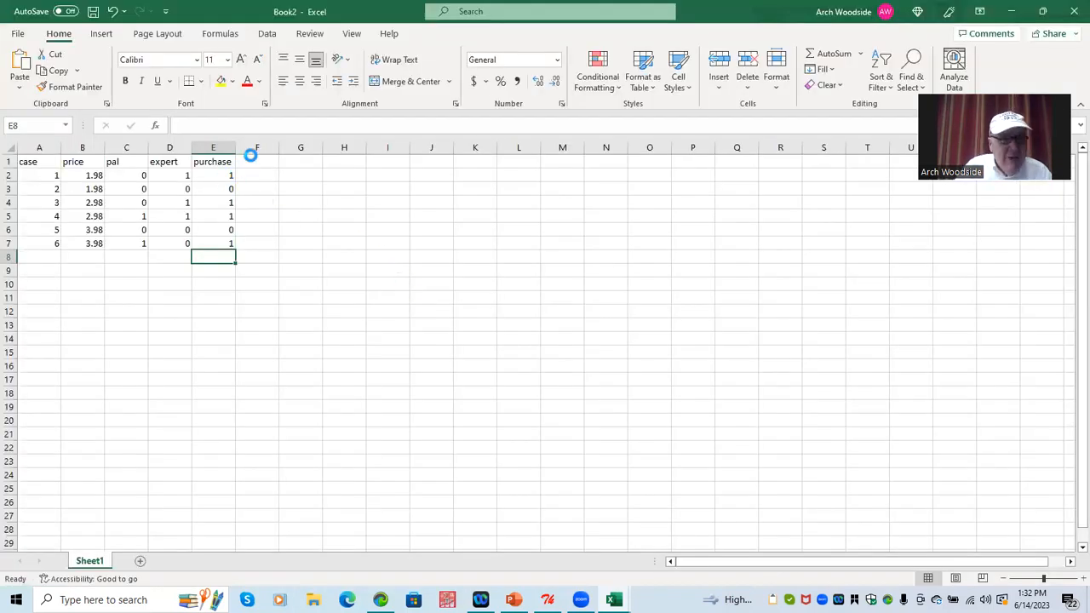
left_click(252, 162)
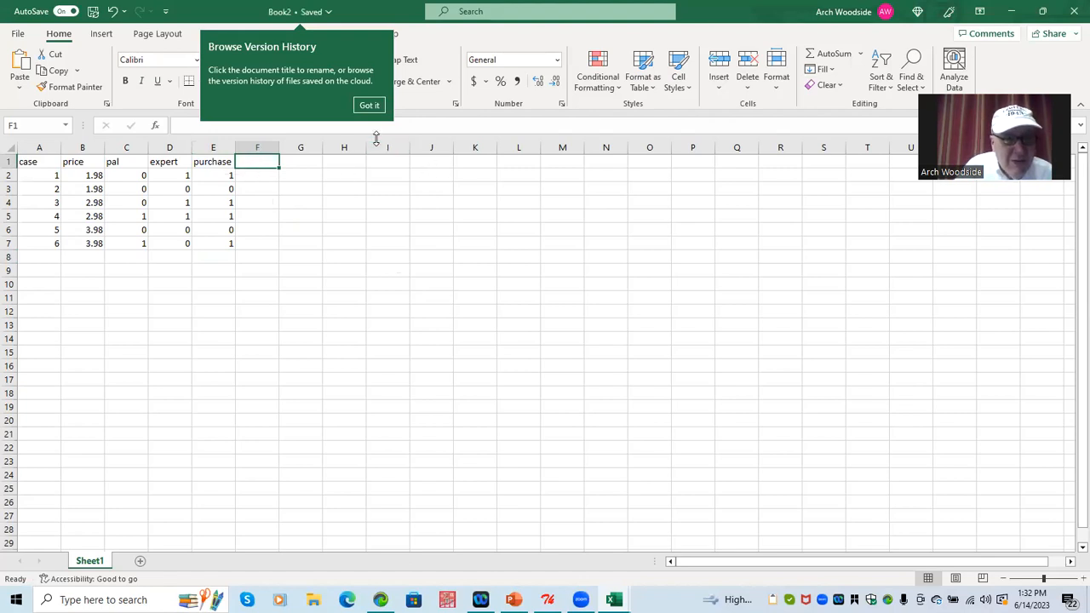
left_click(375, 106)
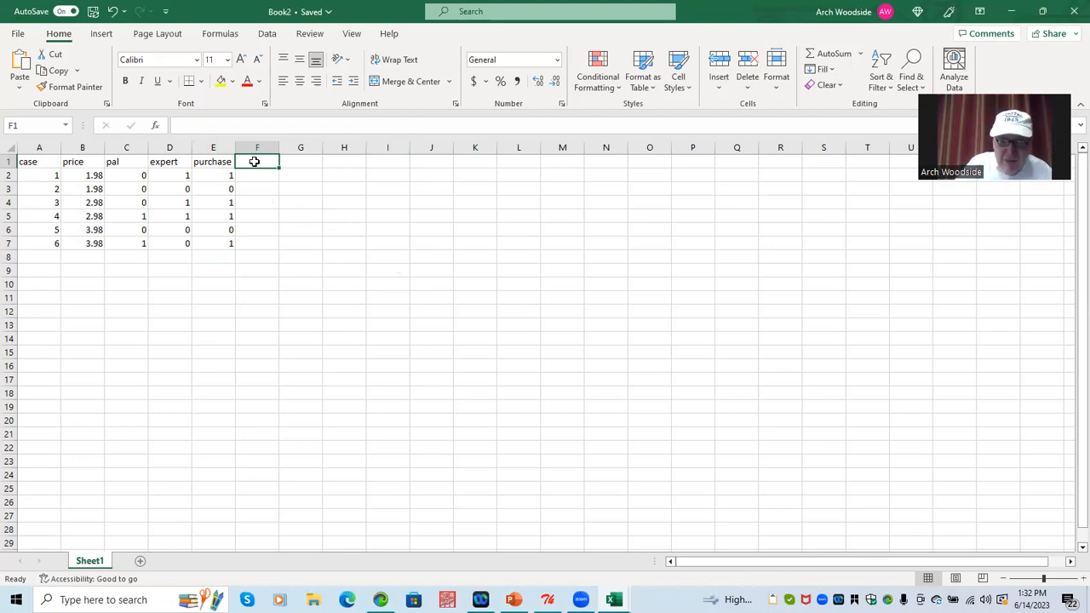
type("pricec")
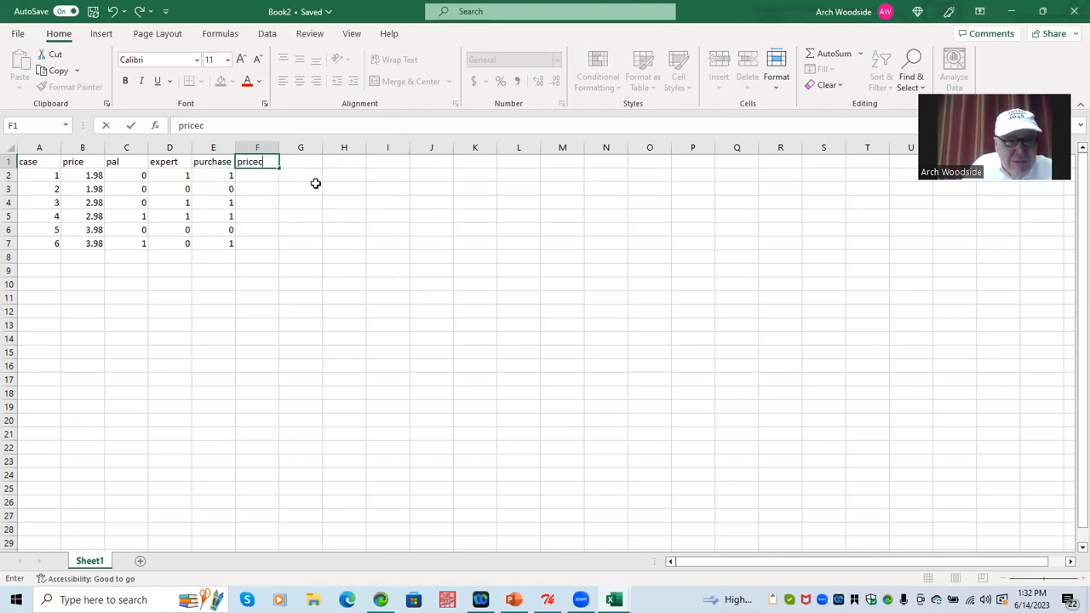
double_click(268, 158)
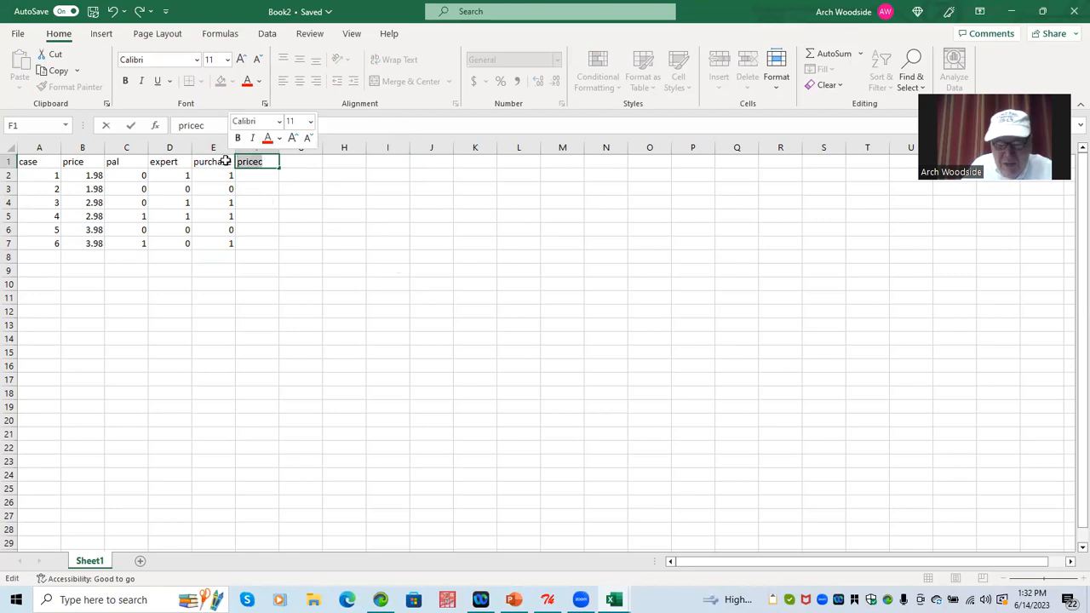
key("Delete")
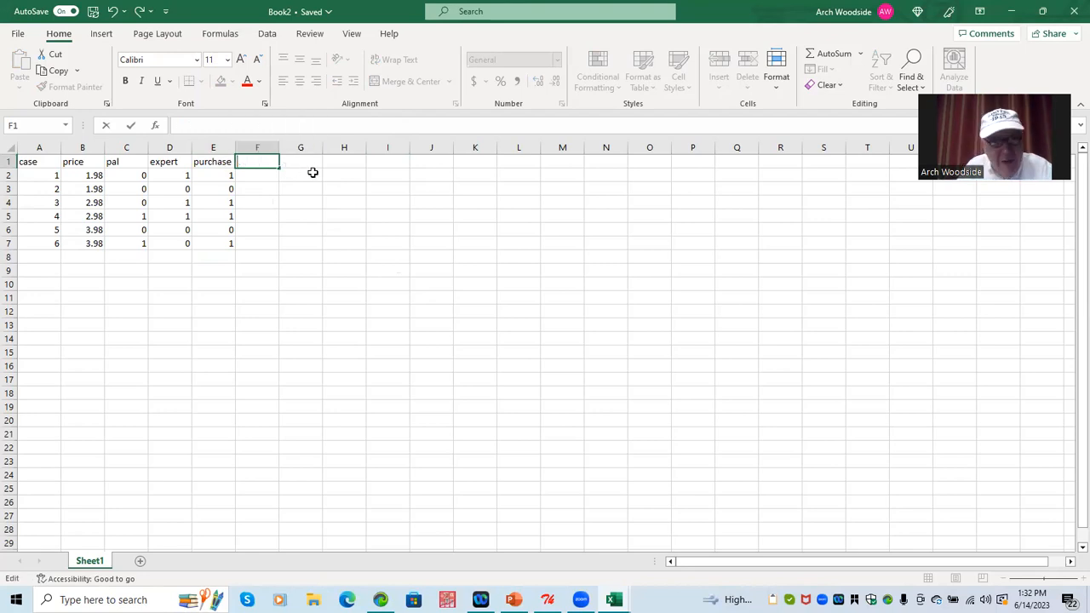
left_click(302, 202)
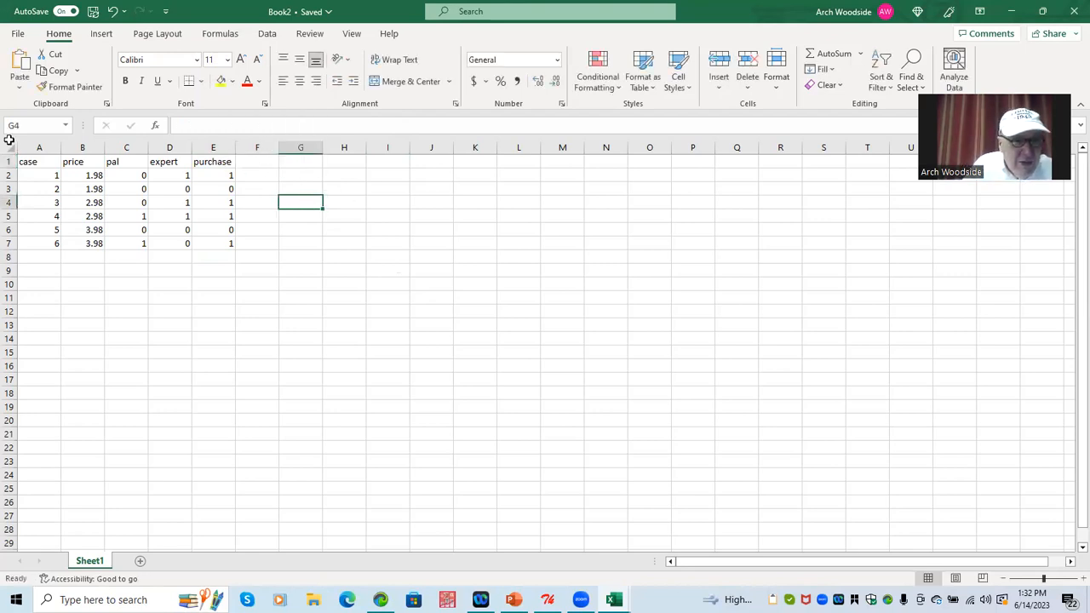
Center the headers and values of the data table in A1:E7 and save the workbook.
left_click_drag(29, 161, 210, 232)
left_click(299, 82)
left_click(325, 218)
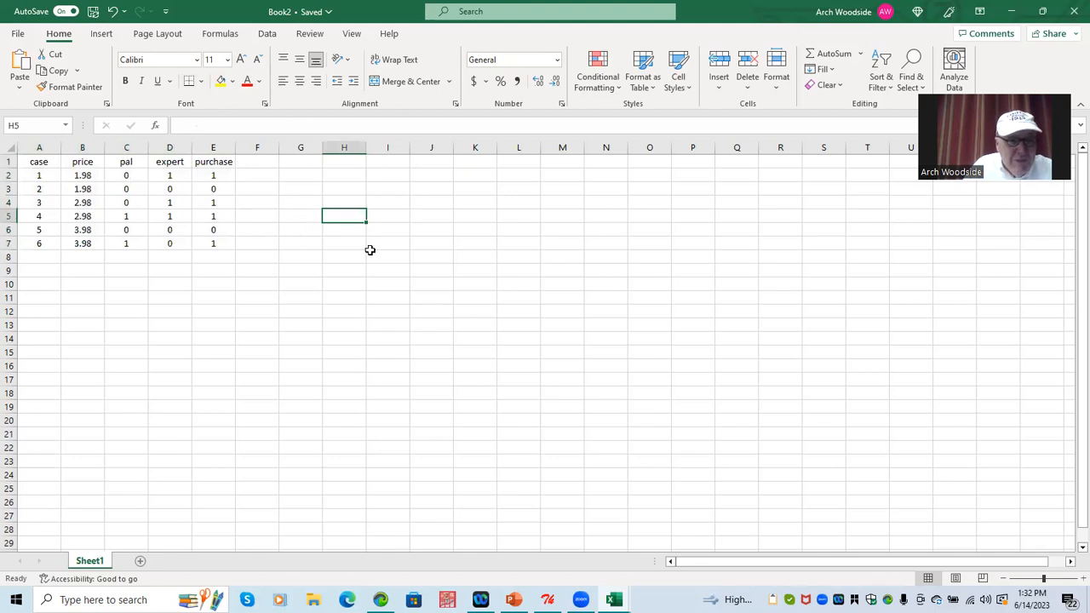
left_click(93, 12)
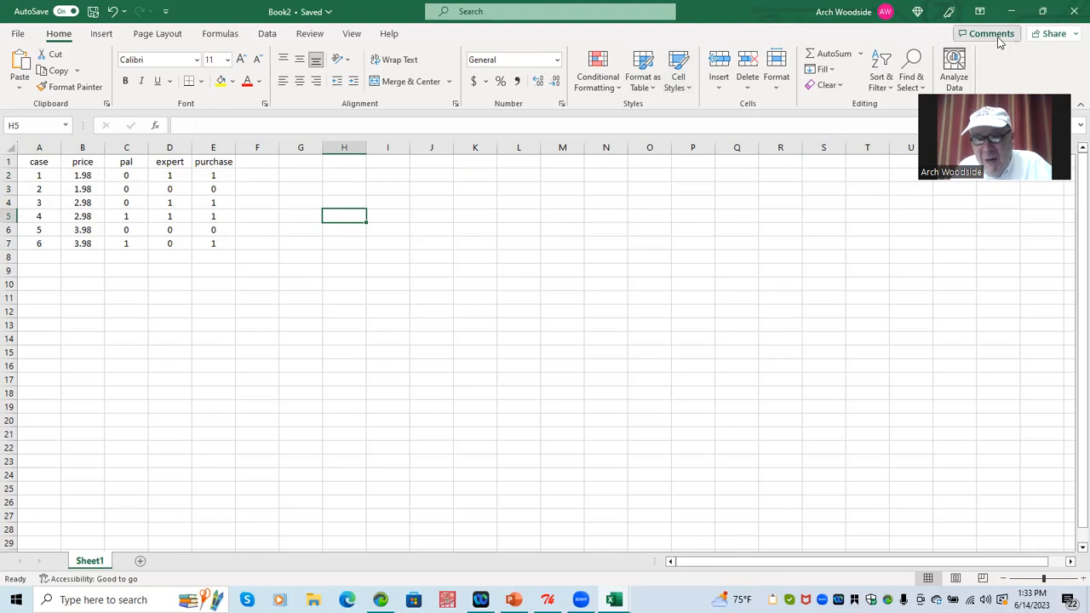
Close the unused Book1 workbook without saving it and close Book2 as well.
left_click(1011, 11)
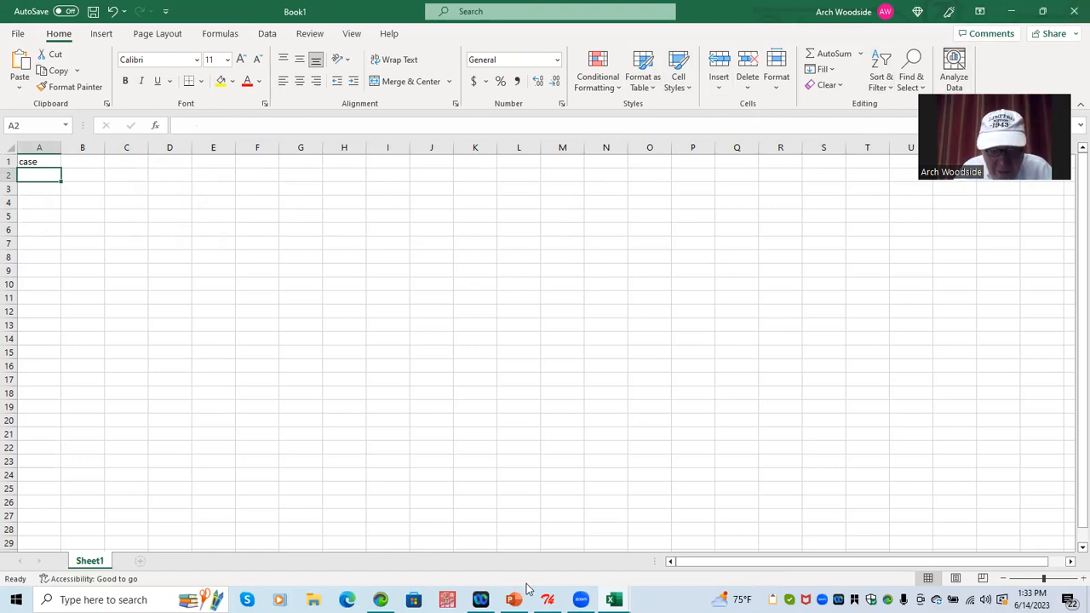
left_click(613, 600)
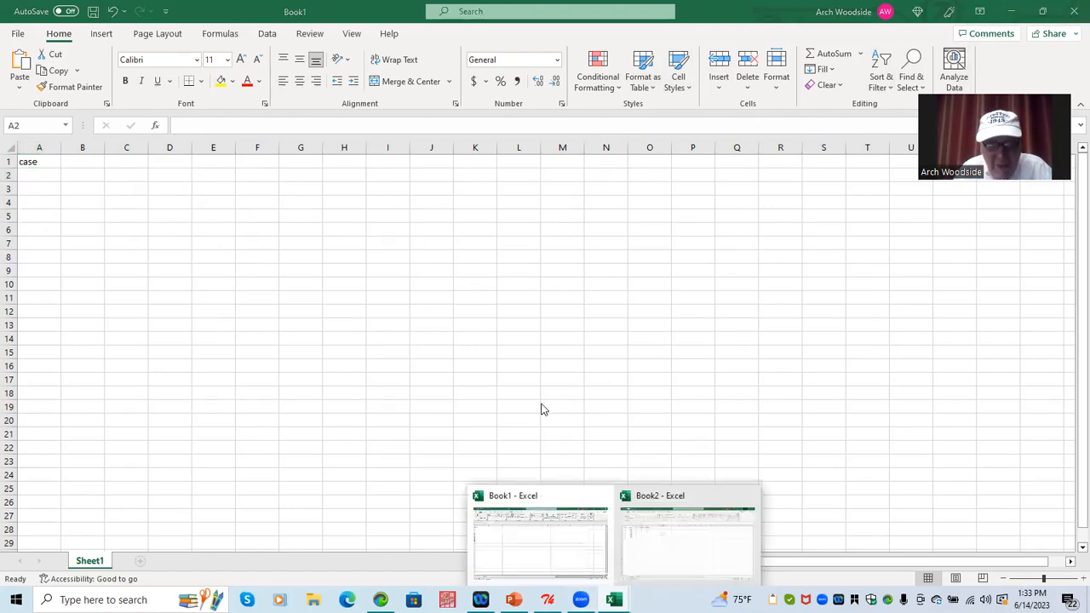
left_click(566, 540)
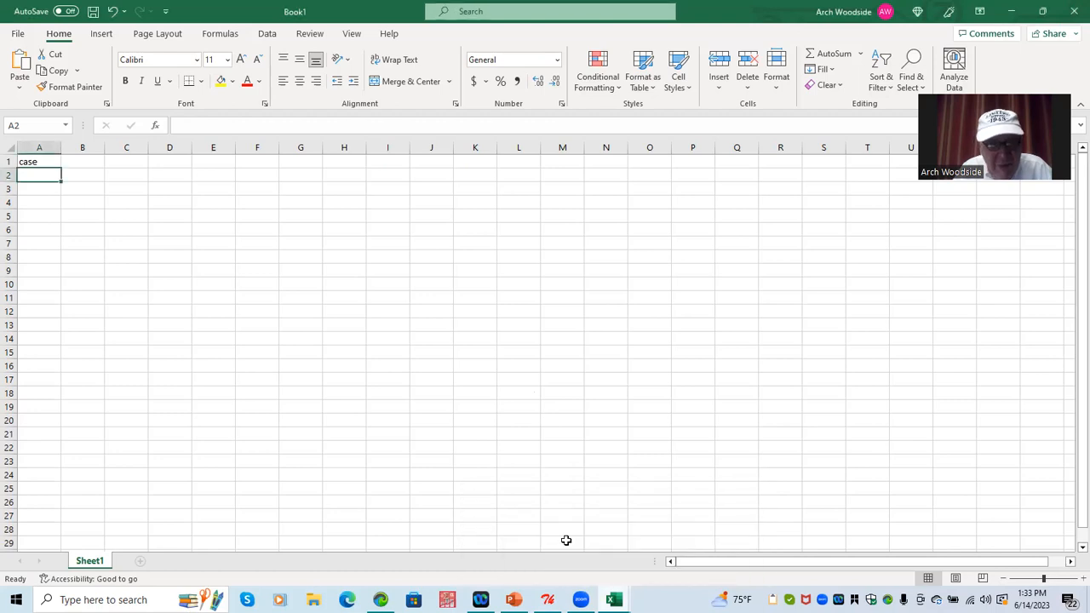
left_click(1073, 13)
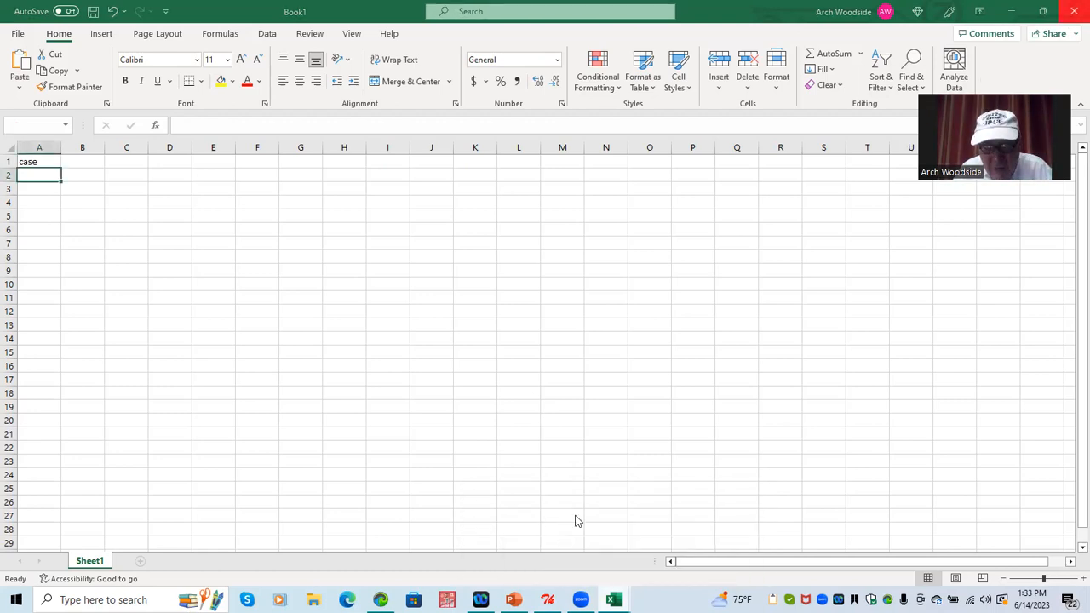
left_click(628, 382)
left_click(614, 599)
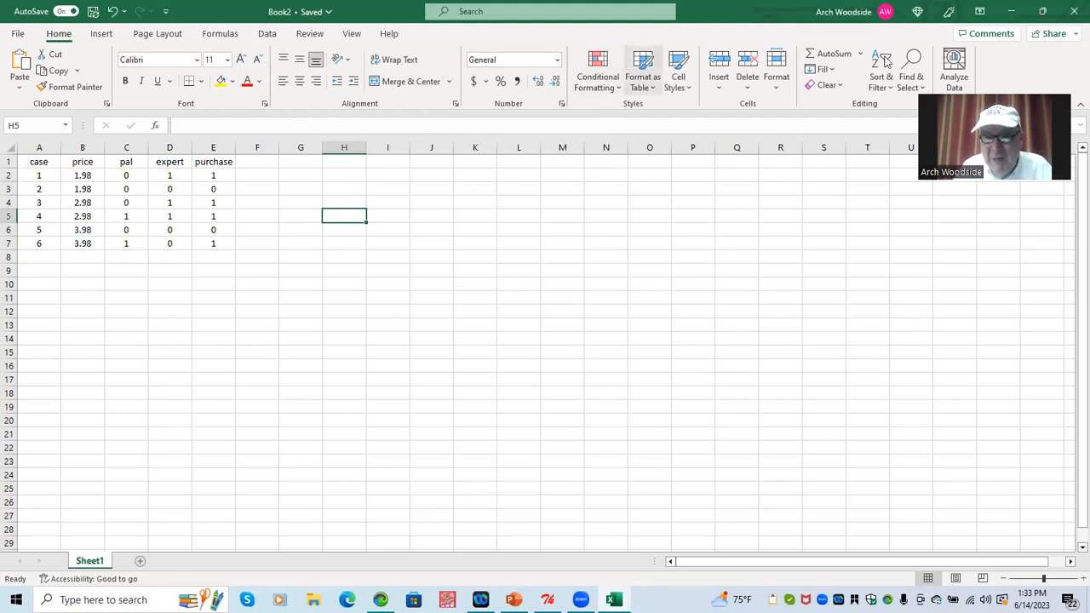
left_click(1072, 17)
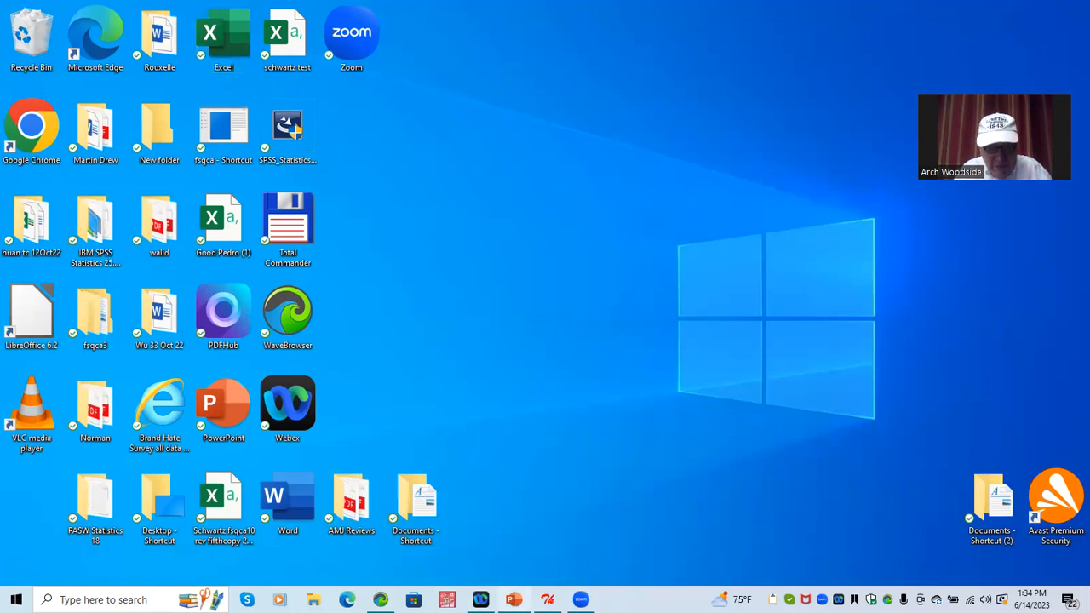
Switch to fs/QCA and try to open the data file from the Tenderfoots folder under Documents > Documents.
left_click(548, 599)
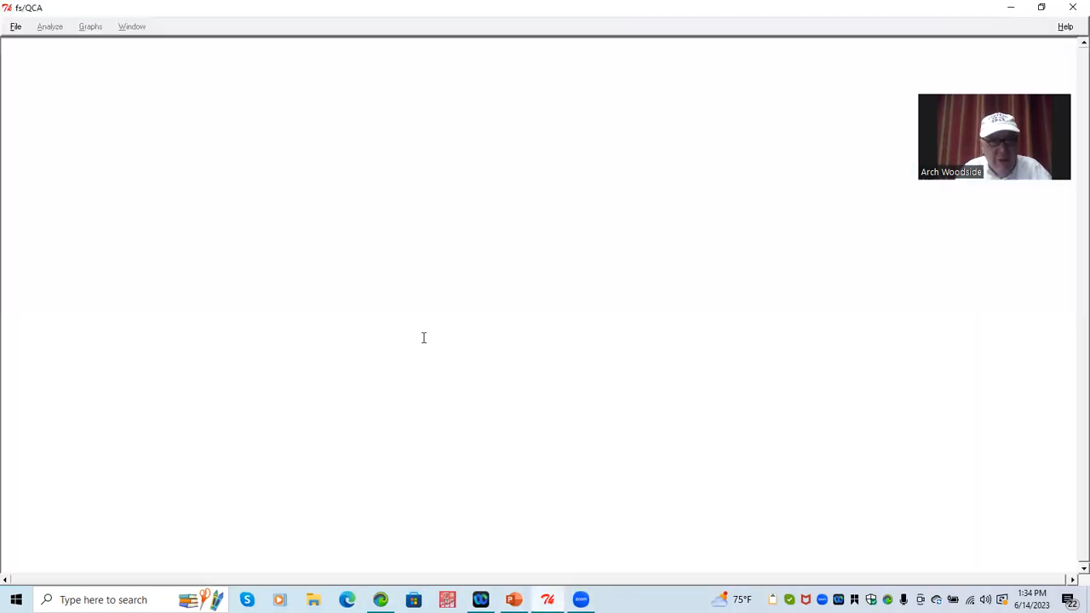
left_click(16, 28)
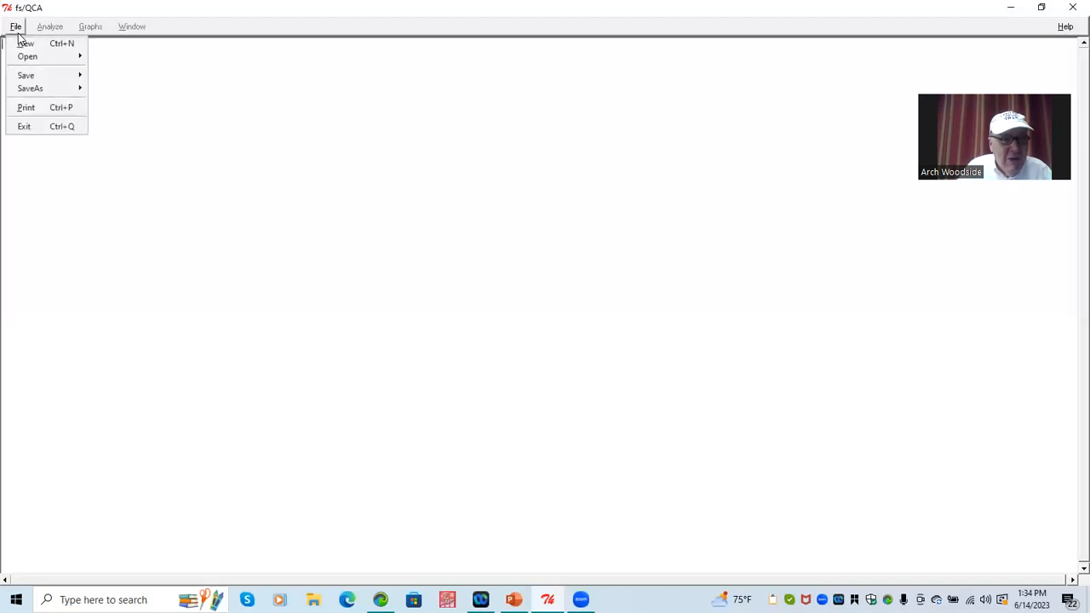
mouse_move(30, 65)
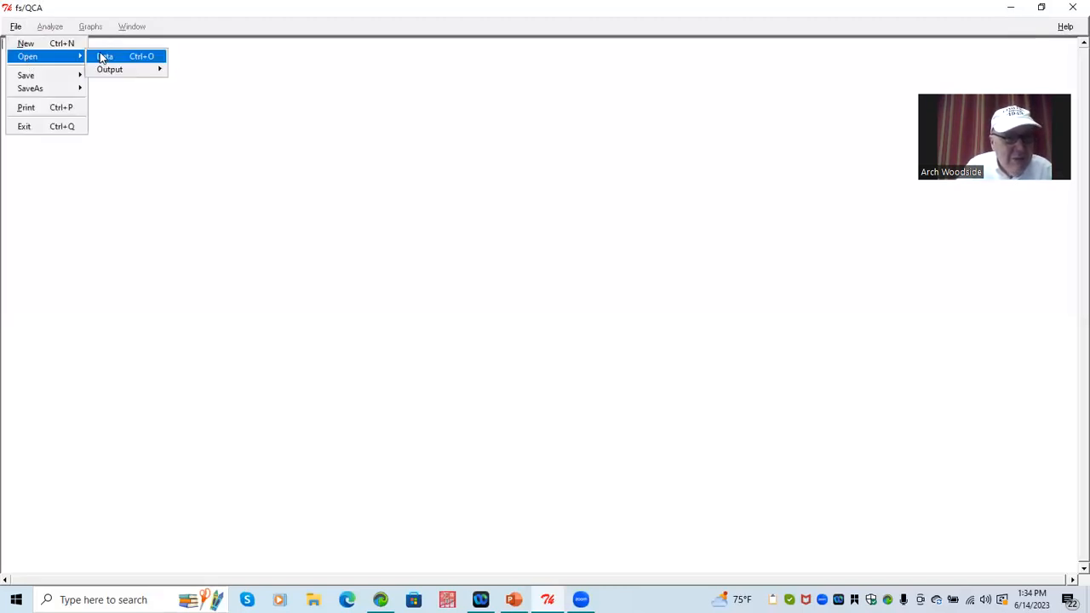
left_click(101, 56)
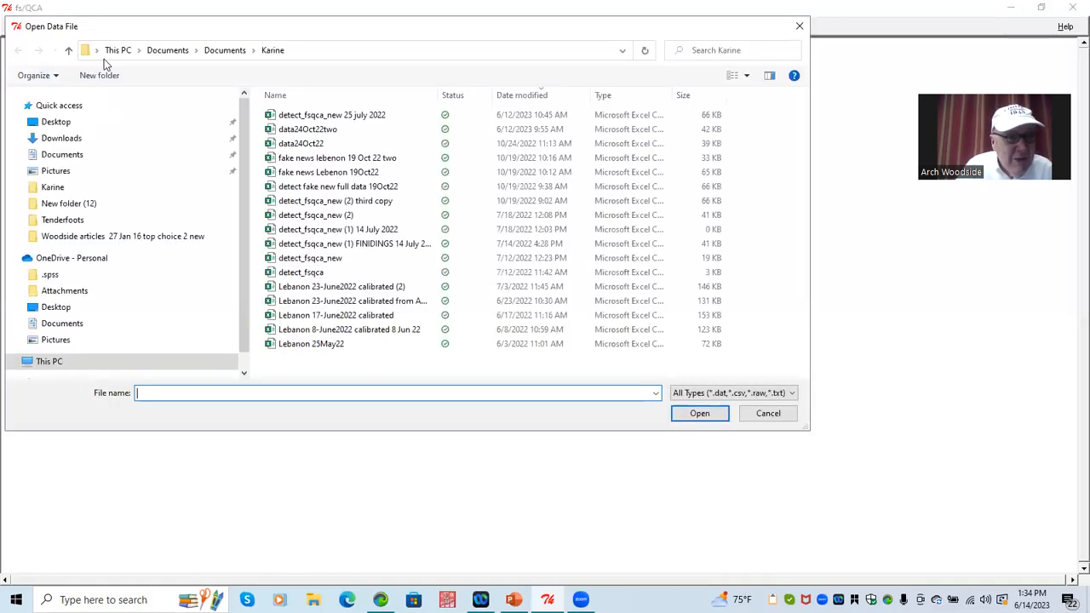
left_click(249, 51)
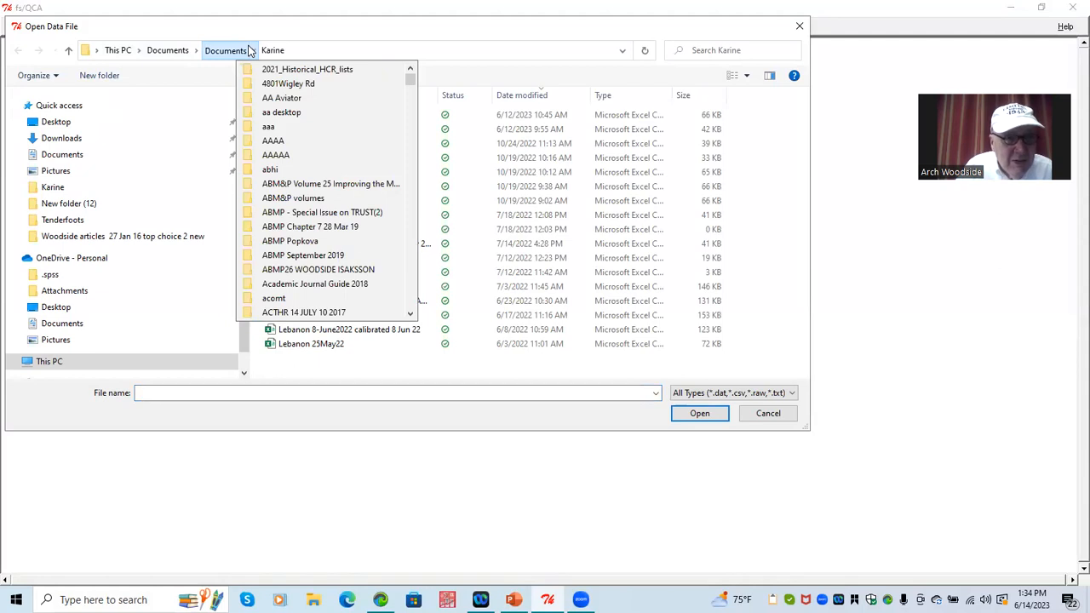
scroll(350, 113, "down", 10)
scroll(428, 161, "down", 20)
scroll(443, 258, "down", 20)
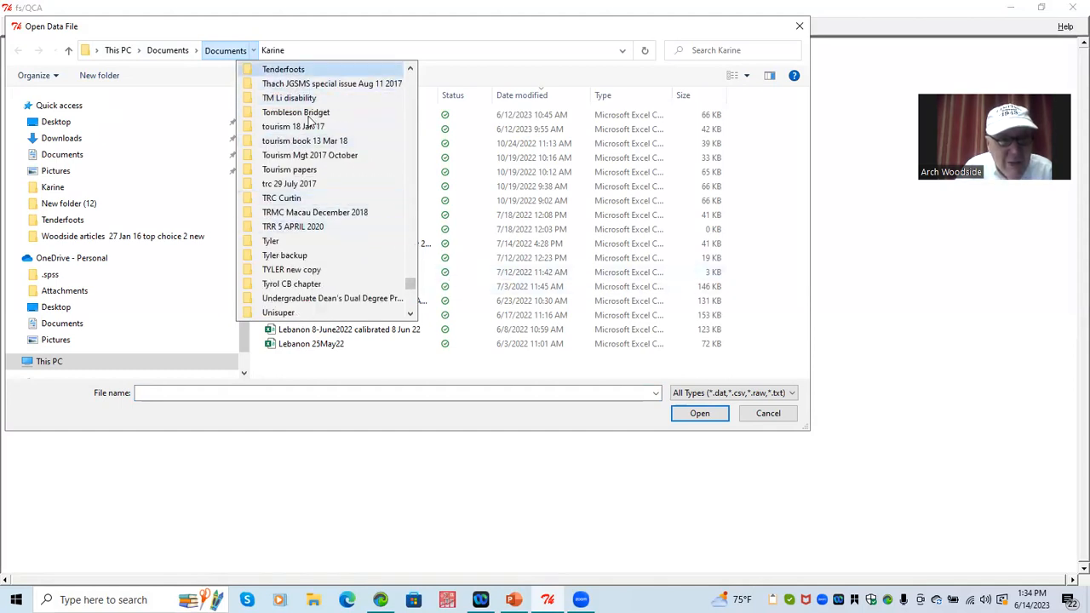
key("Return")
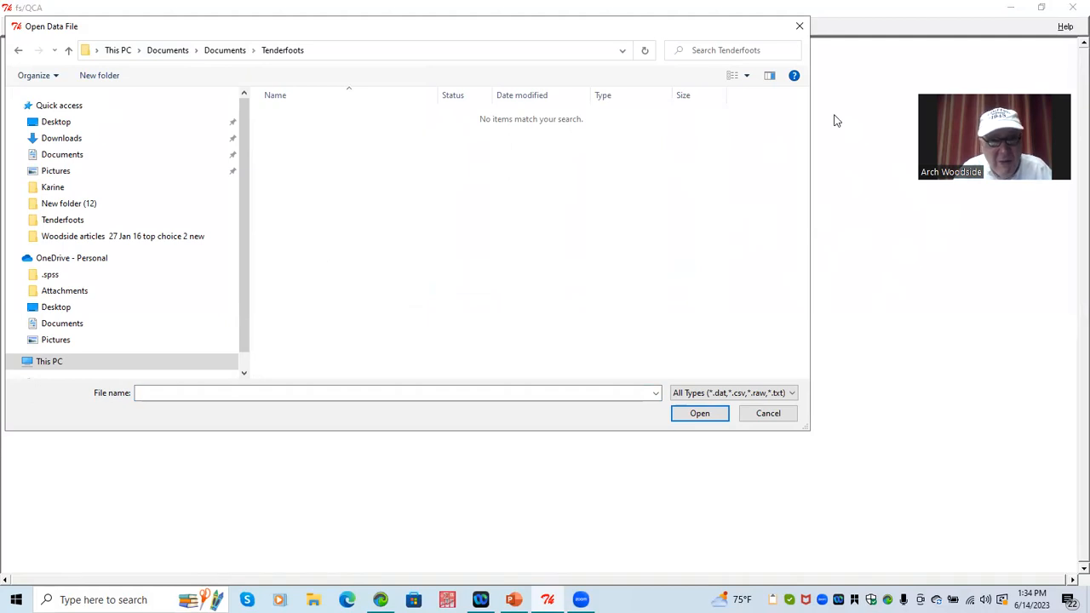
left_click(767, 414)
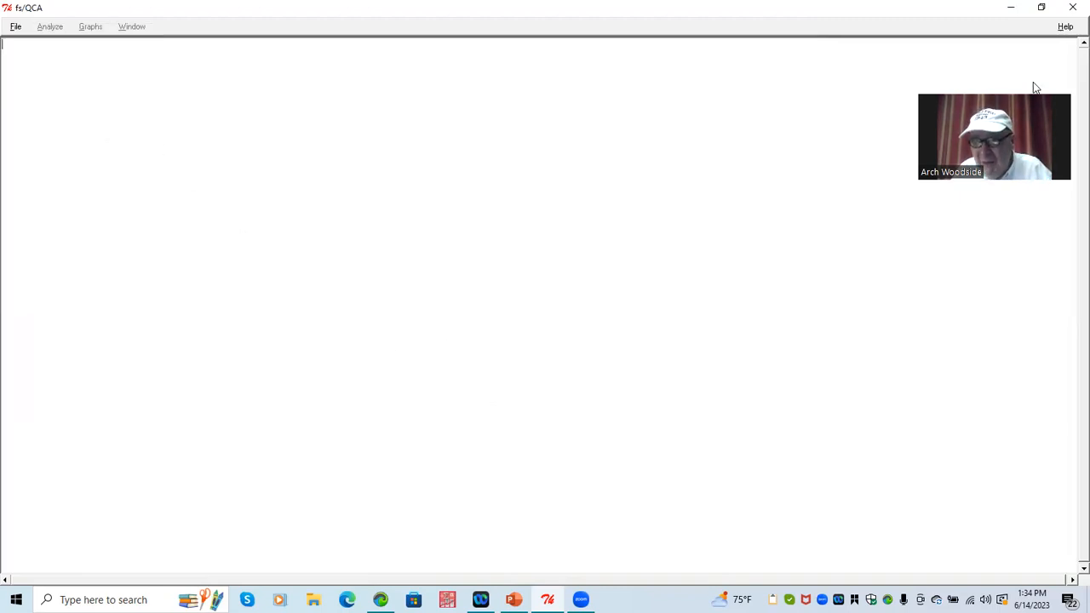
Switch back to Excel and reopen the recent workbook Book2 from the Tenderfoots folder.
left_click(1014, 8)
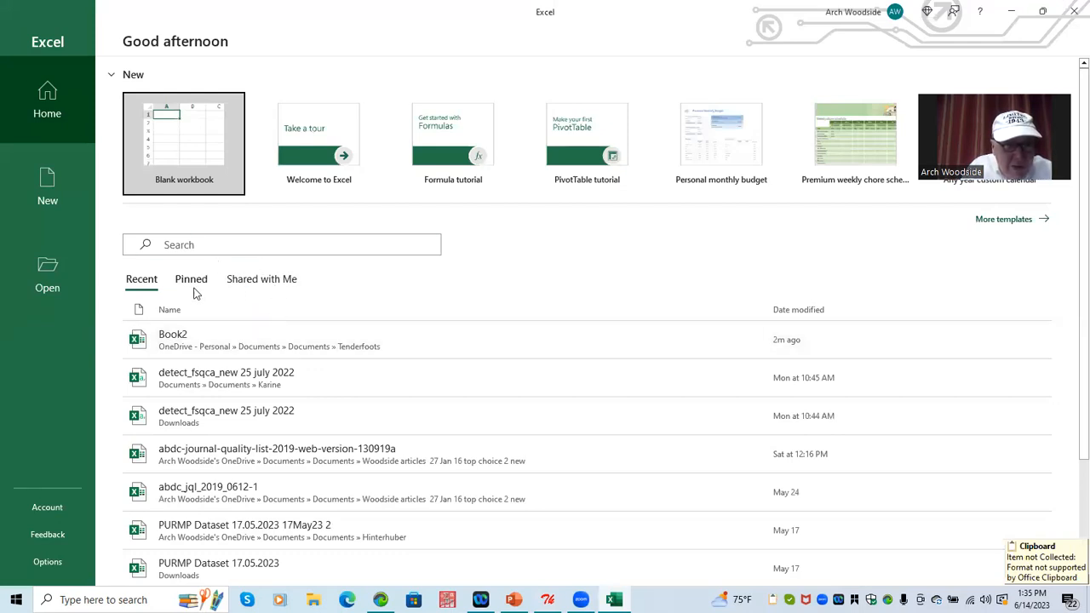
left_click(138, 291)
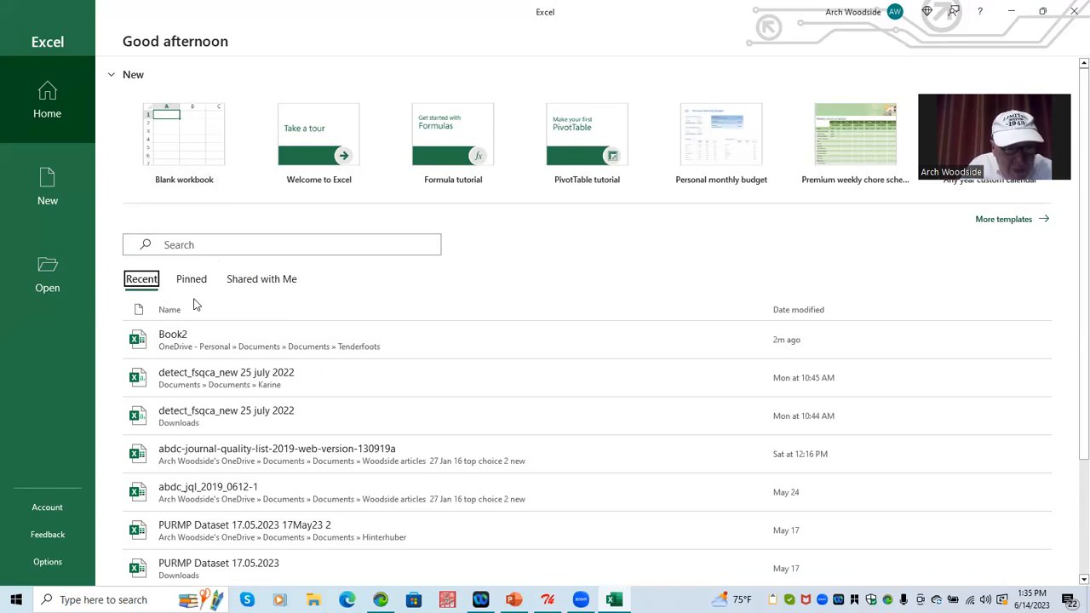
left_click(350, 345)
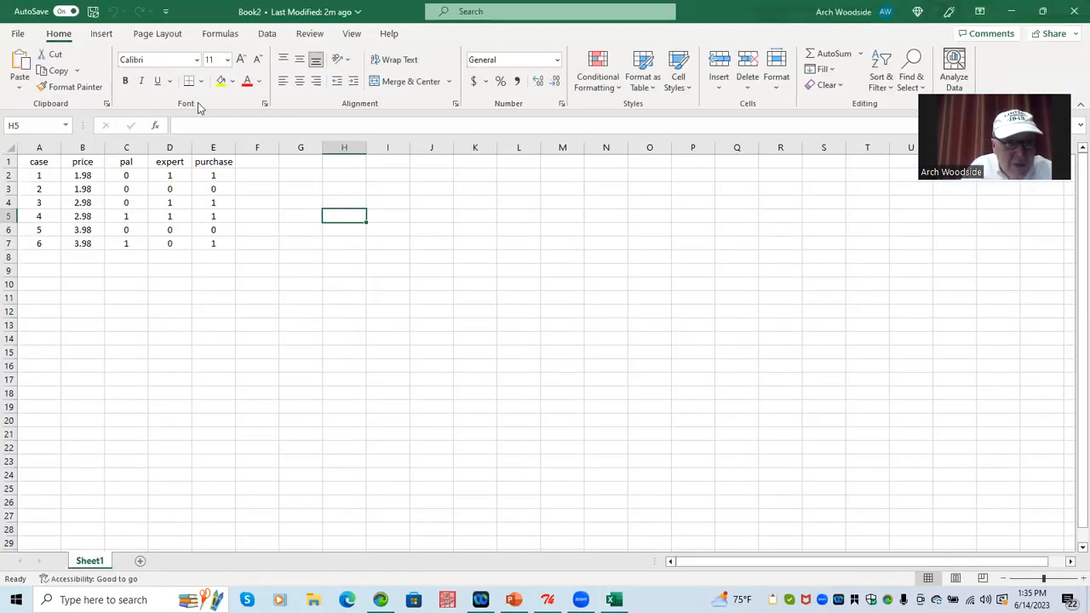
Save a copy of the workbook in the Tenderfoots folder as a CSV UTF-8 (Comma delimited) file named retail experimt.
left_click(16, 33)
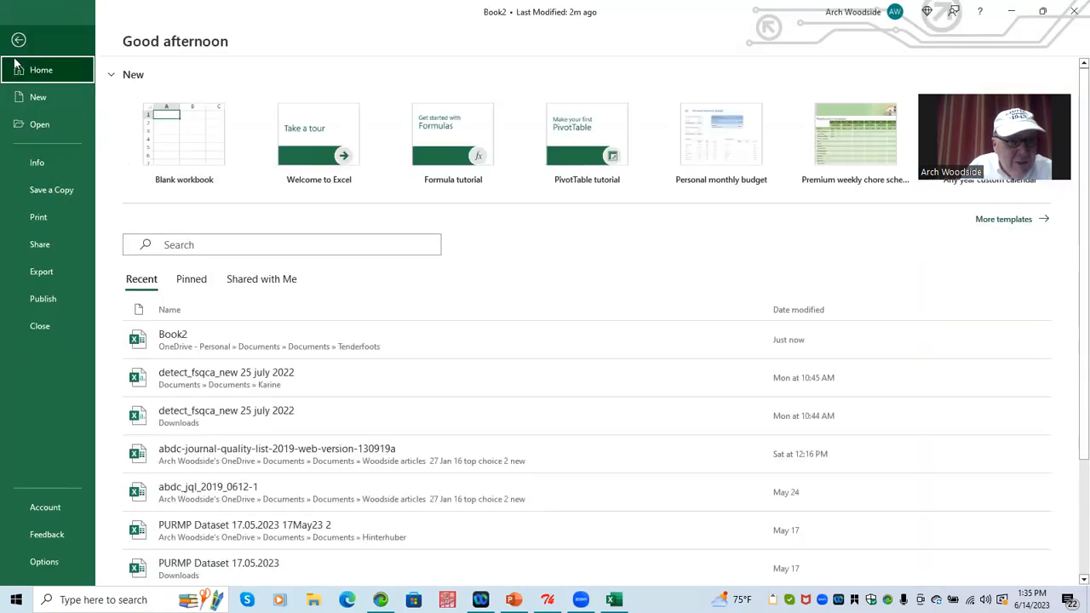
left_click(48, 191)
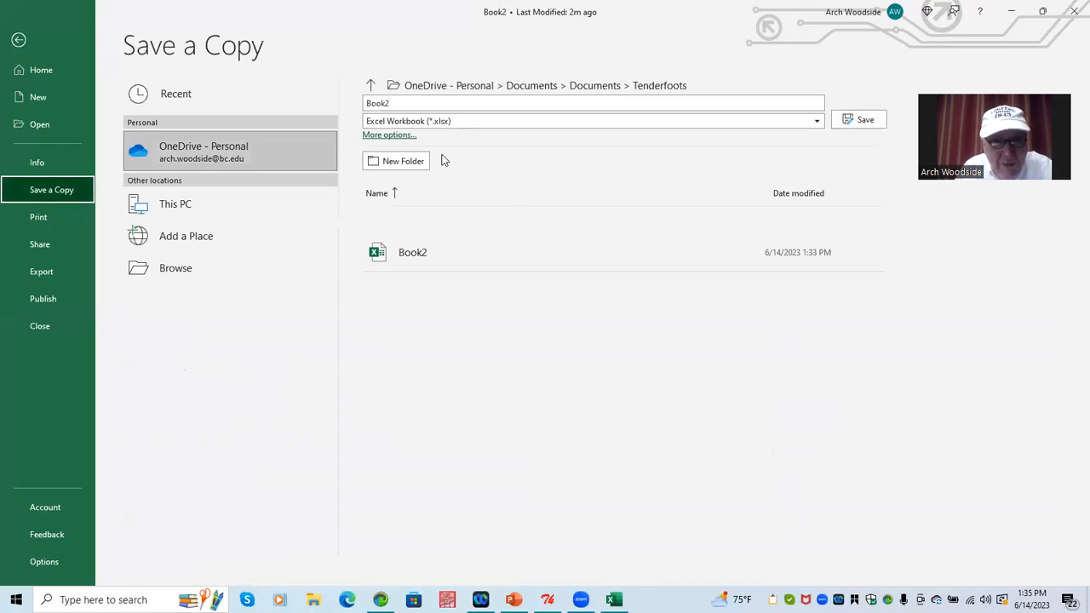
left_click(816, 121)
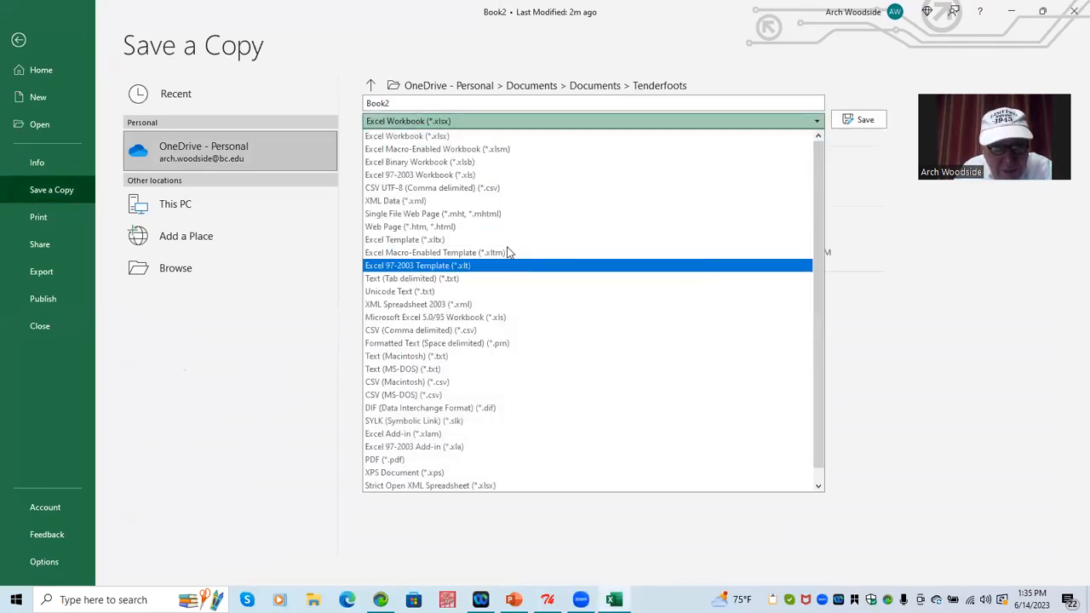
left_click(452, 189)
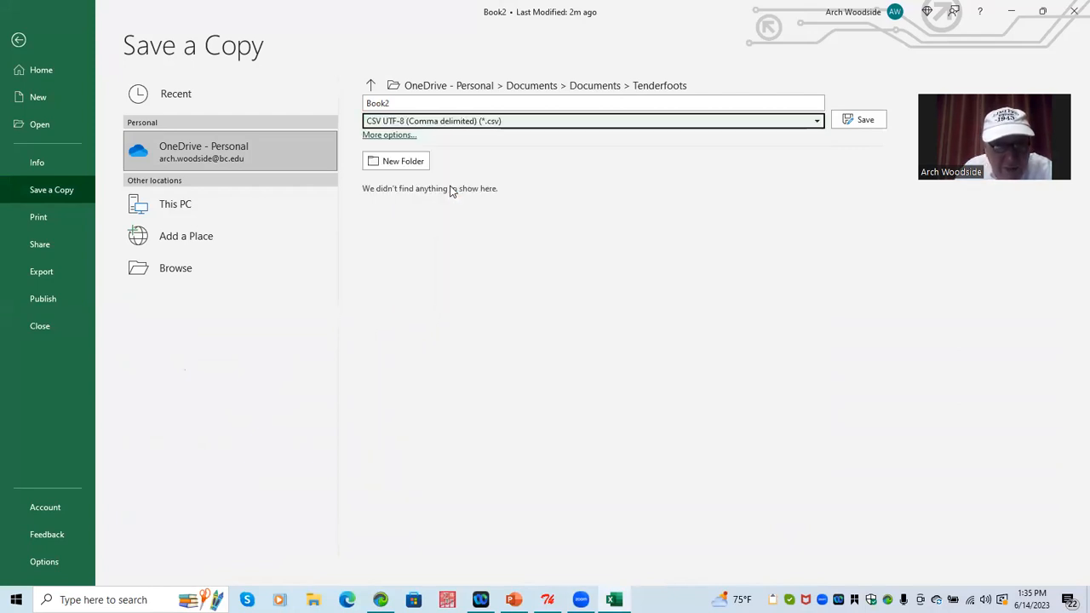
key("shift+Tab")
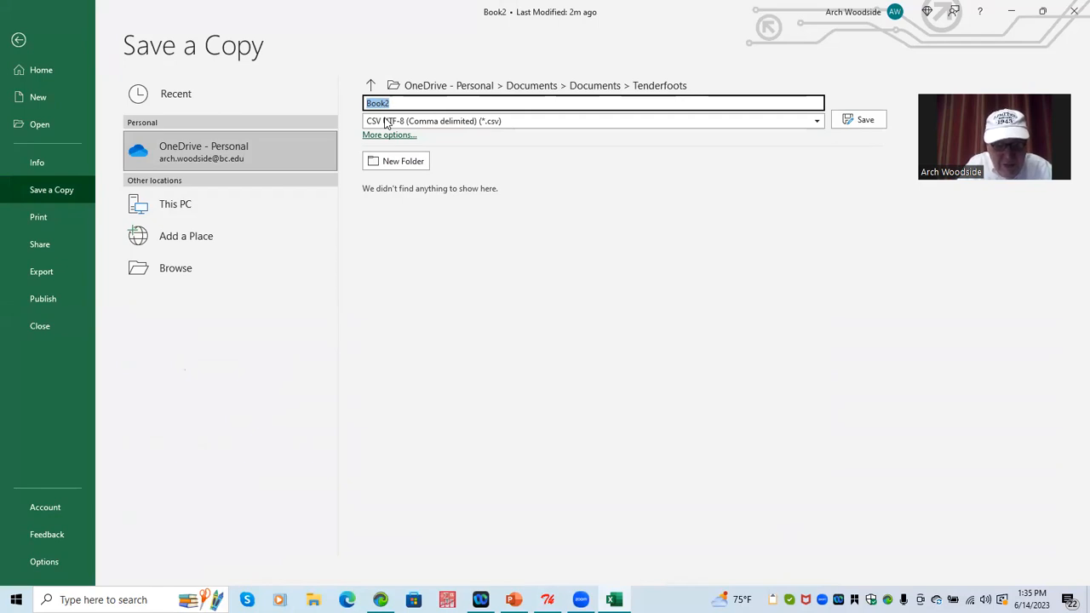
type("reta")
type("il e")
type("xer")
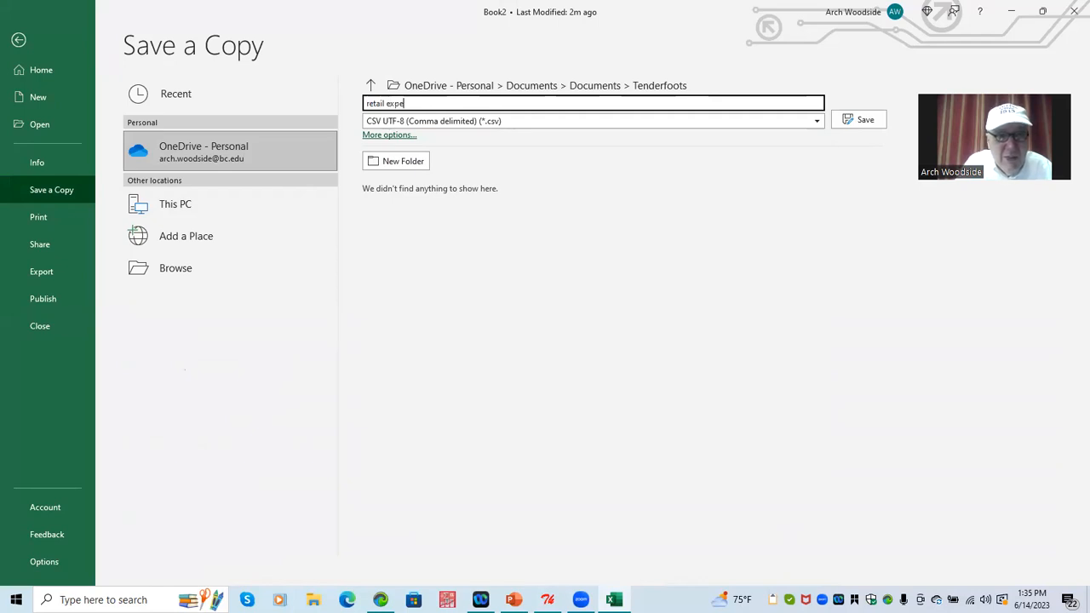
type("rimt")
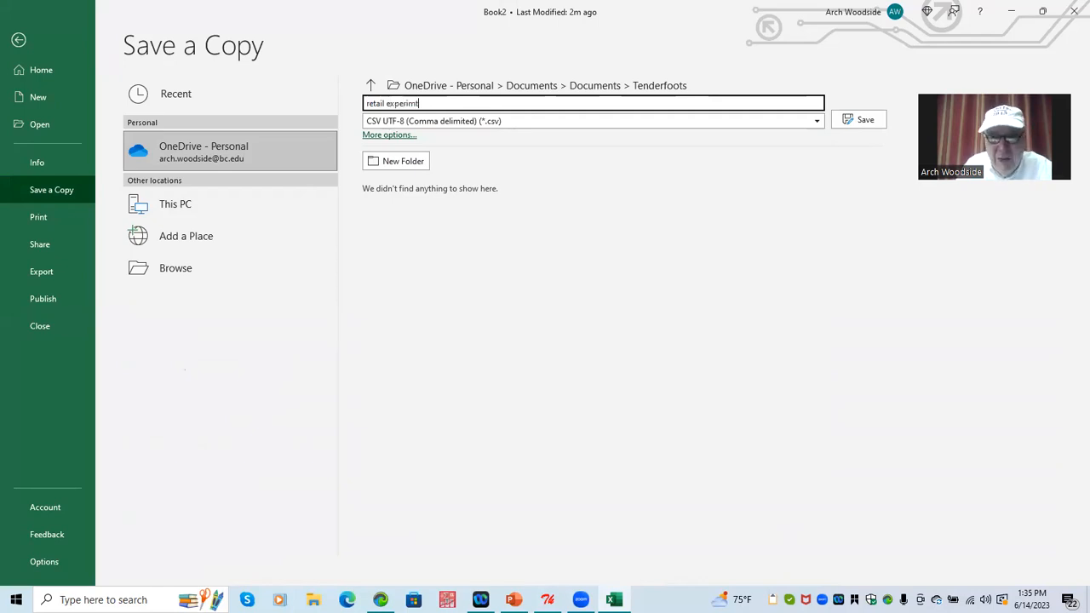
left_click(860, 120)
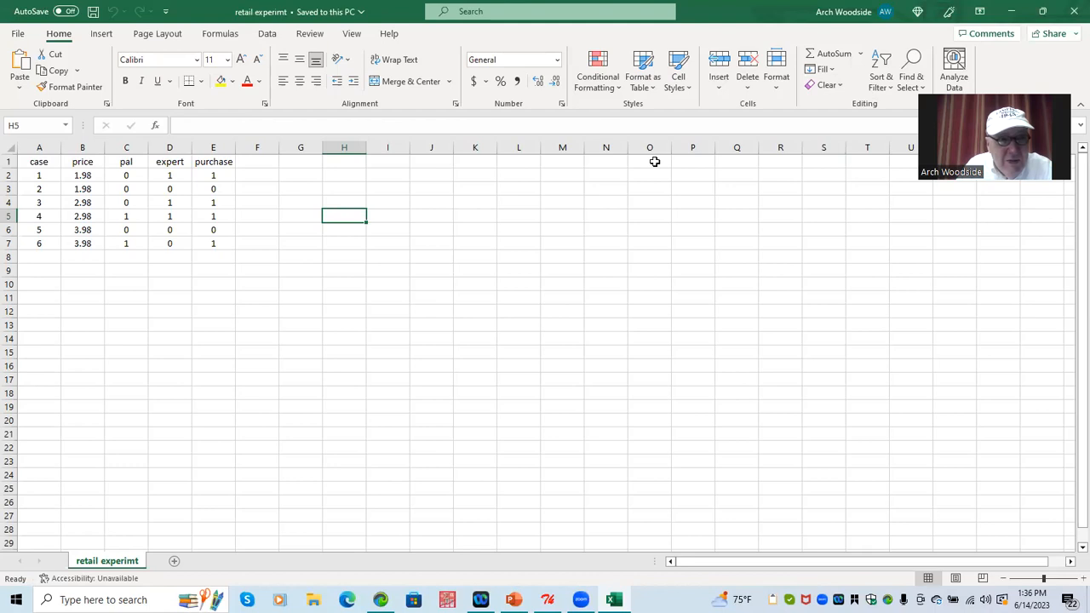
Check the saved CSV file's folder on This PC through Save As and close Excel.
left_click(19, 35)
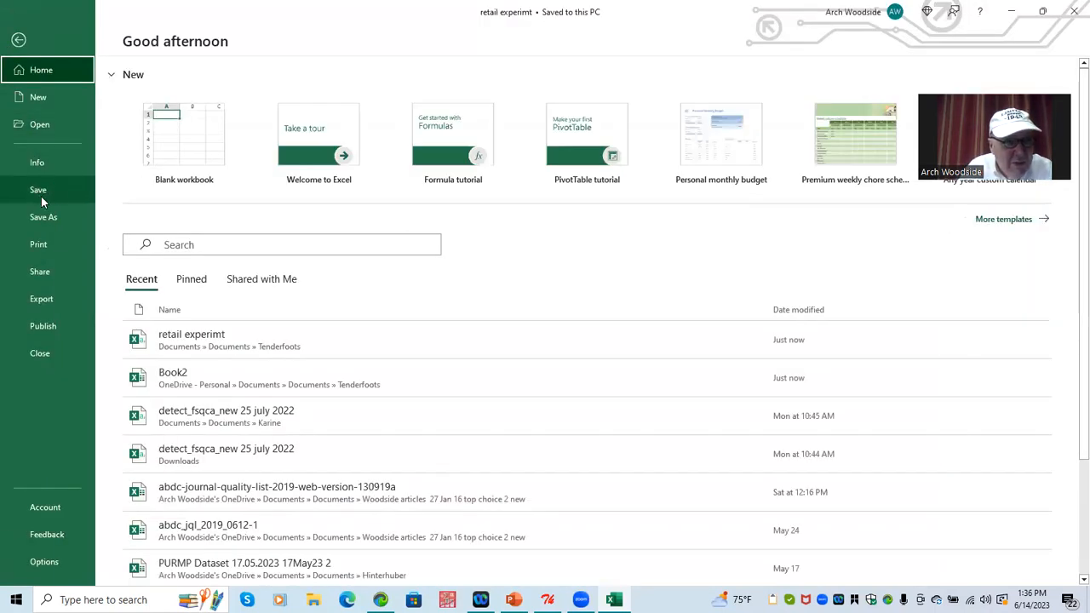
left_click(52, 218)
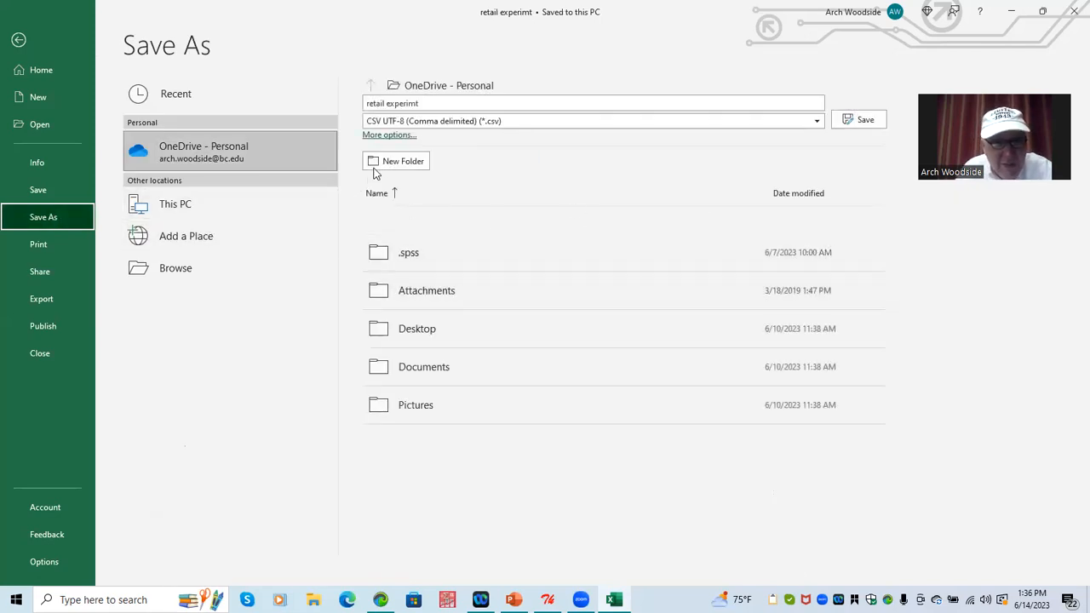
left_click(178, 209)
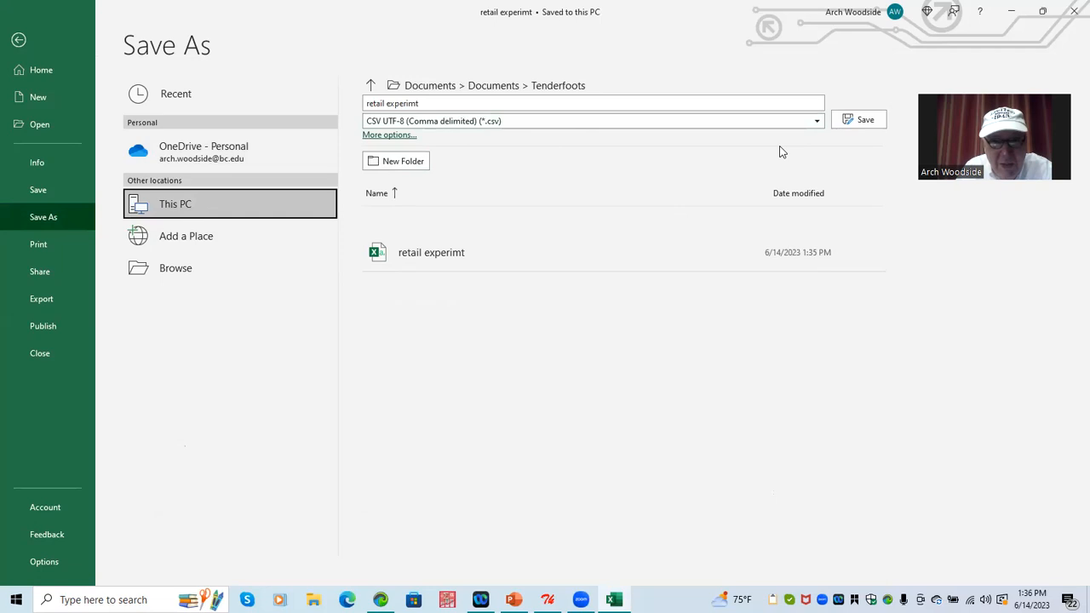
key("Left")
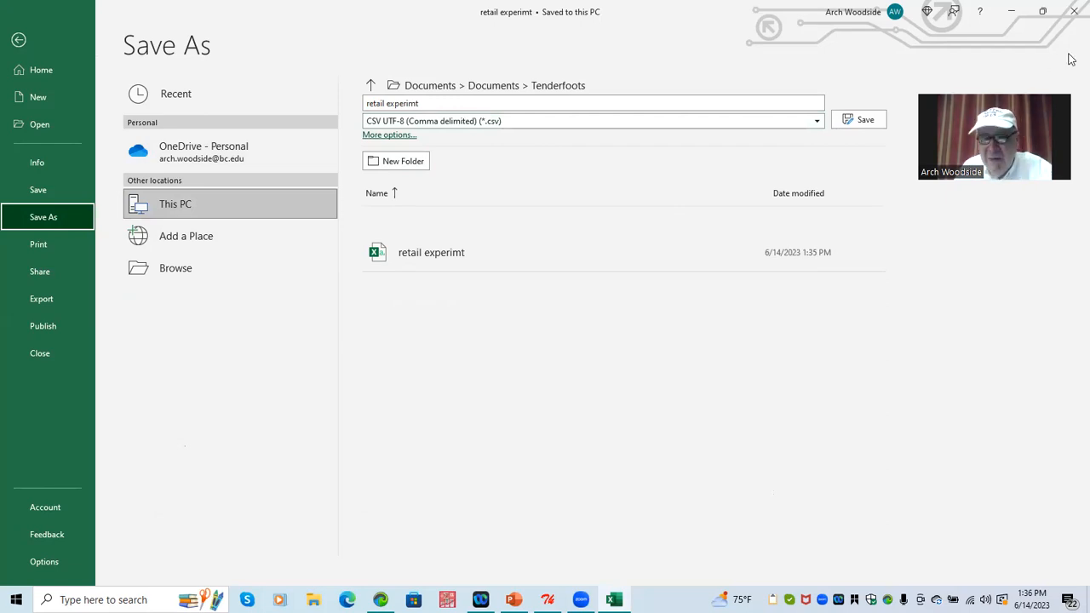
left_click(1073, 12)
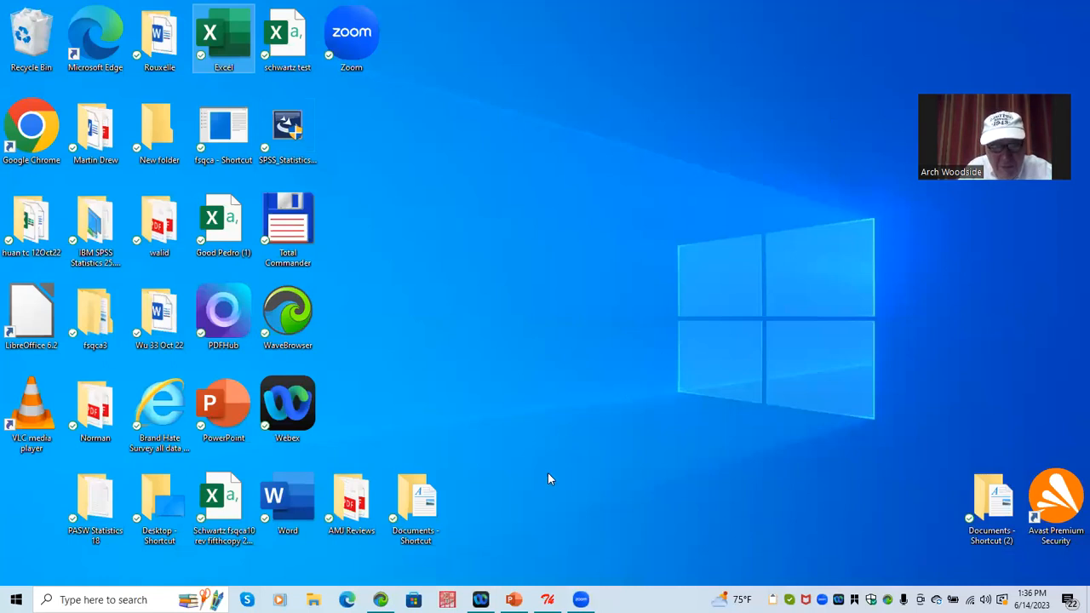
Switch to fs/QCA, restore its main window to a smaller size and move it fully into view.
left_click(547, 600)
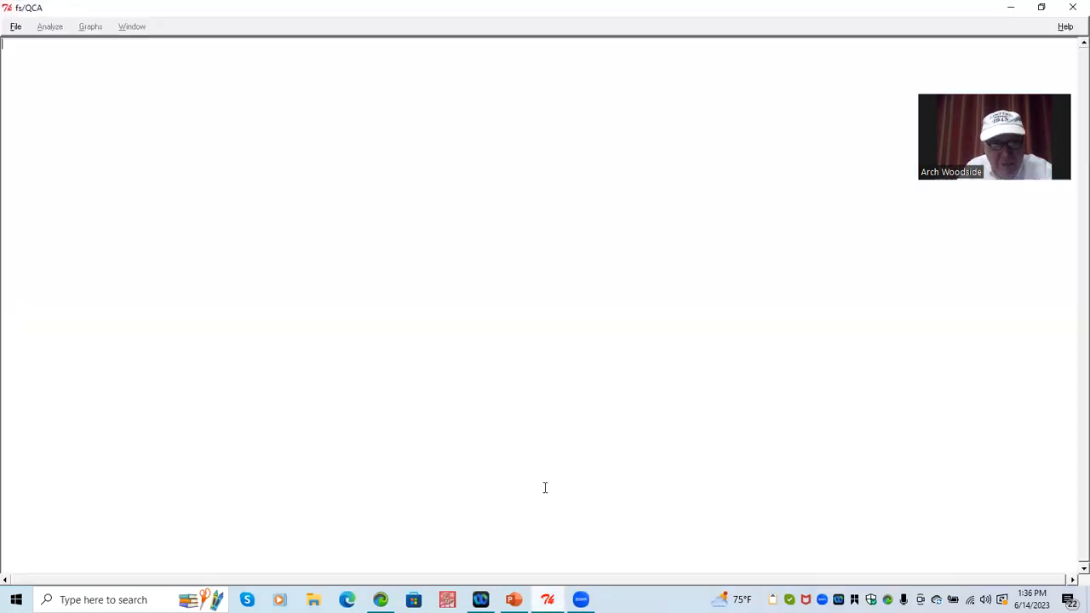
double_click(26, 8)
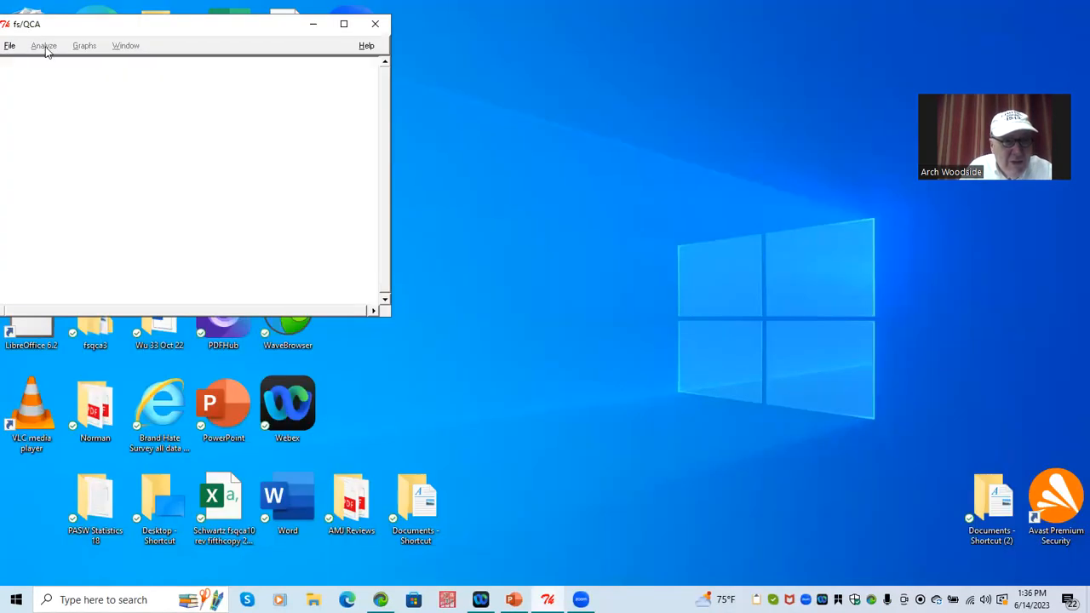
left_click_drag(146, 23, 199, 10)
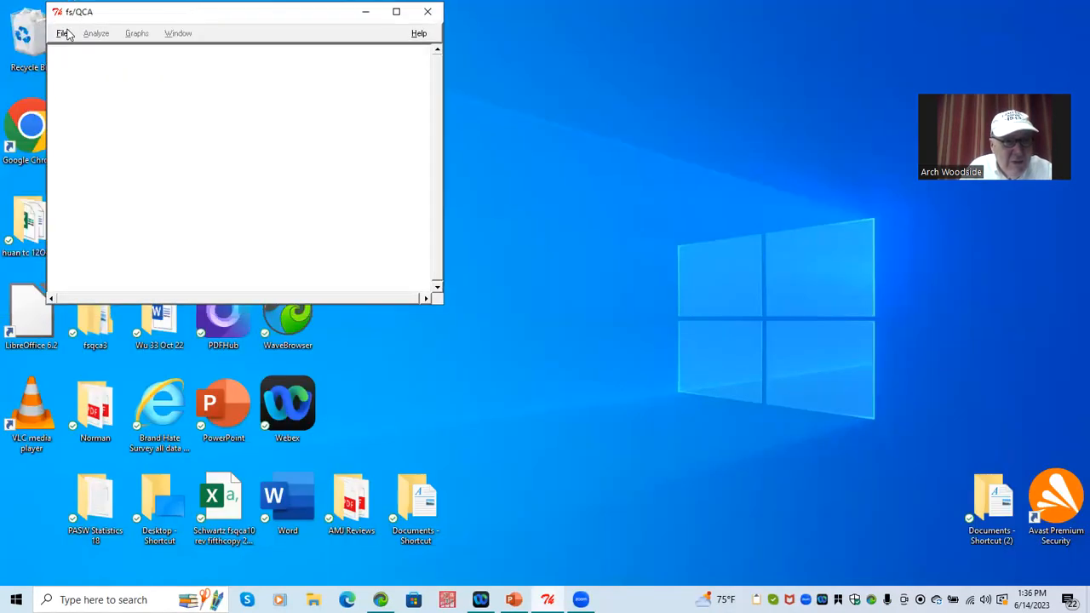
Open the retail experimt data file from the Tenderfoots folder under Documents > Documents and maximize its data sheet.
left_click(64, 33)
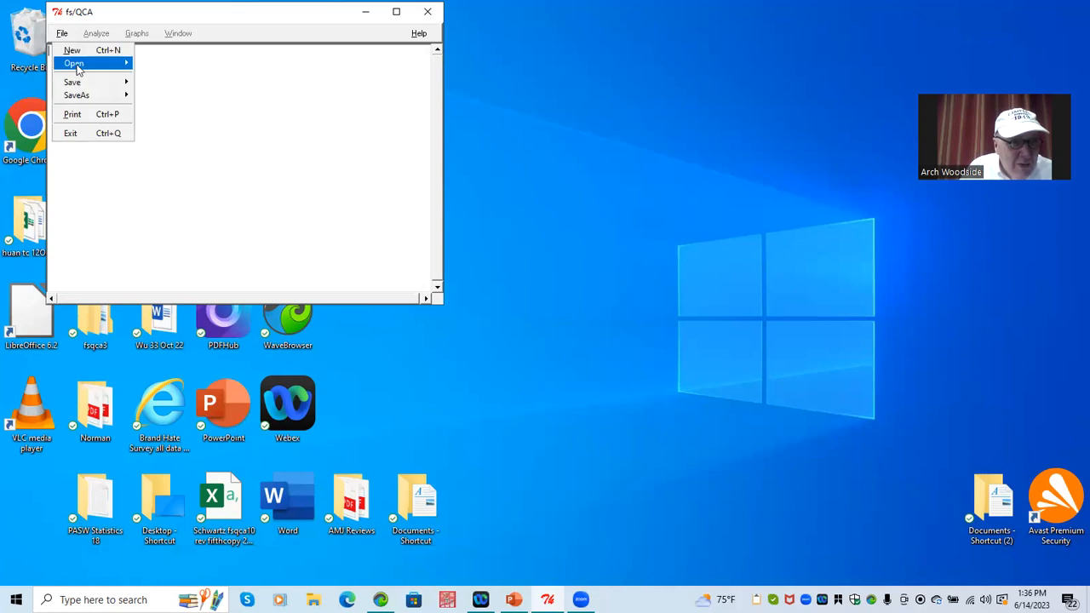
mouse_move(77, 65)
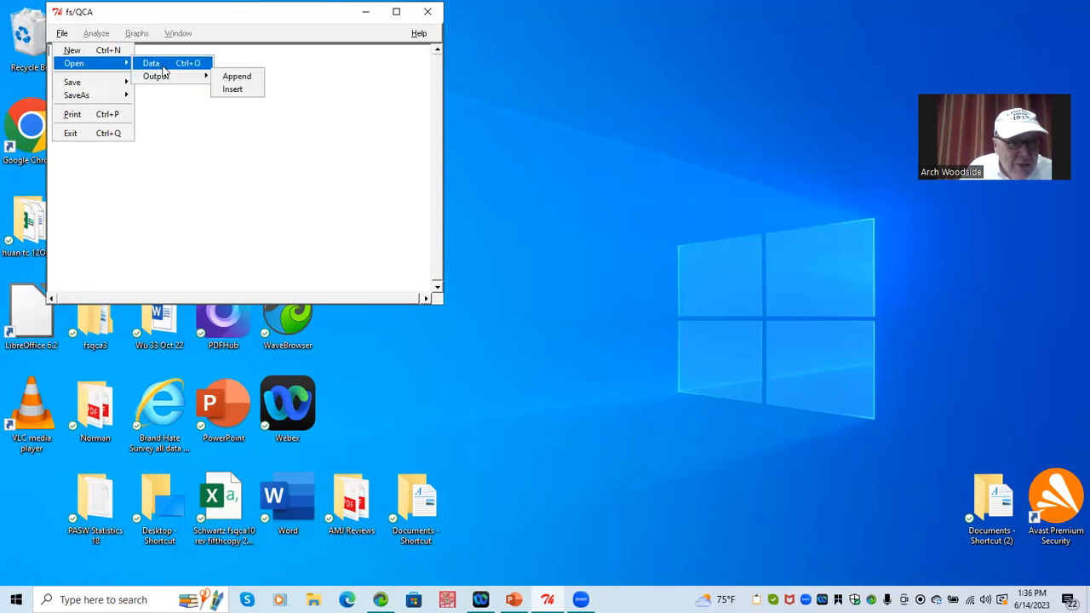
left_click(162, 66)
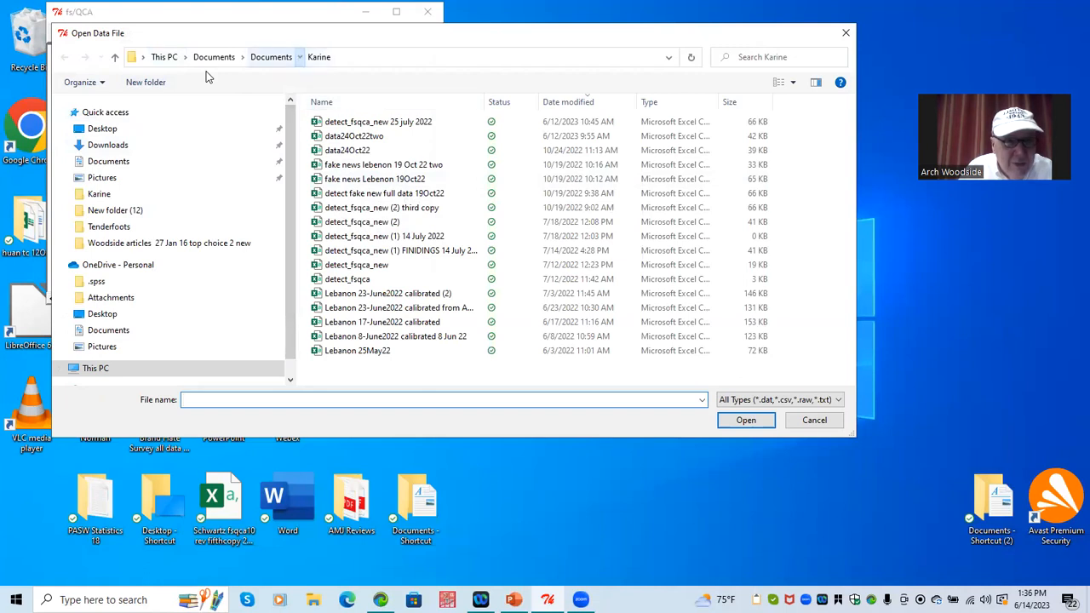
left_click(300, 57)
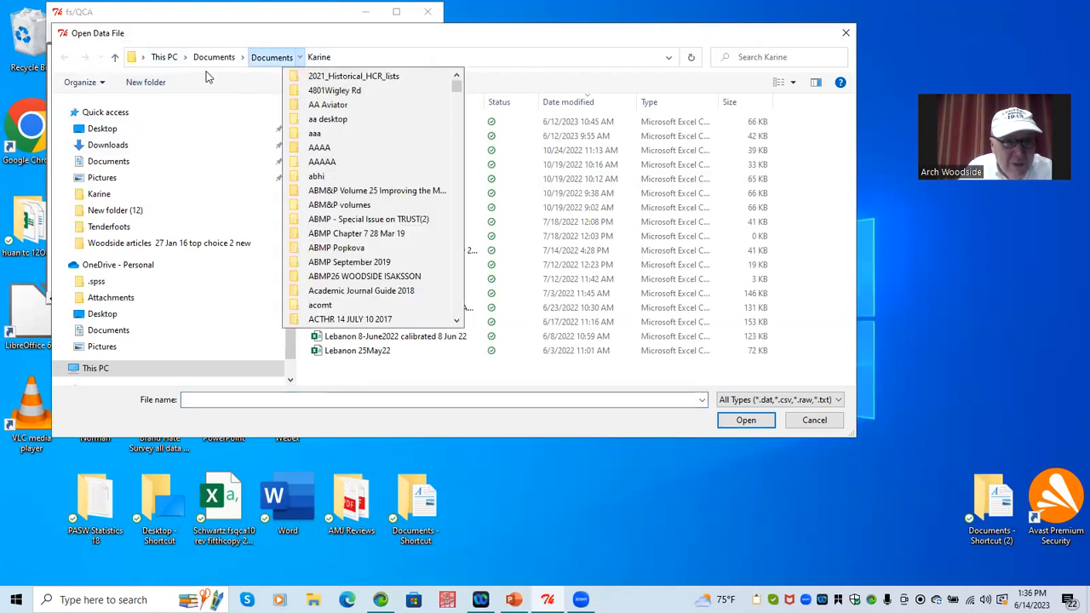
left_click(384, 135)
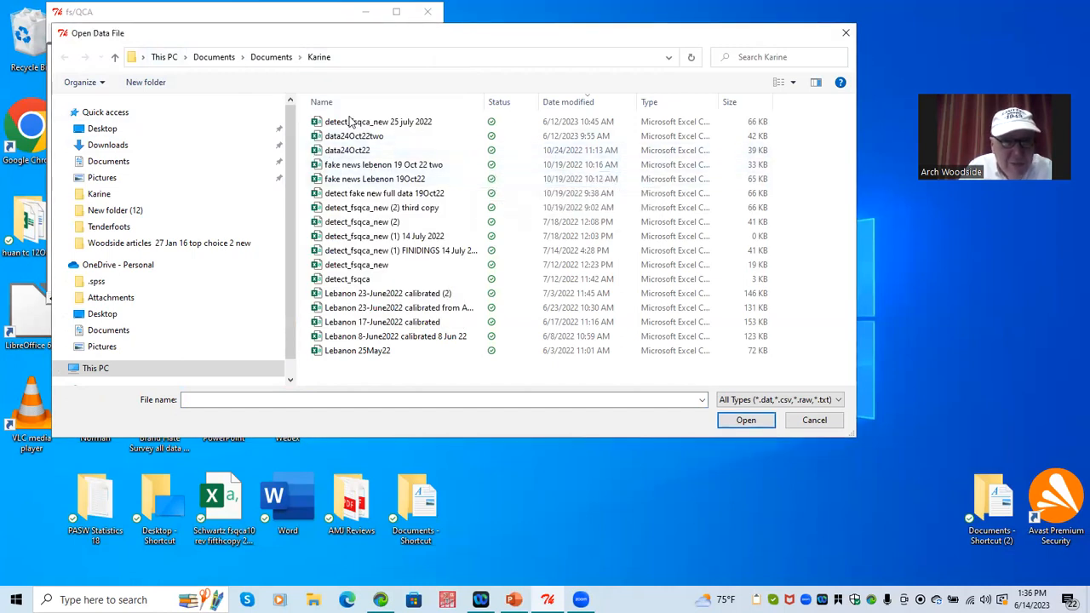
left_click(300, 57)
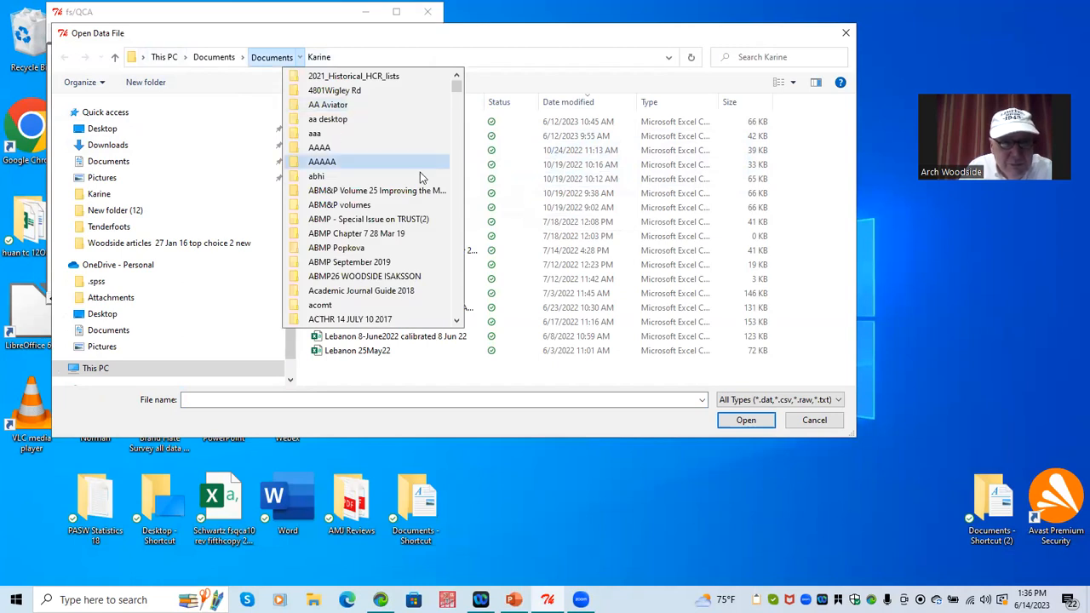
scroll(456, 198, "down", 20)
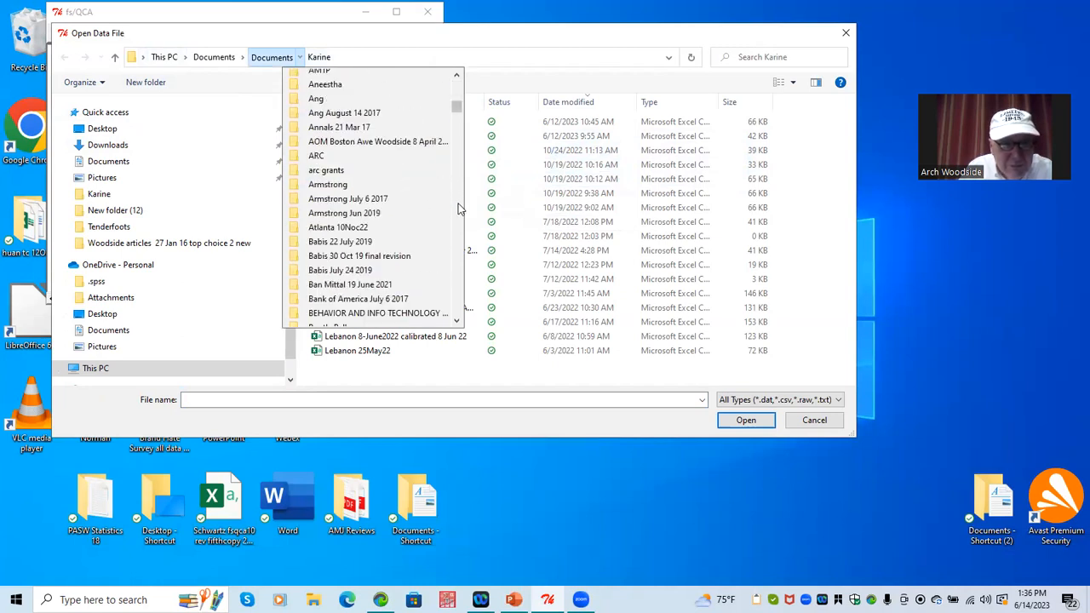
scroll(458, 213, "down", 20)
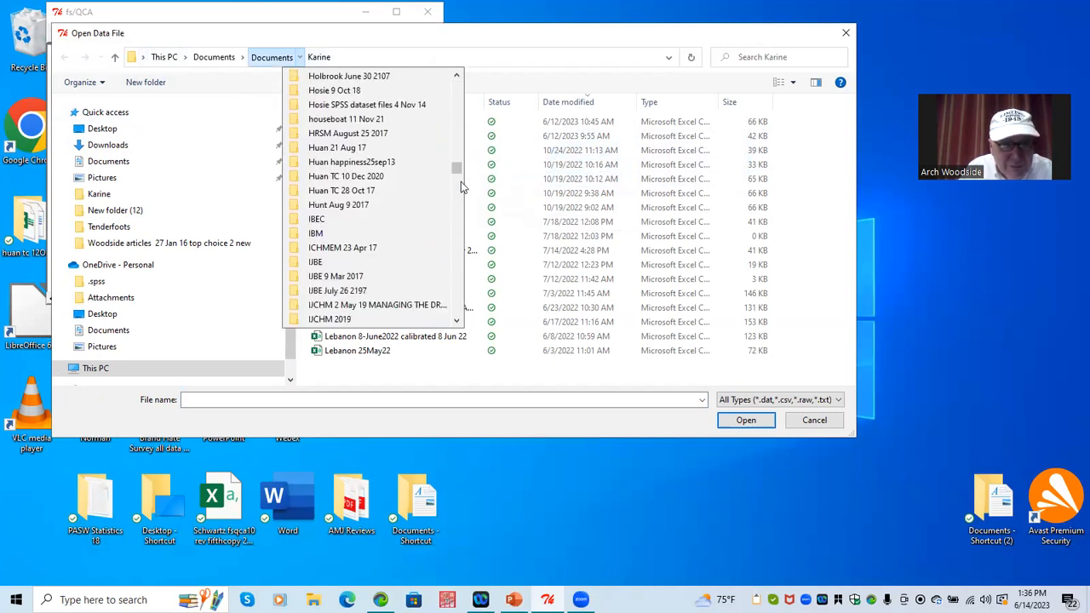
scroll(469, 235, "down", 20)
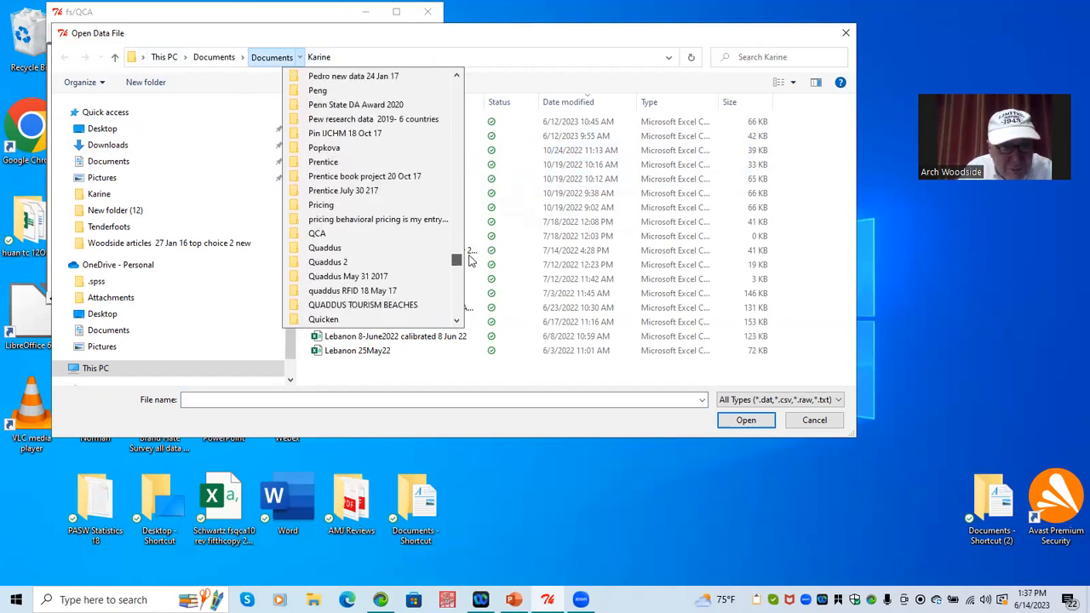
scroll(426, 256, "up", 5)
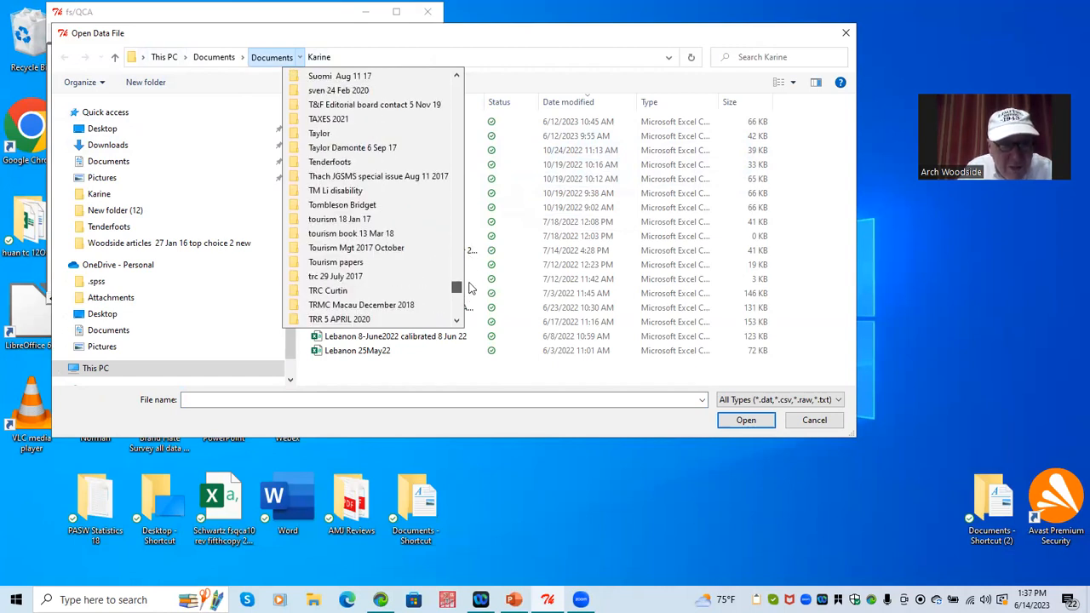
left_click(334, 163)
left_click(345, 128)
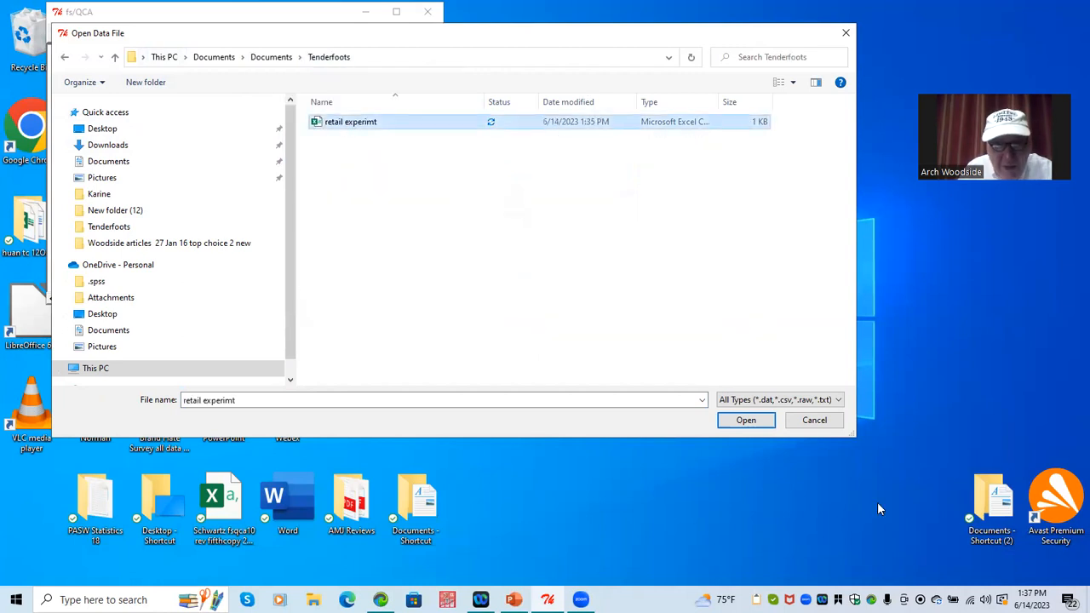
left_click(747, 421)
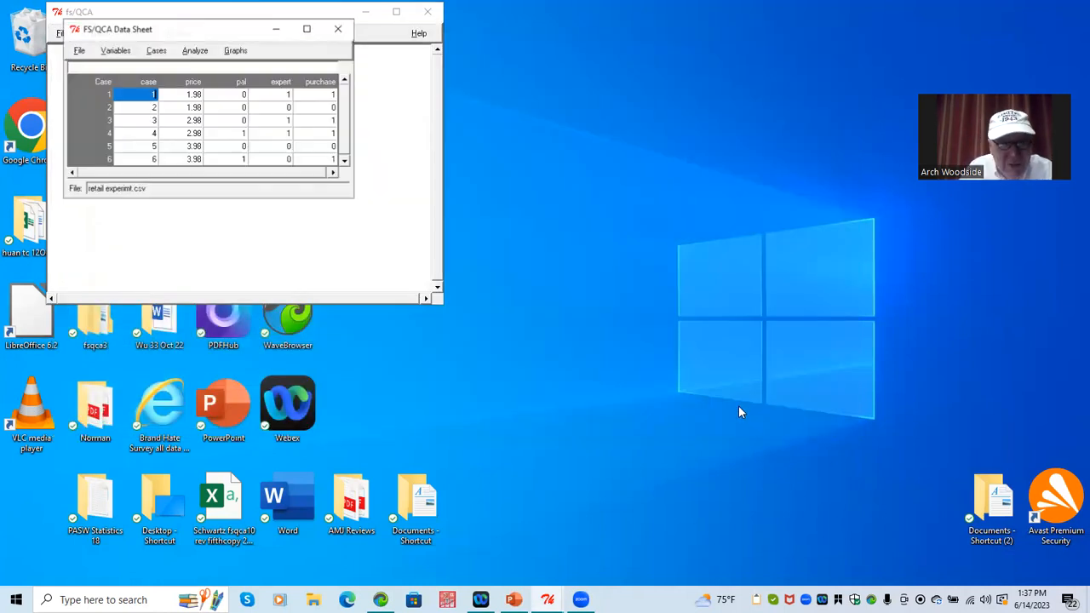
left_click(306, 28)
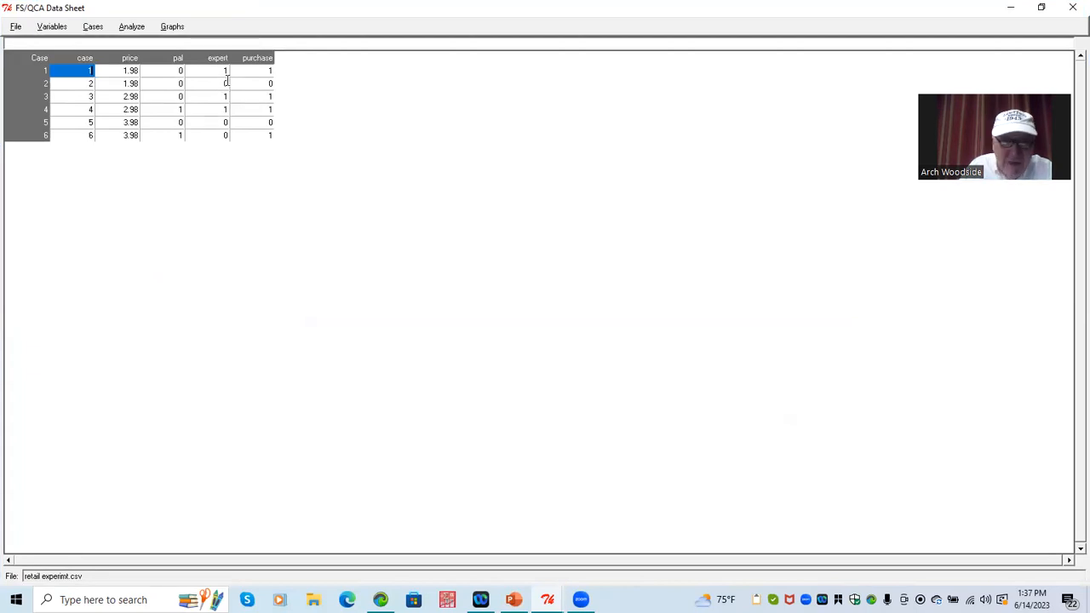
Open the Compute Variable dialog for the retail experiment data sheet.
left_click(52, 28)
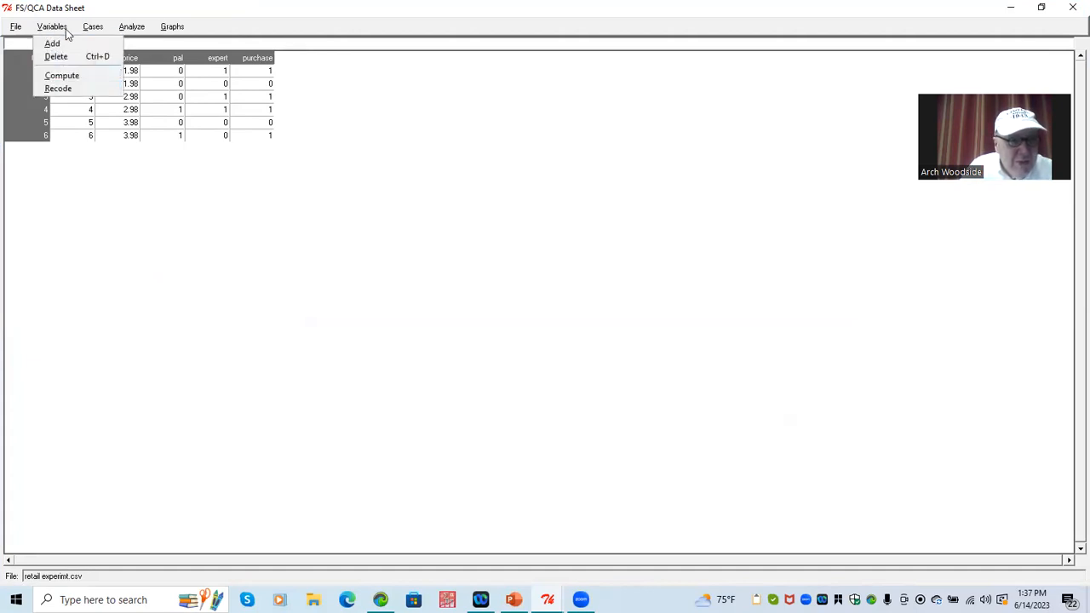
left_click(68, 76)
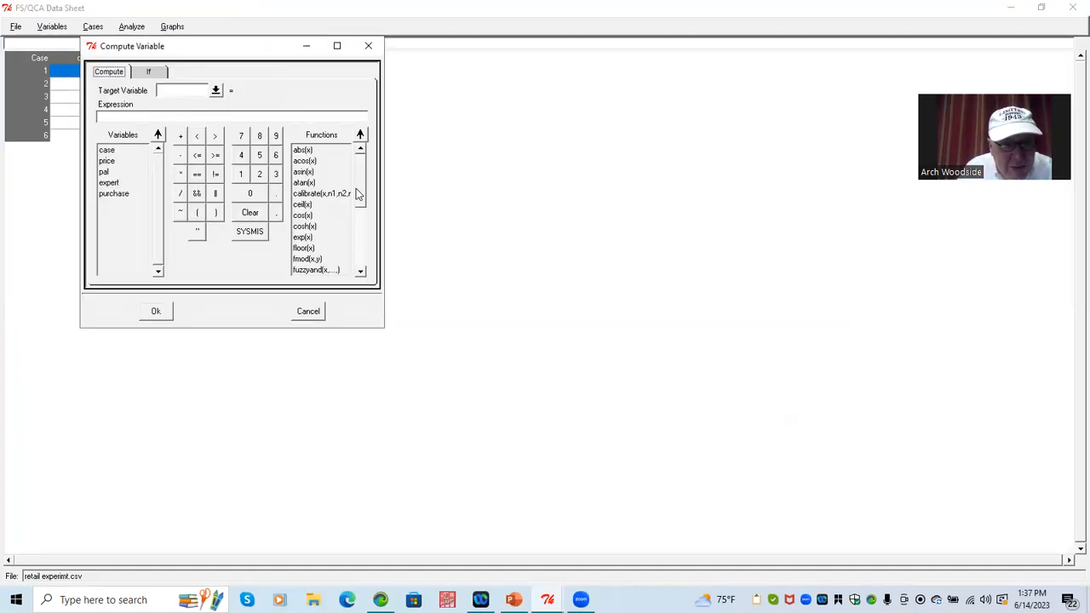
left_click(327, 195)
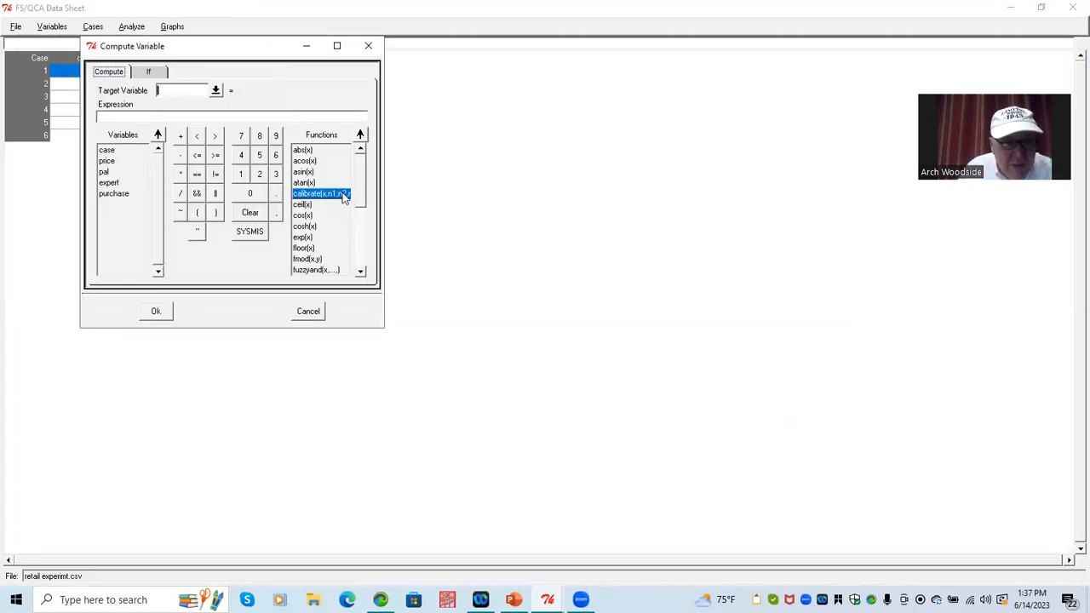
left_click(361, 136)
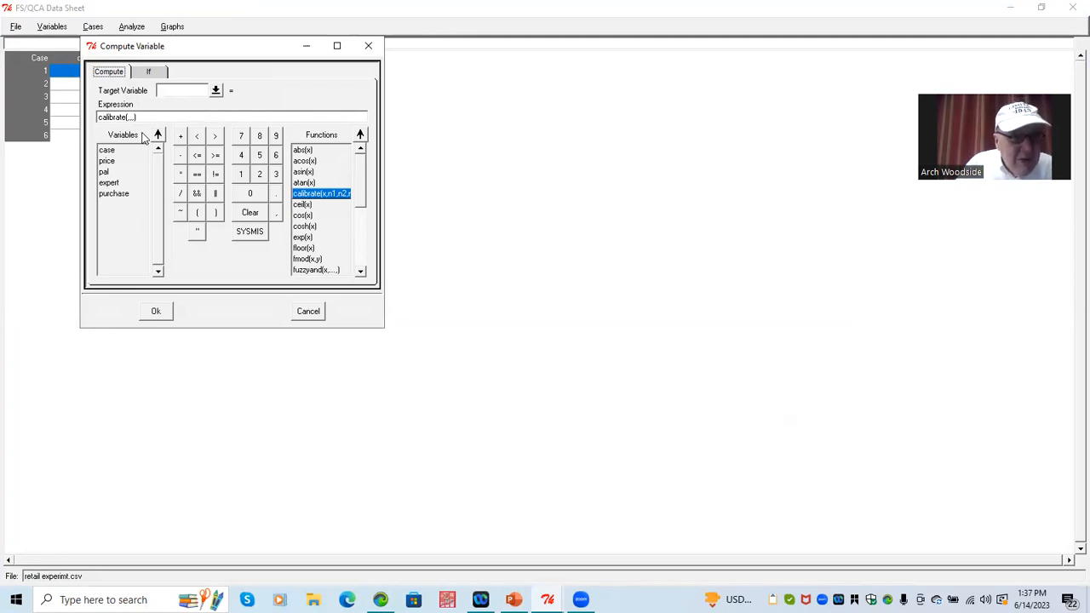
left_click(106, 161)
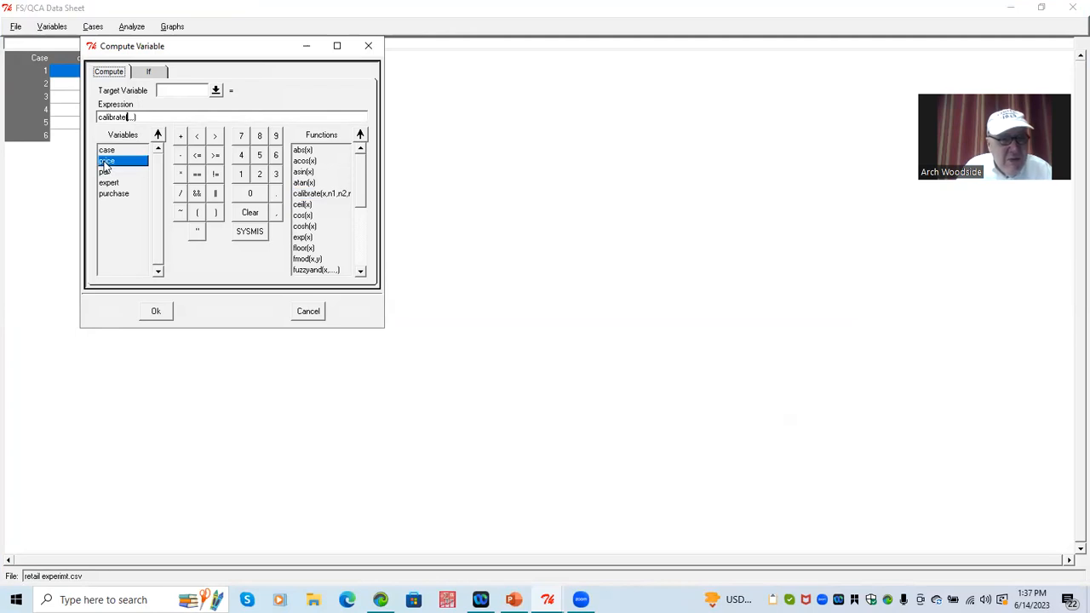
left_click(157, 134)
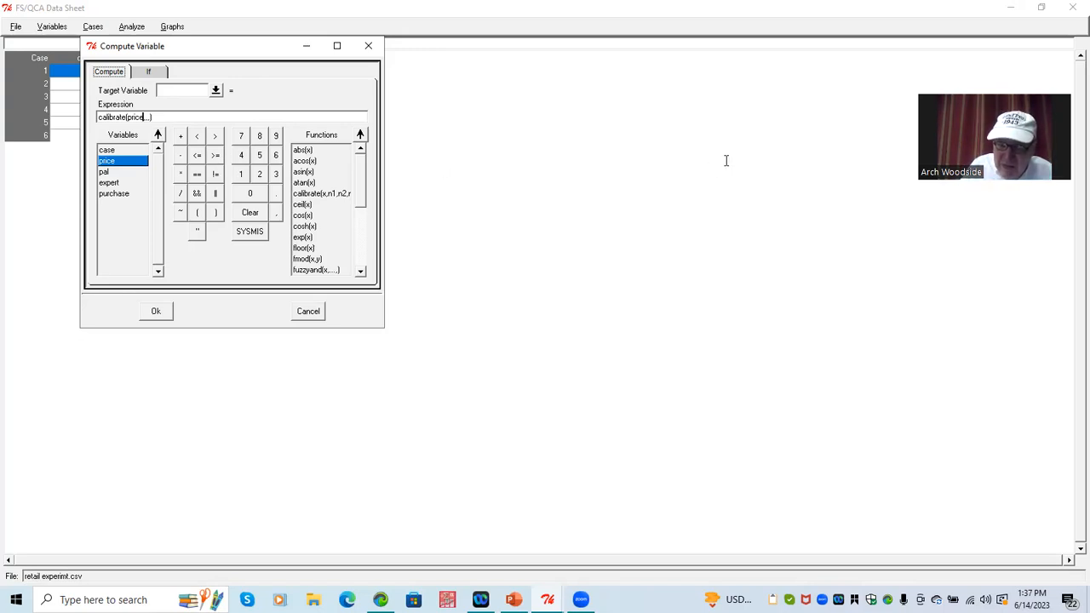
type("1.9")
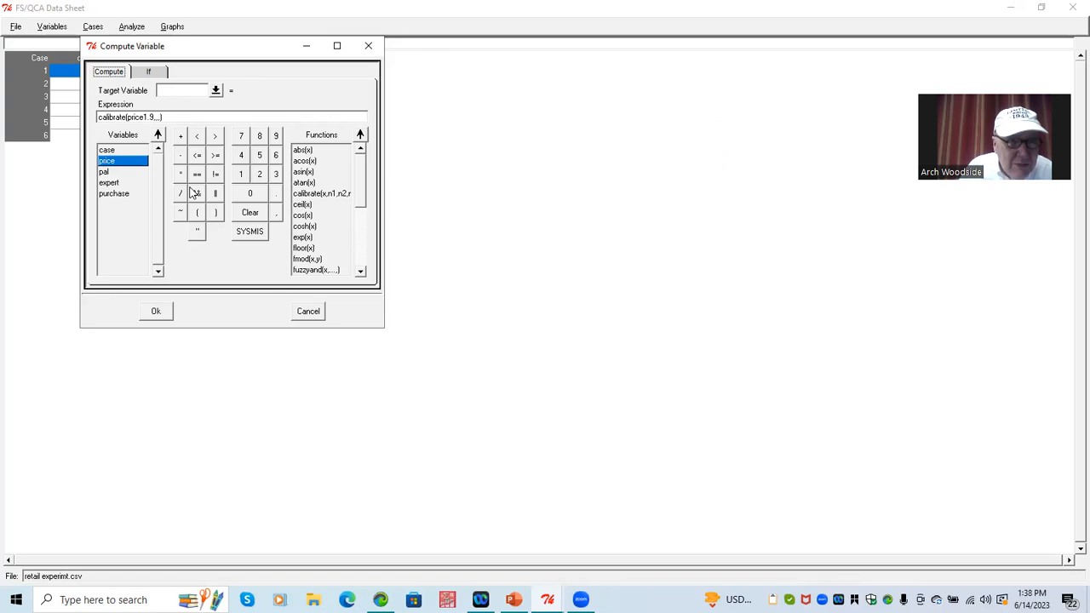
left_click_drag(162, 116, 59, 119)
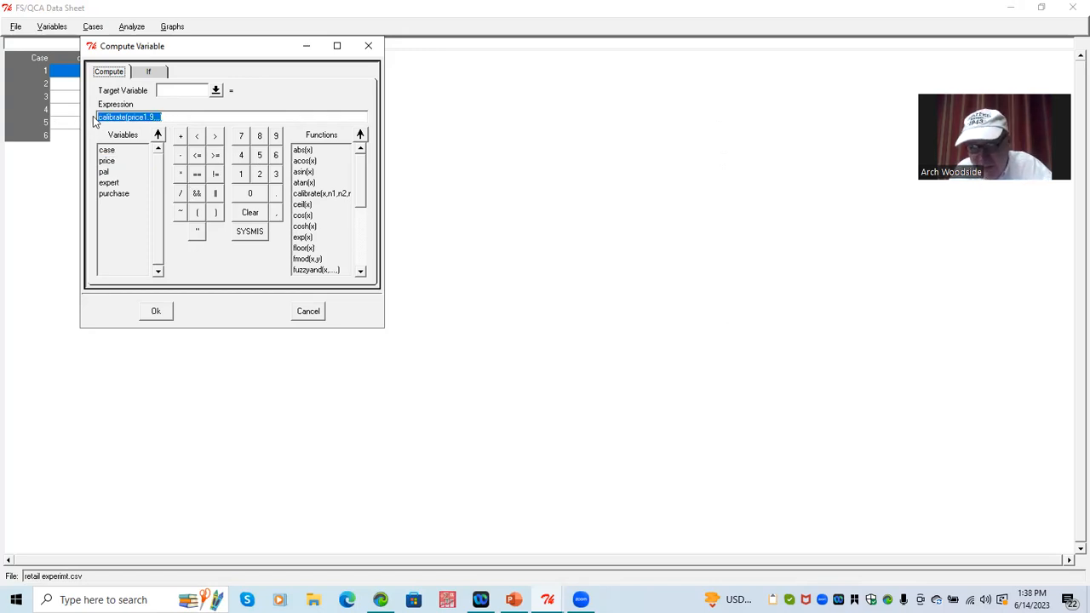
key("Delete")
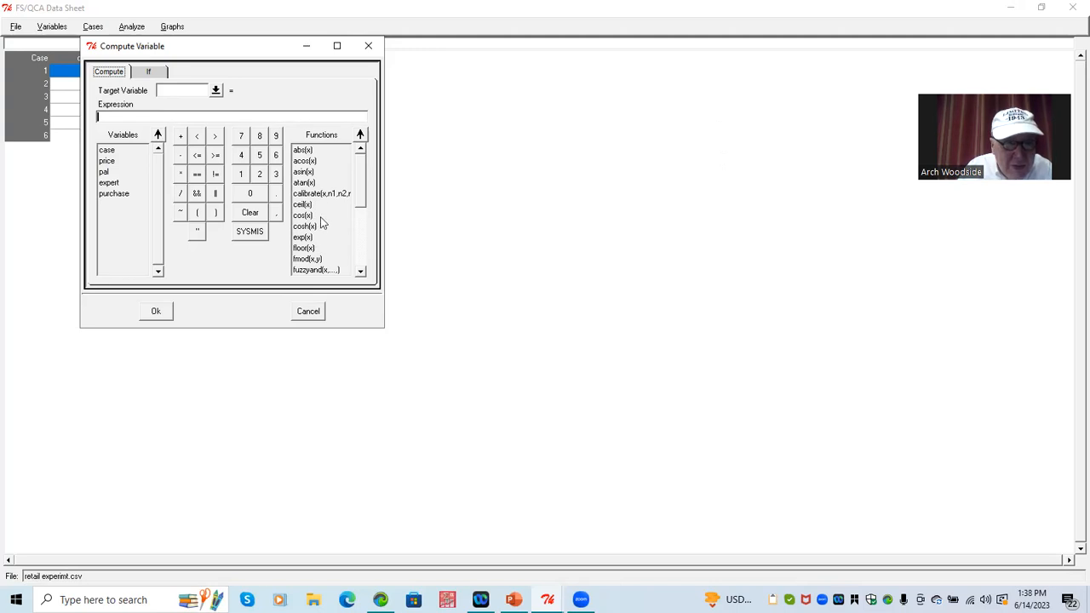
Build the expression calibrate(price,3.98,2.98,1.98) from the calibrate function and the price variable.
left_click(317, 194)
left_click(360, 134)
left_click(130, 117)
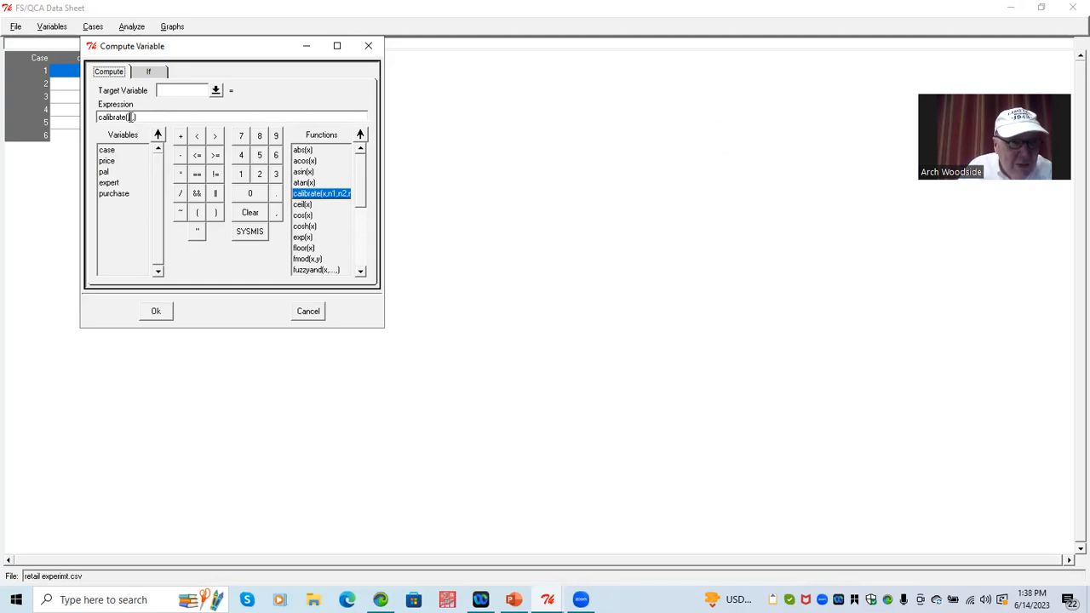
left_click(115, 161)
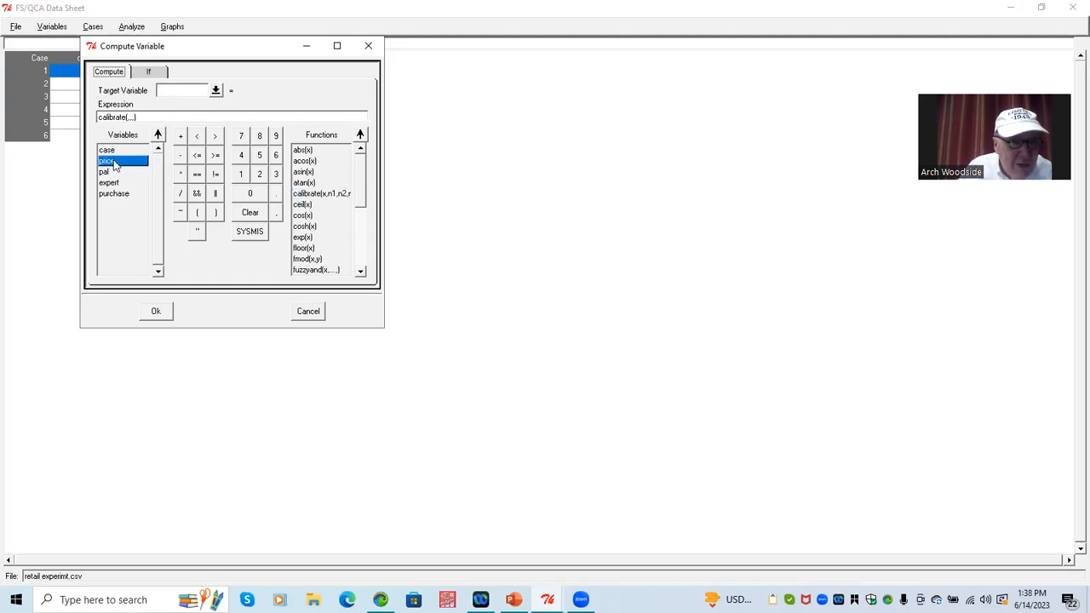
left_click(158, 135)
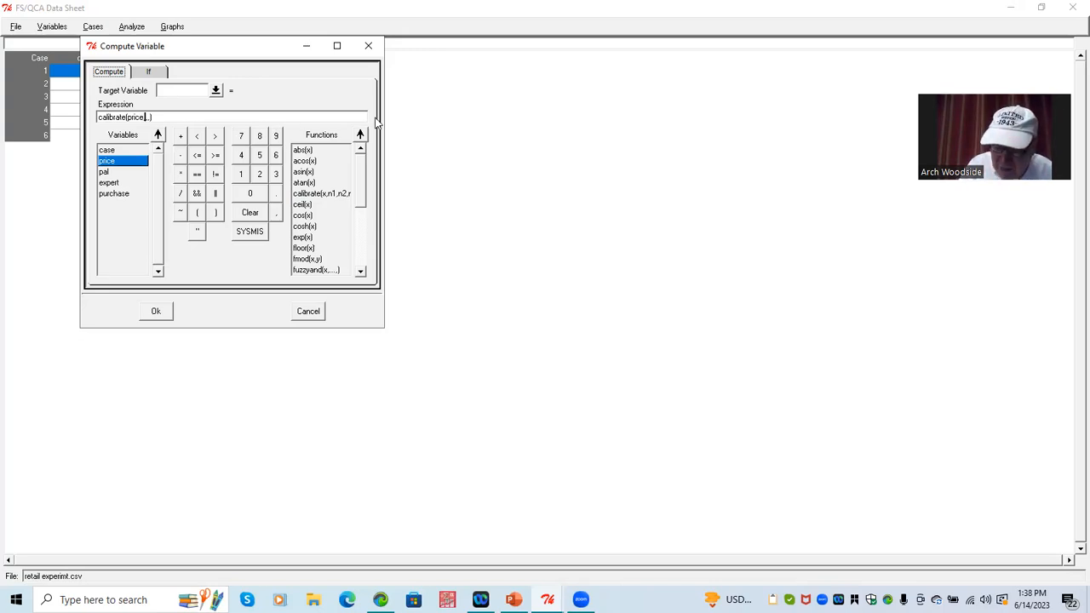
type("3")
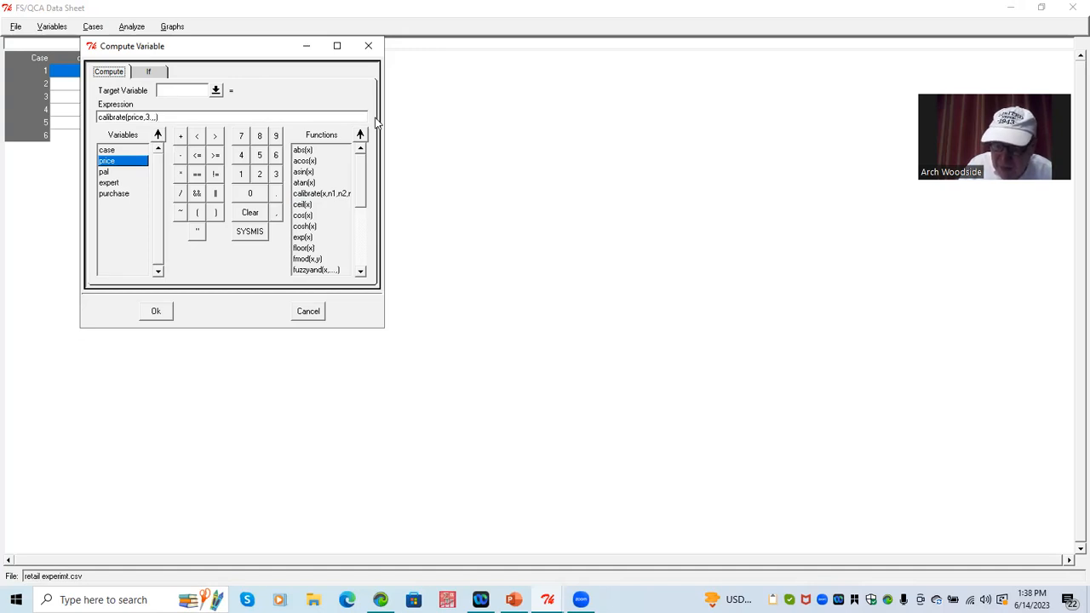
type(".98")
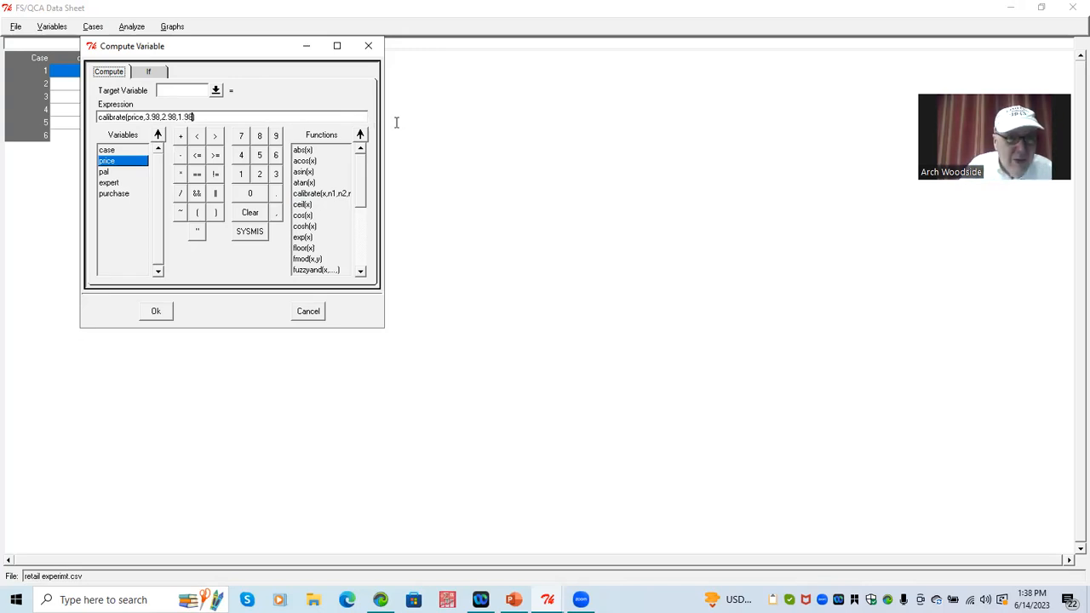
type("8")
Name the target variable pricec and compute it.
left_click(160, 91)
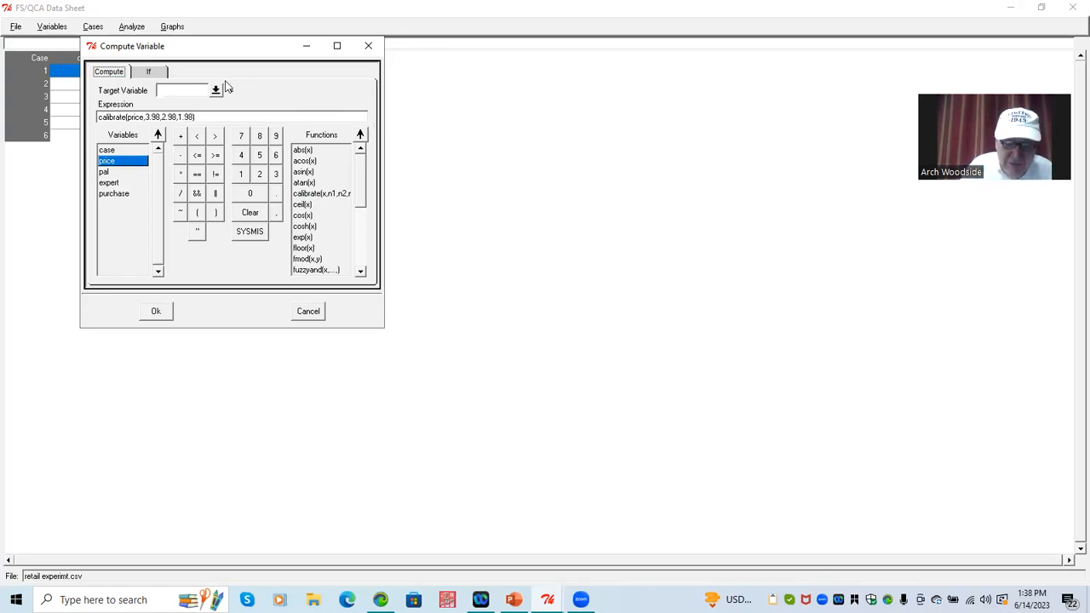
type("cp")
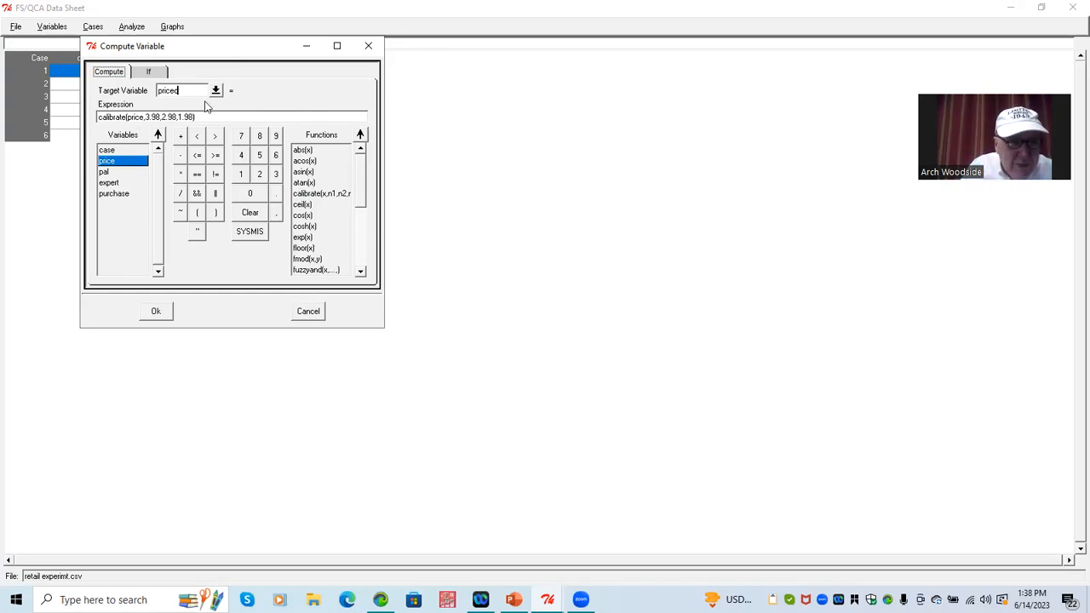
left_click(160, 312)
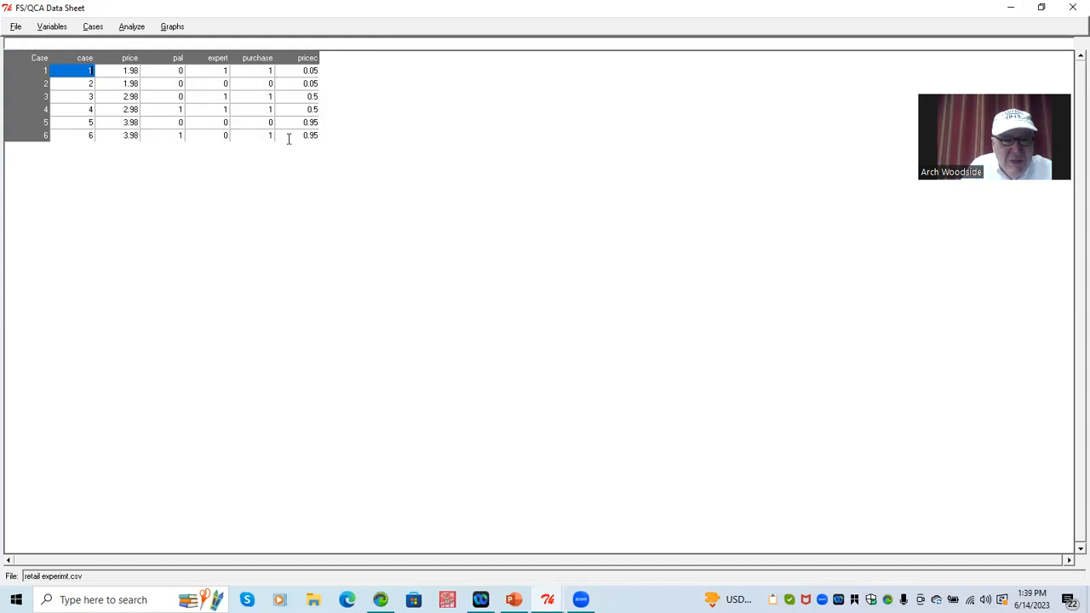
Reopen the Compute Variable dialog and replace the expression with calibrate(price,3.50,2.98,2.25).
left_click(51, 26)
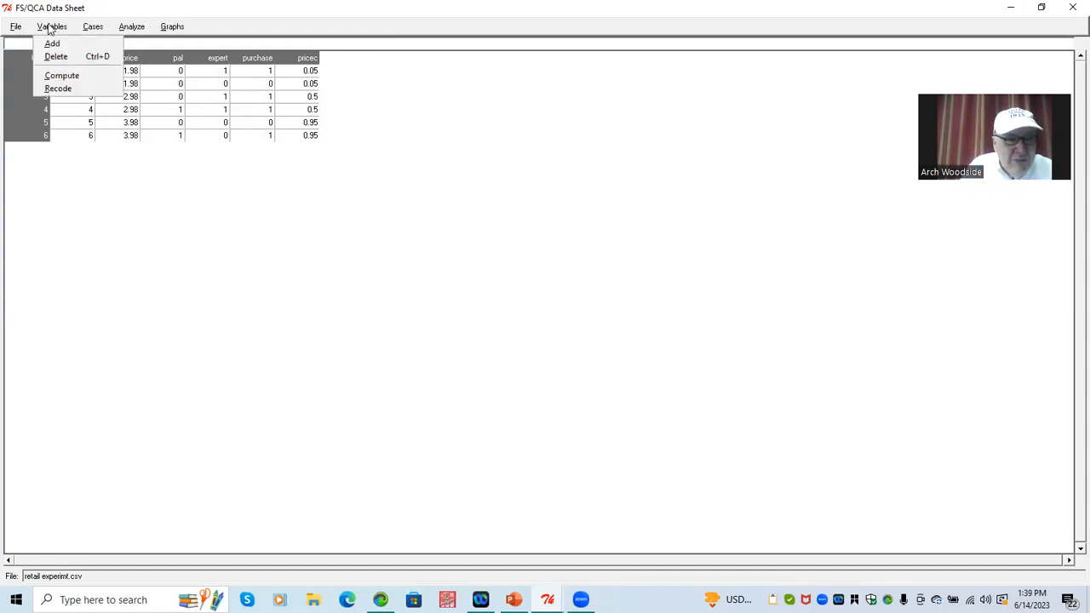
left_click(66, 80)
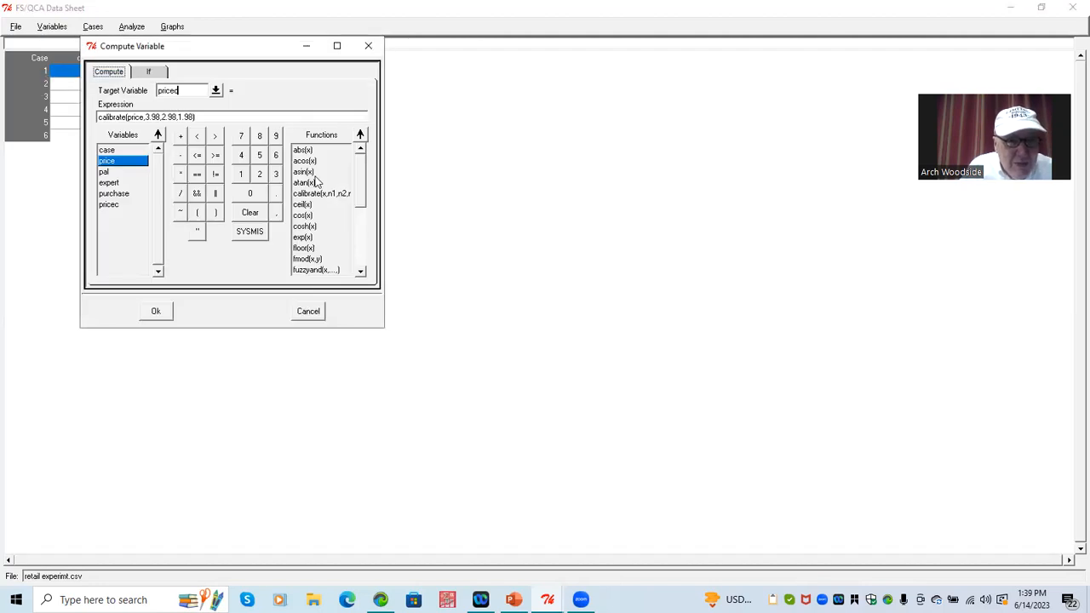
triple_click(219, 117)
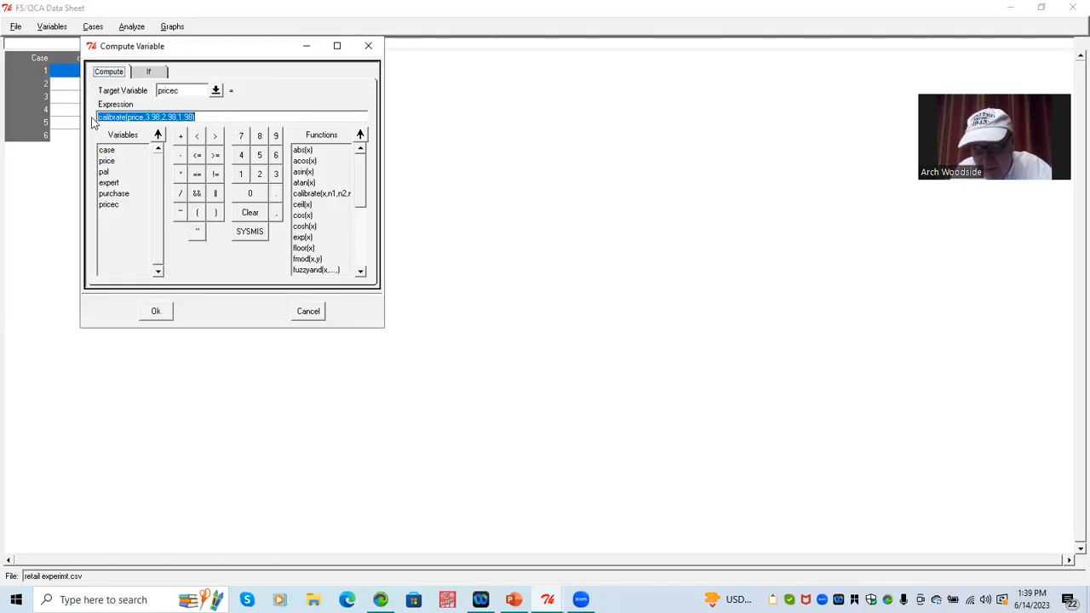
key("Delete")
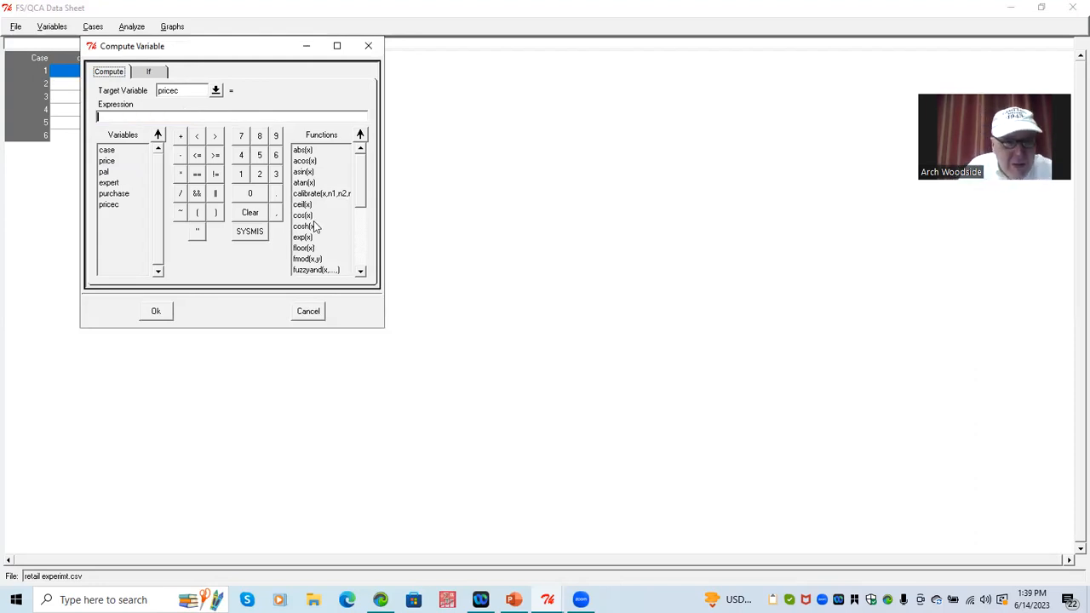
left_click(314, 194)
left_click(359, 136)
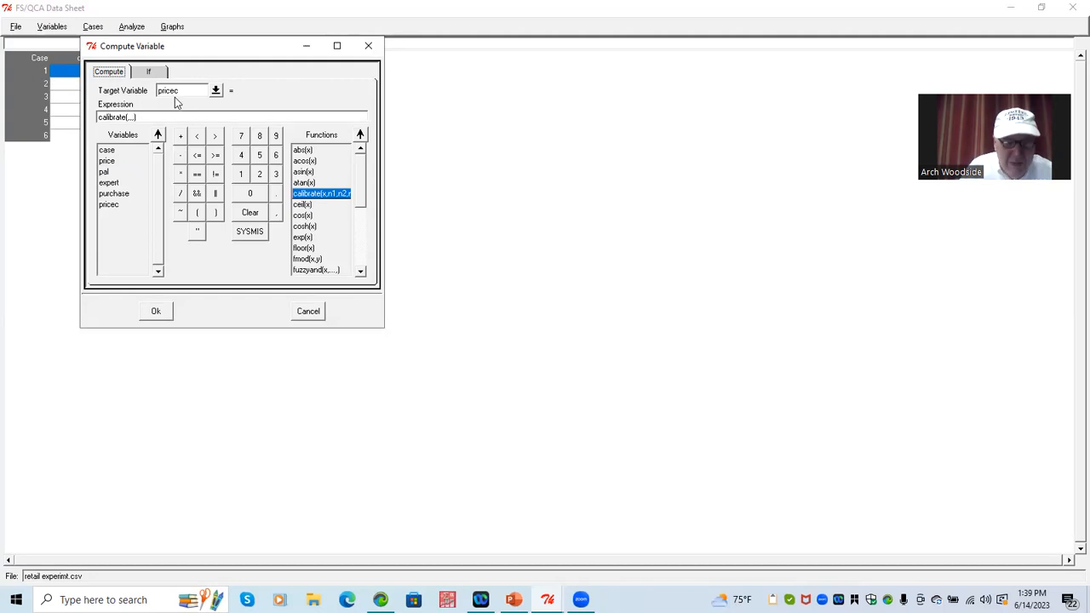
type("pruc")
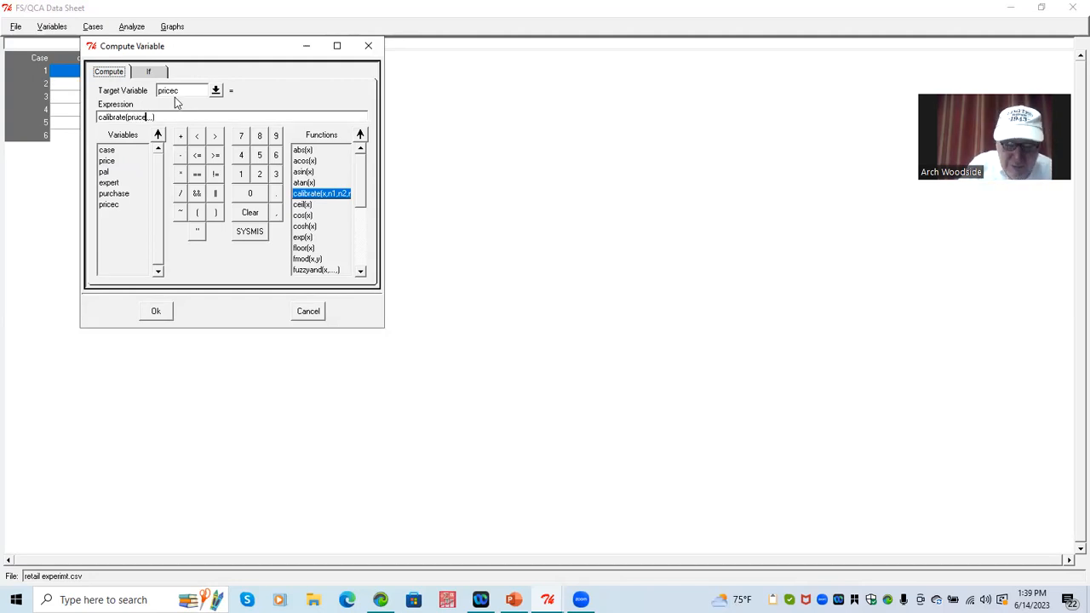
key("BackSpace")
key("BackSpace")
key("BackSpace")
type("rice")
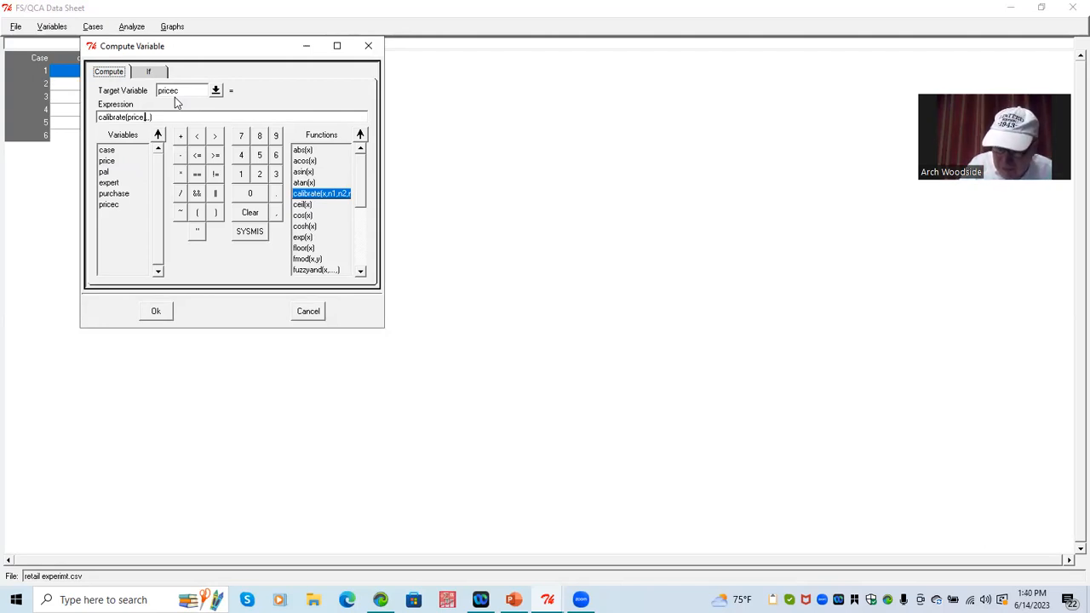
type("0")
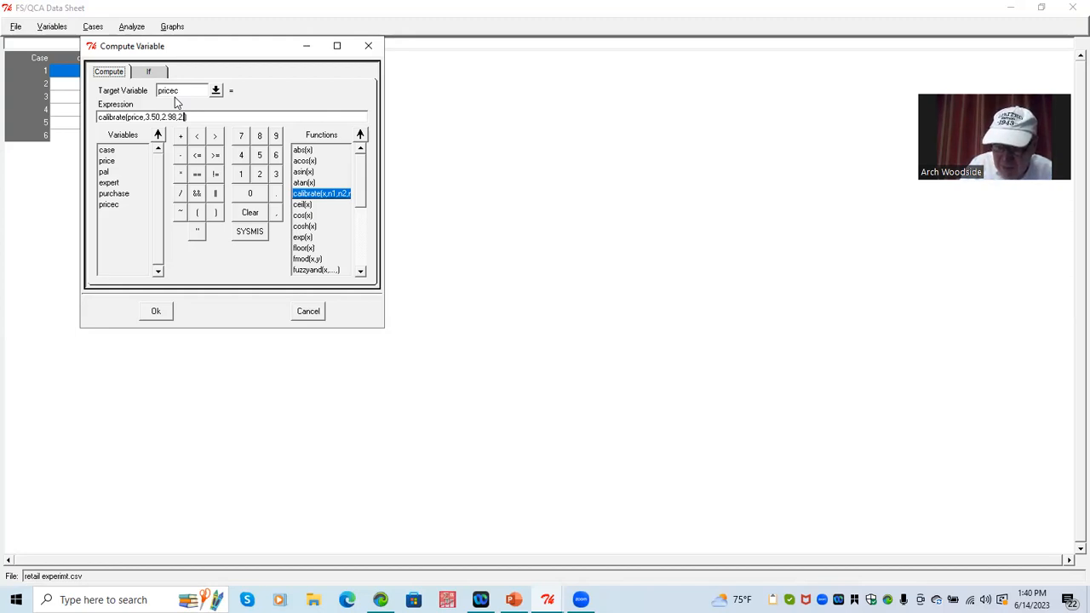
Compute the recalibrated price into a target variable named priceccc and save the data file.
left_click(185, 91)
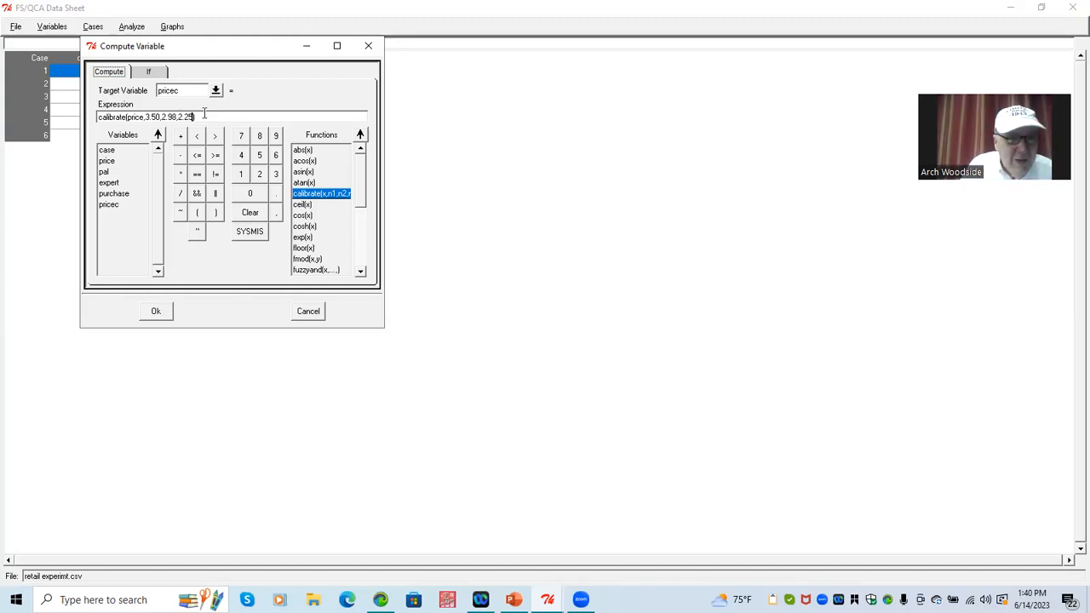
key("BackSpace")
type("dcc")
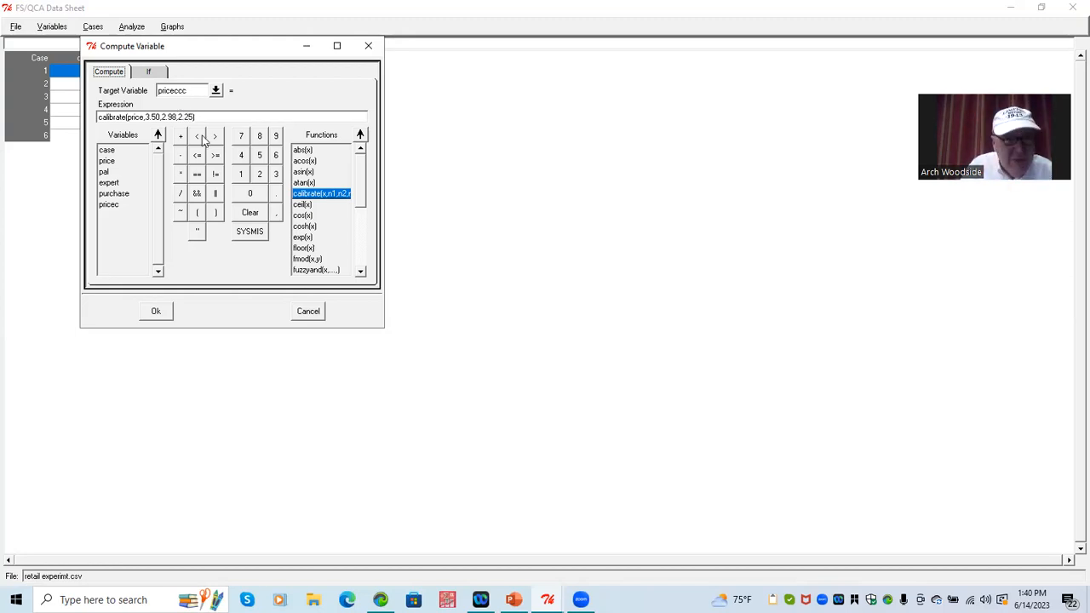
left_click(156, 311)
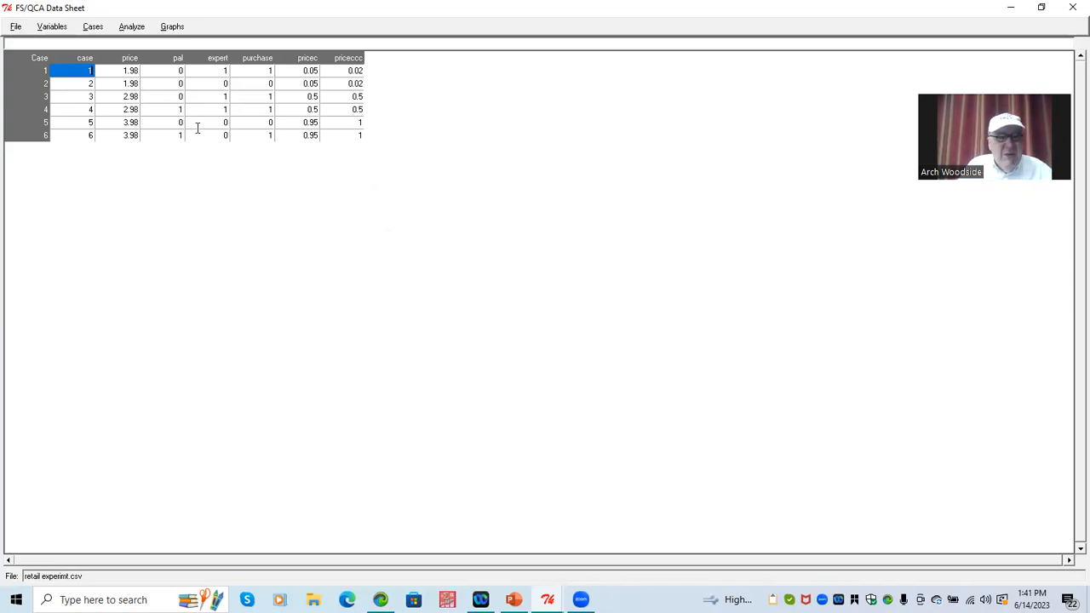
left_click(17, 27)
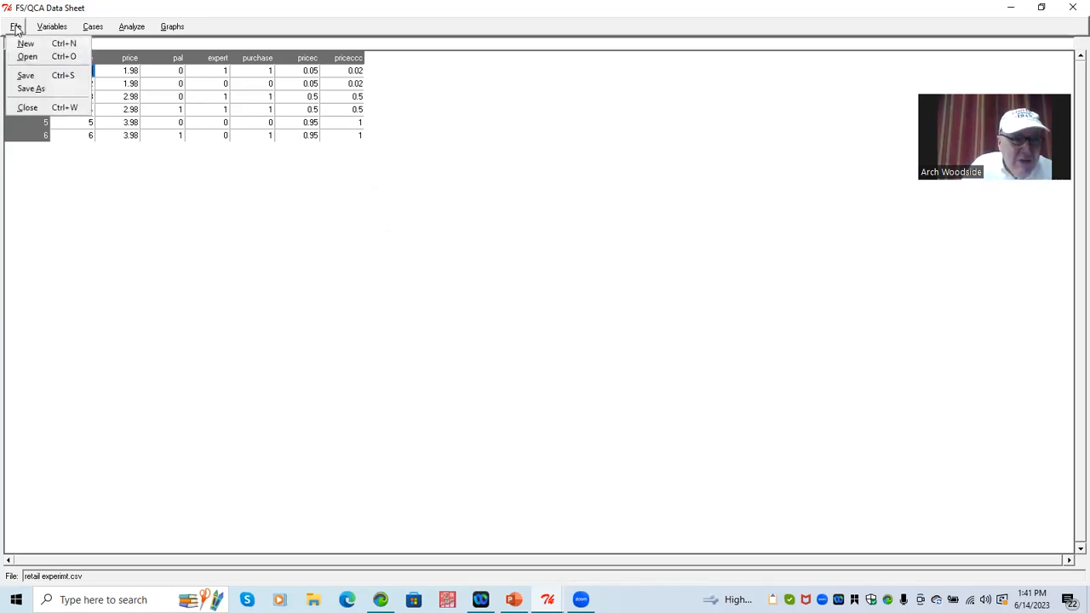
left_click(26, 77)
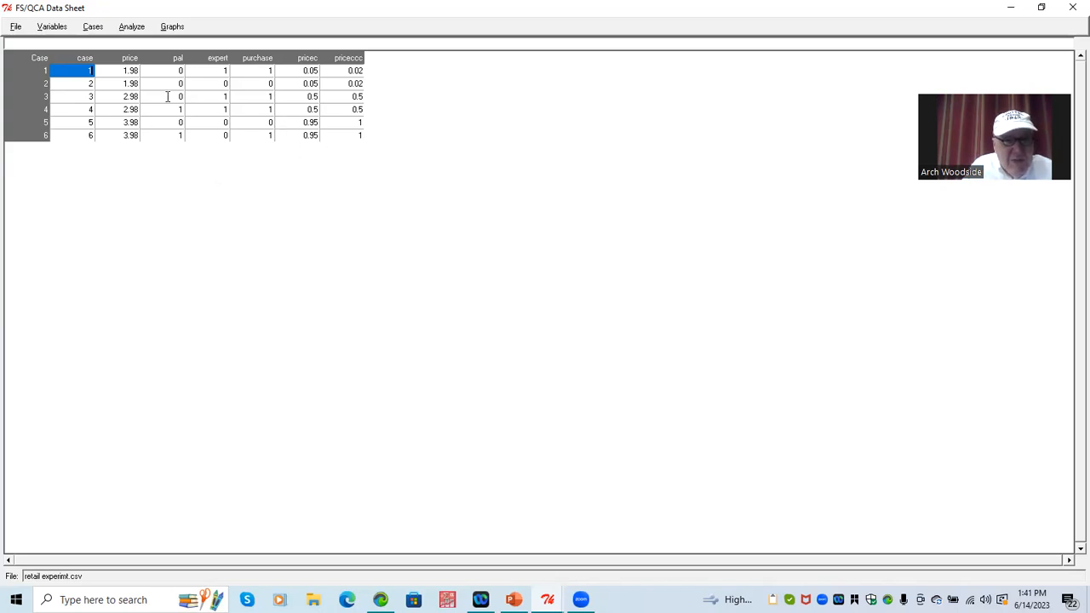
Start a fuzzy-set XY plot and choose purchase as the Y-axis variable.
left_click(172, 26)
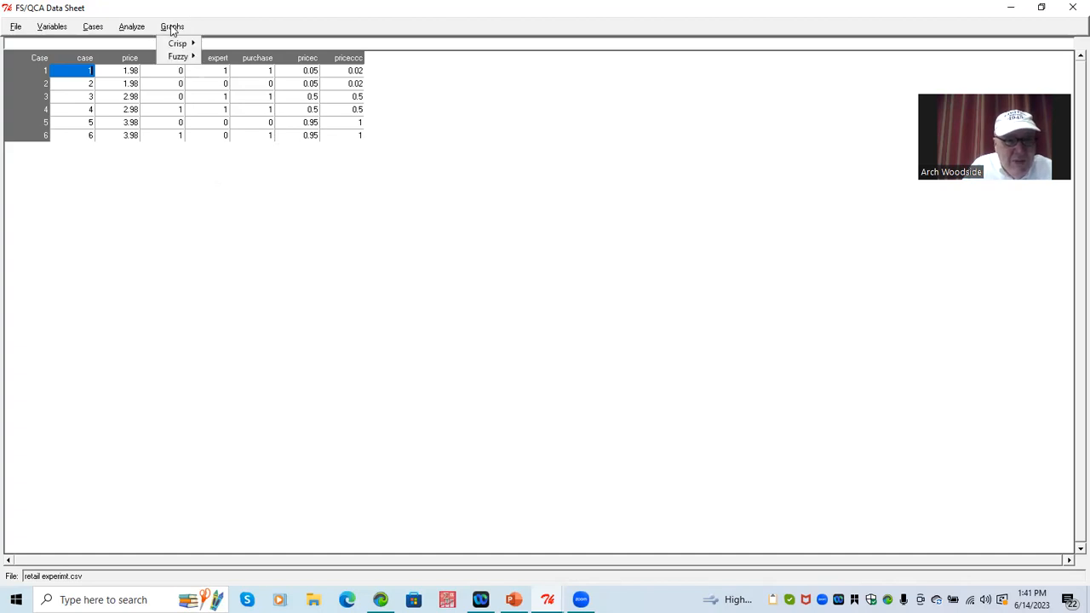
mouse_move(177, 58)
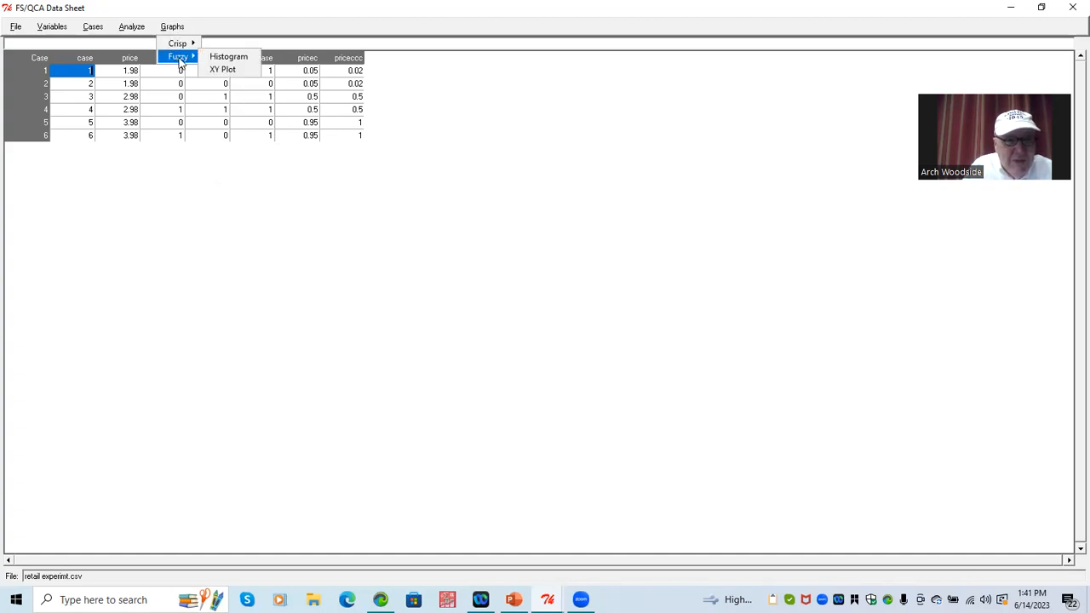
left_click(222, 70)
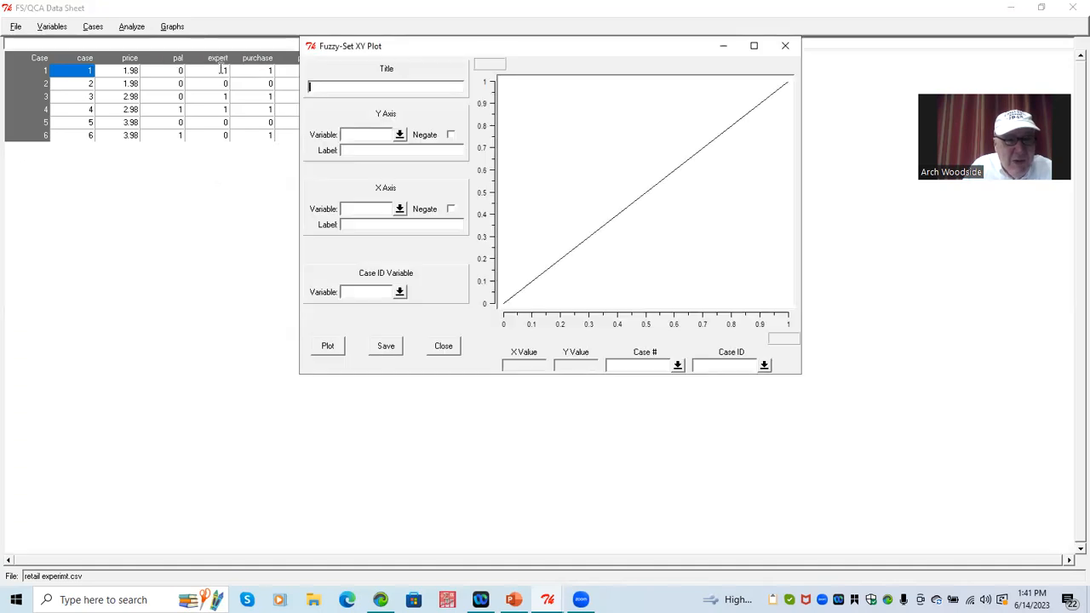
left_click(400, 136)
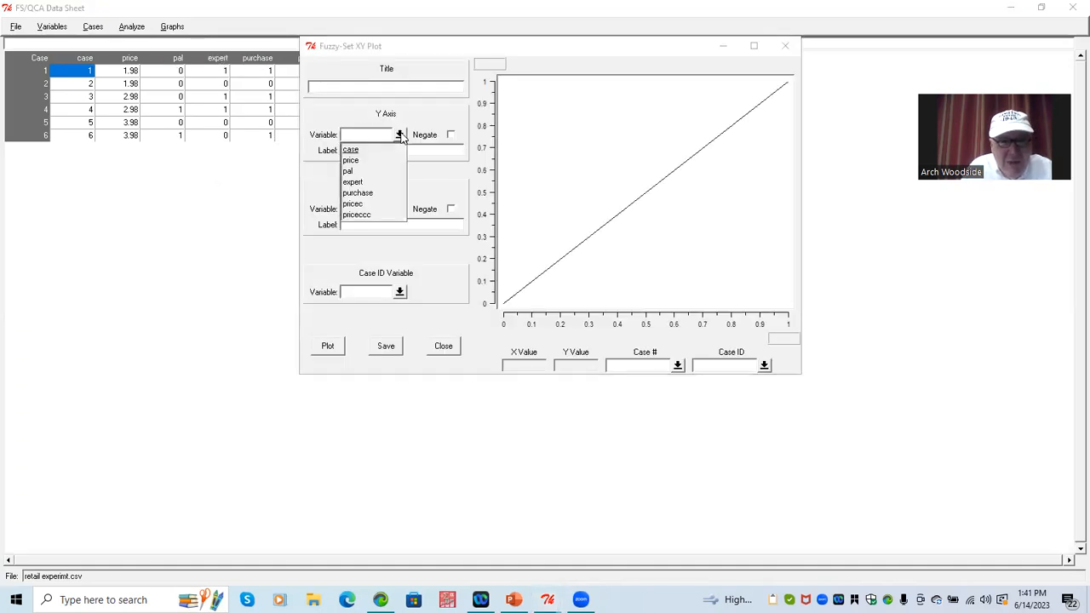
left_click(373, 193)
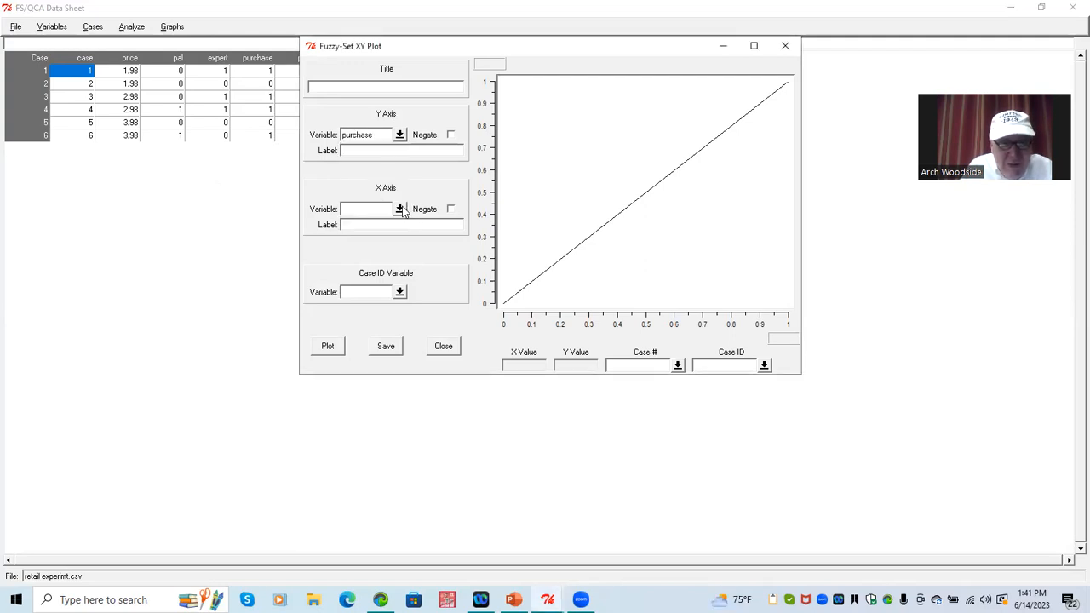
left_click(400, 209)
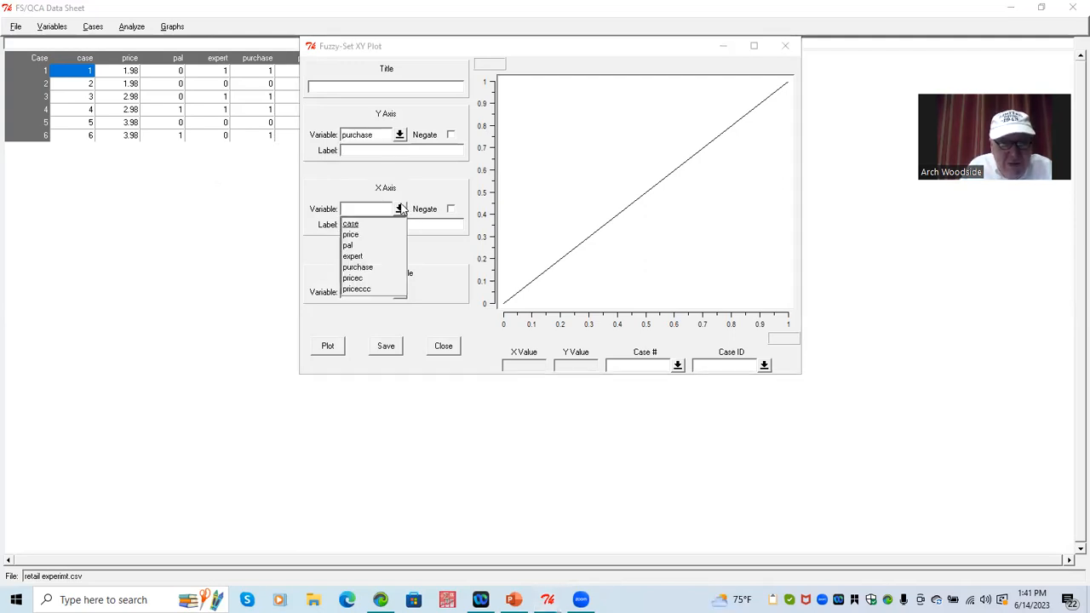
left_click(363, 279)
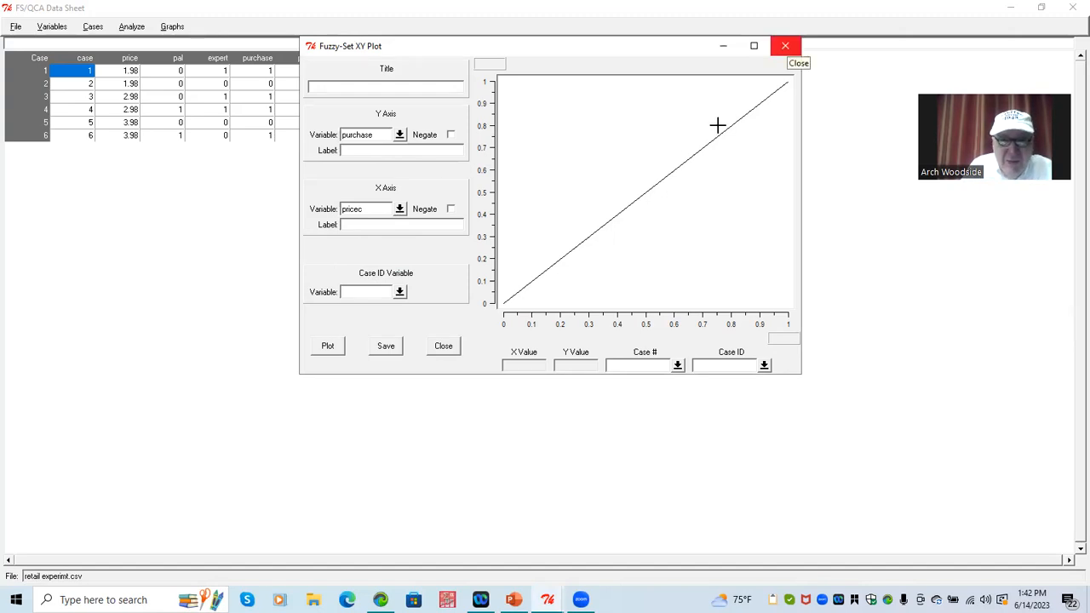
left_click(786, 45)
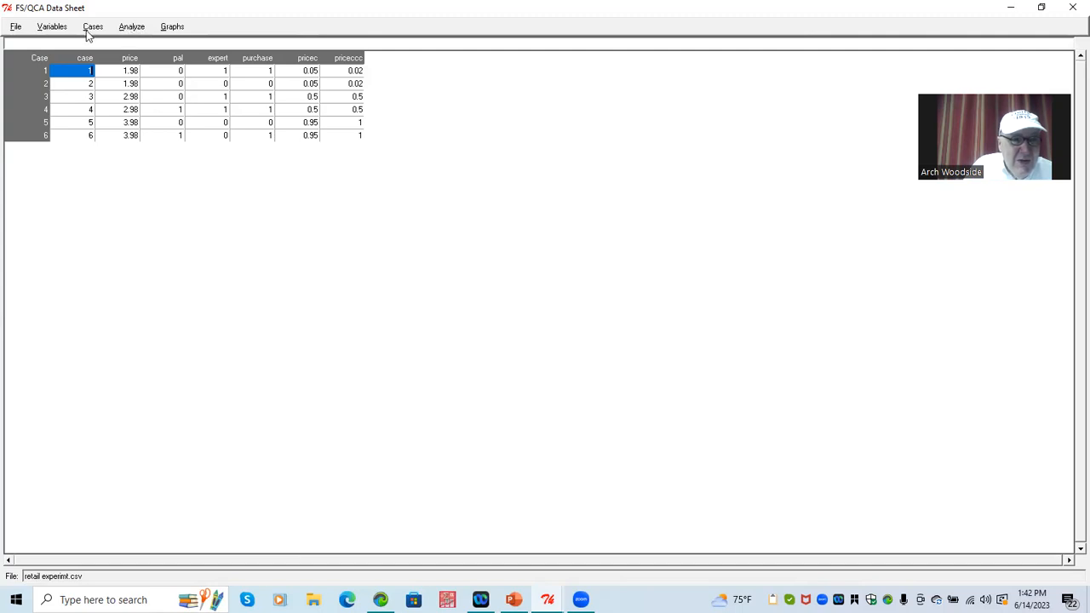
Reopen the Compute Variable dialog and replace the calibration expression with the fuzzynot function.
left_click(53, 29)
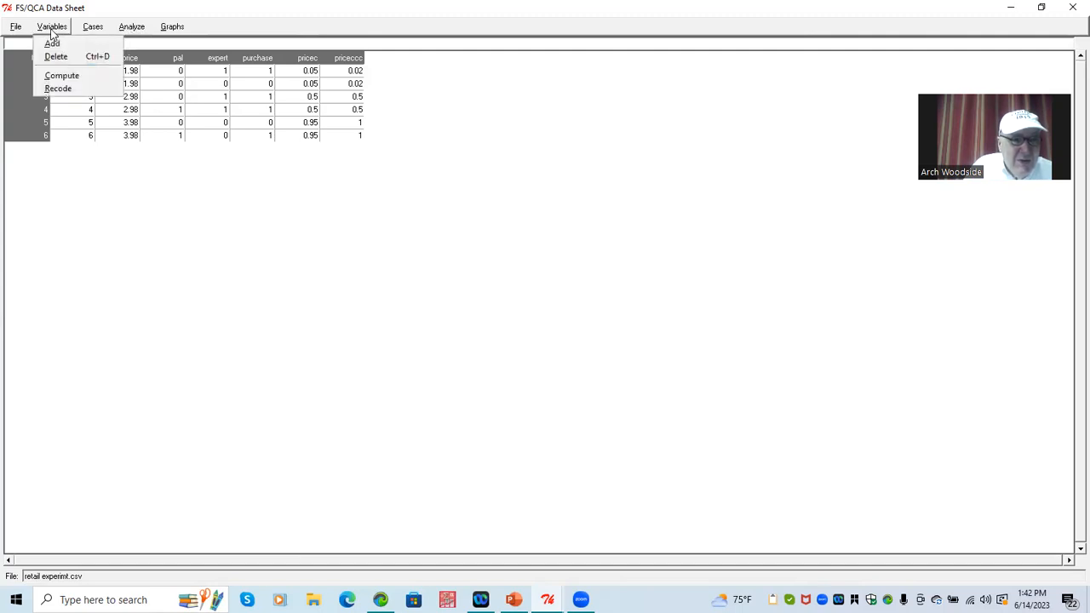
left_click(61, 77)
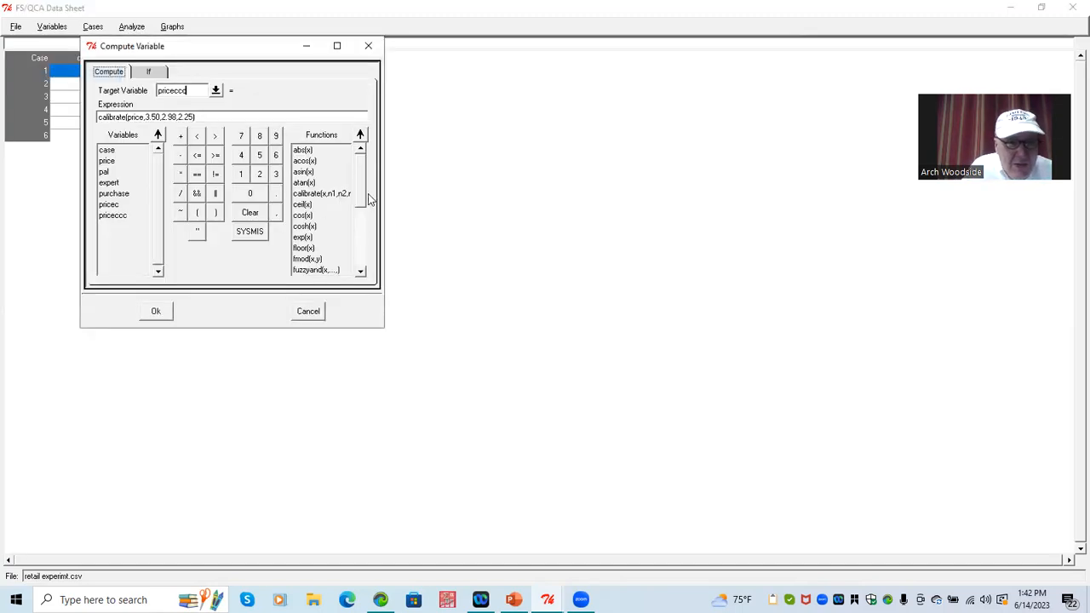
left_click_drag(364, 199, 360, 218)
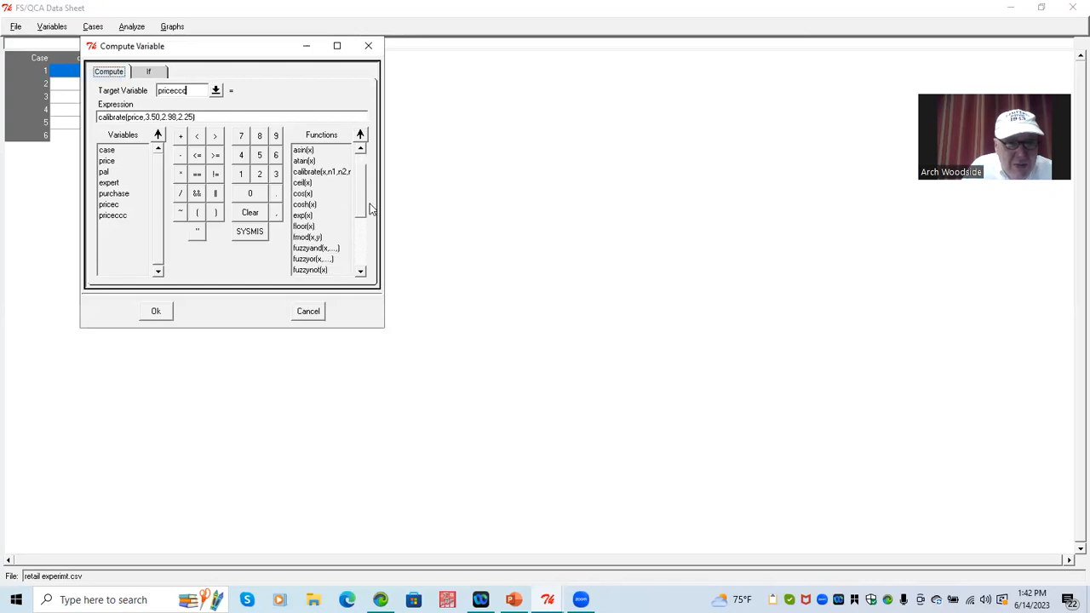
left_click(322, 271)
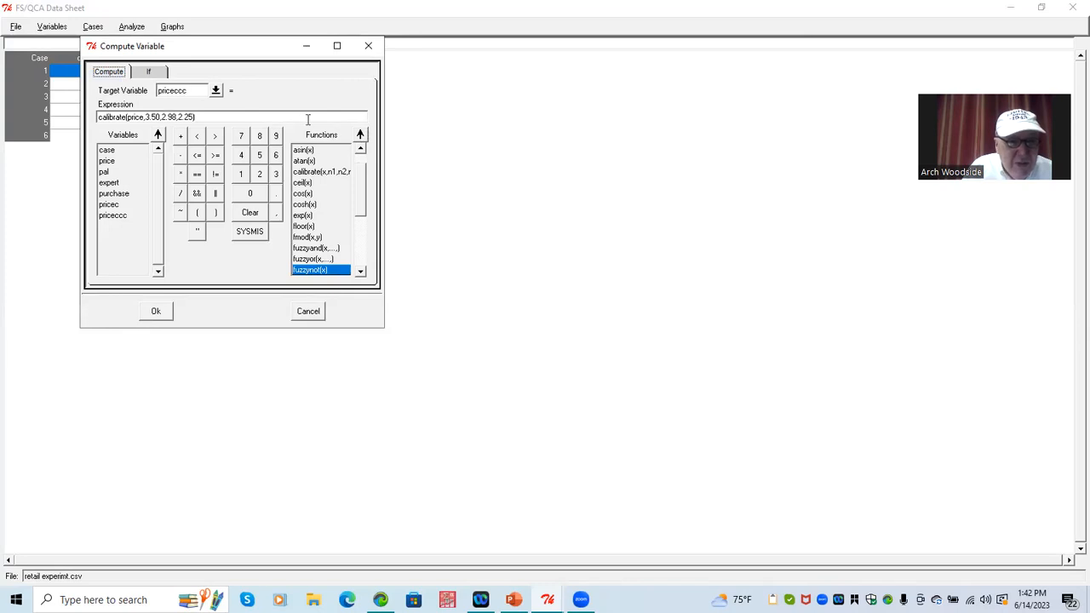
left_click_drag(241, 117, 25, 124)
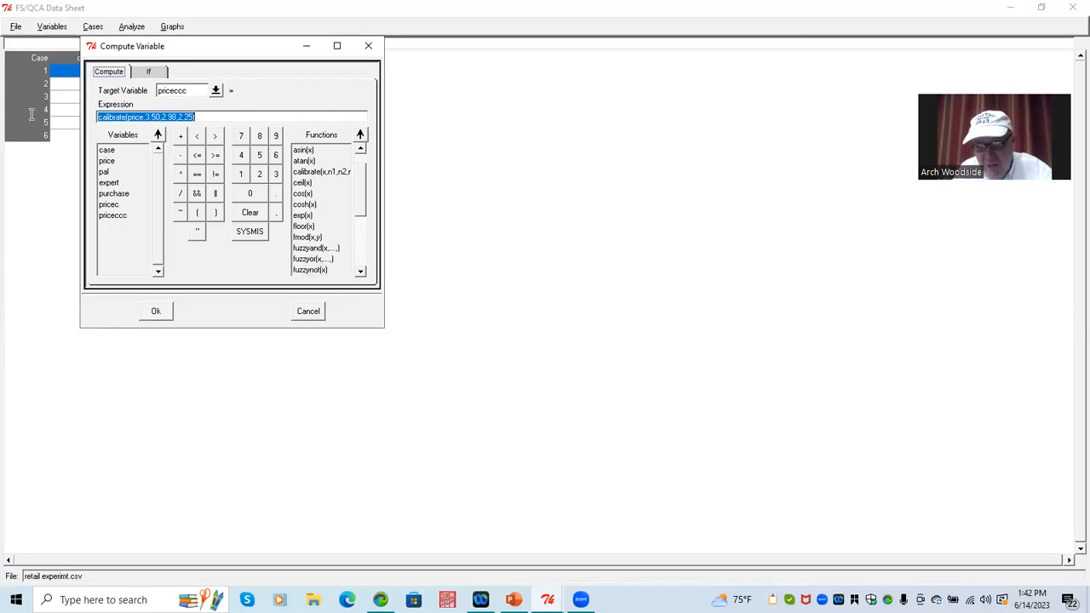
key("Delete")
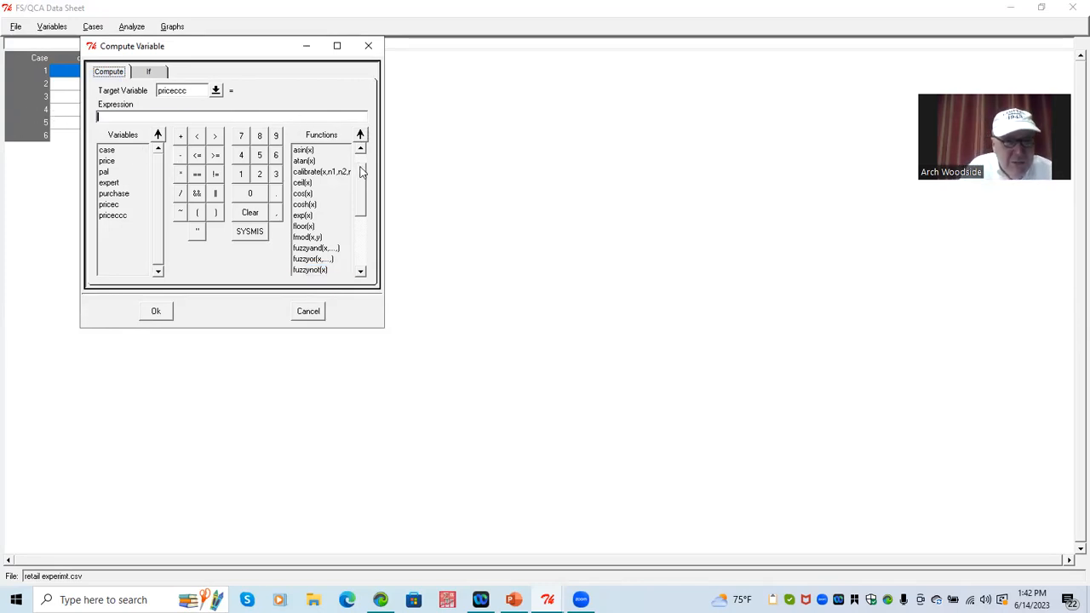
left_click(320, 271)
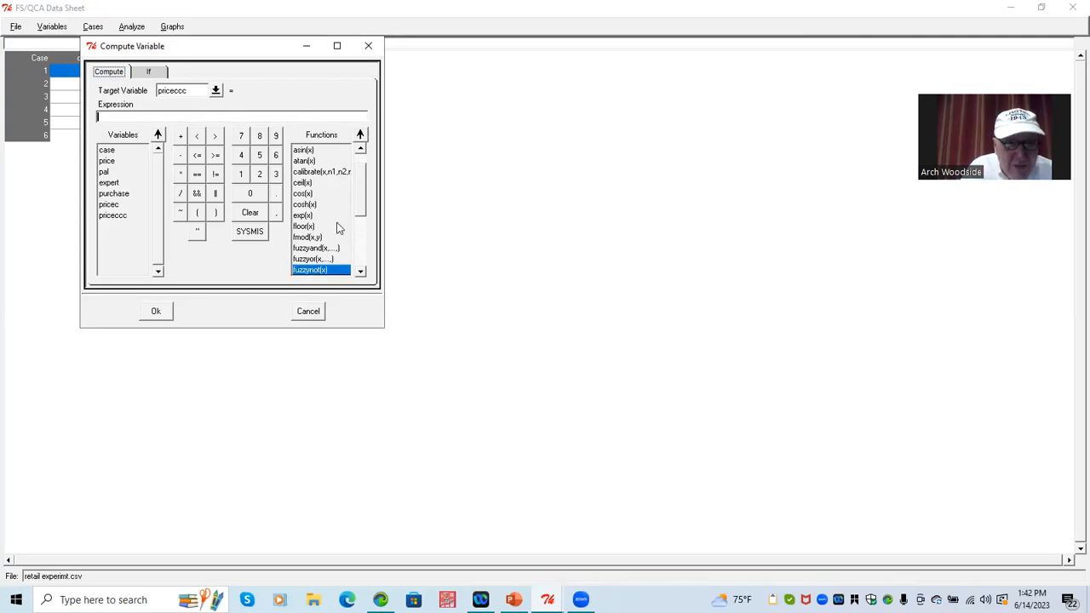
left_click(361, 135)
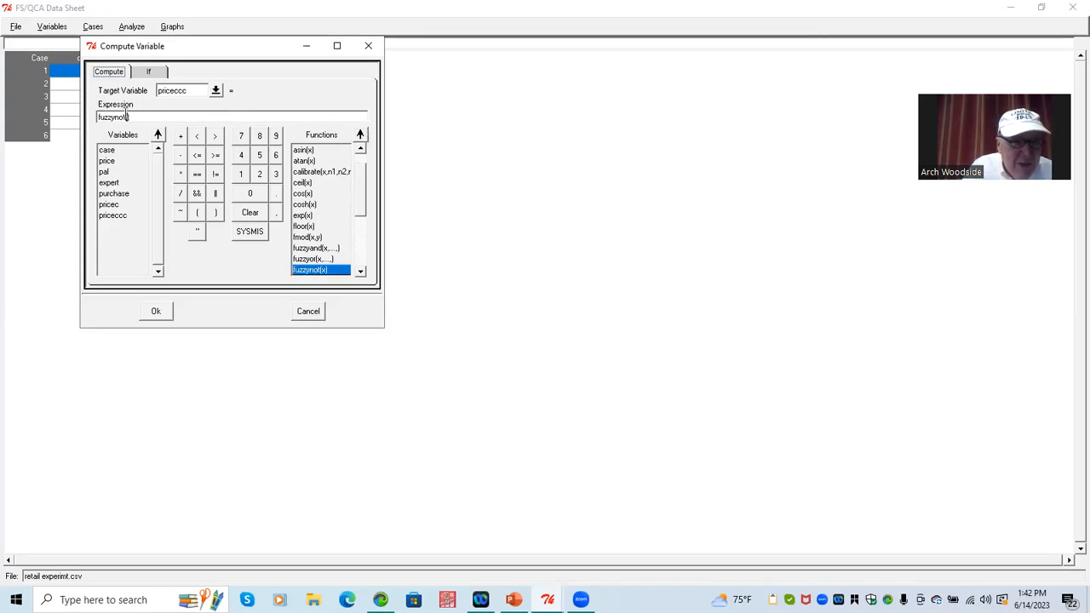
Complete the expression as fuzzynot(priceccc) and compute it into a target variable named notpriceccc.
left_click(127, 117)
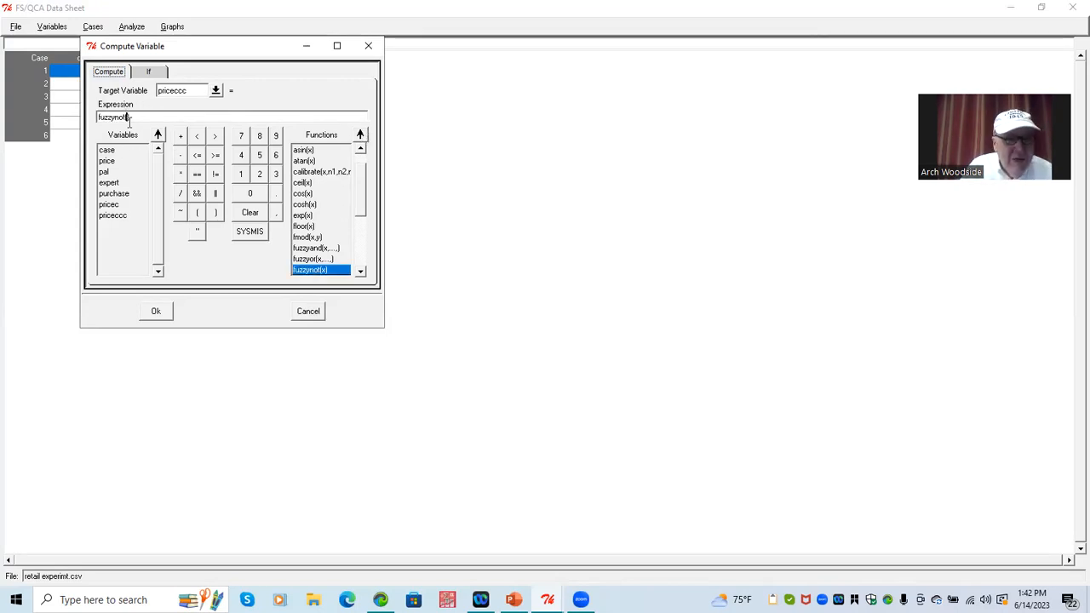
left_click(125, 216)
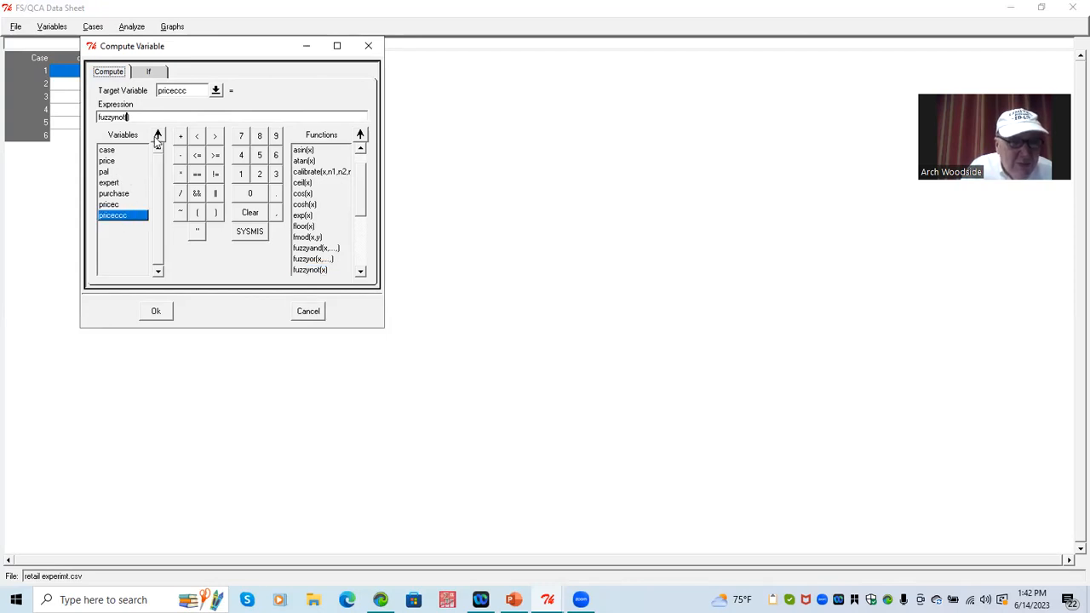
left_click(158, 136)
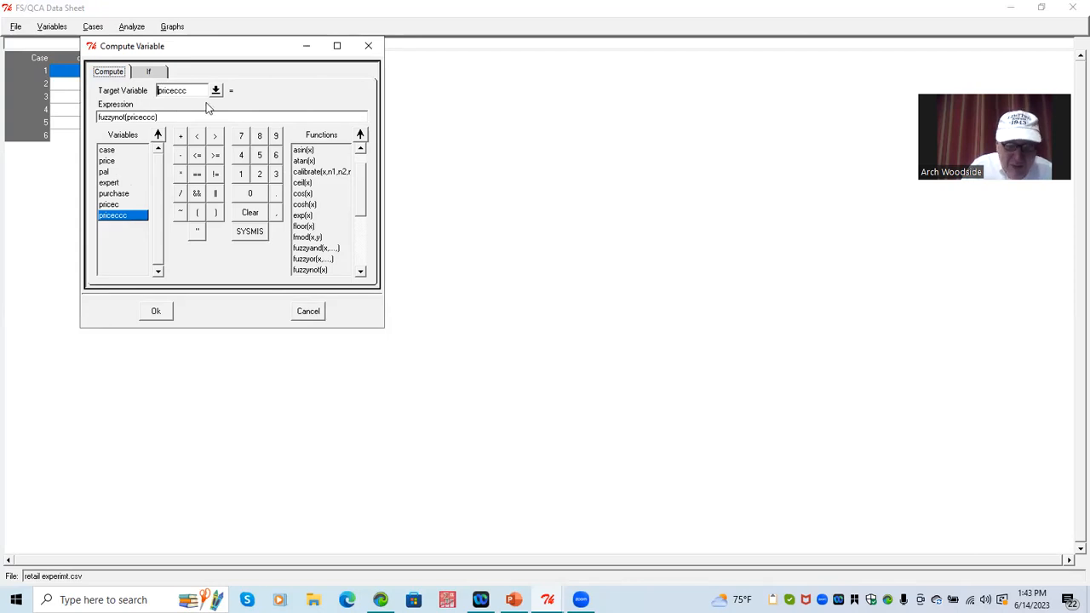
type("ot")
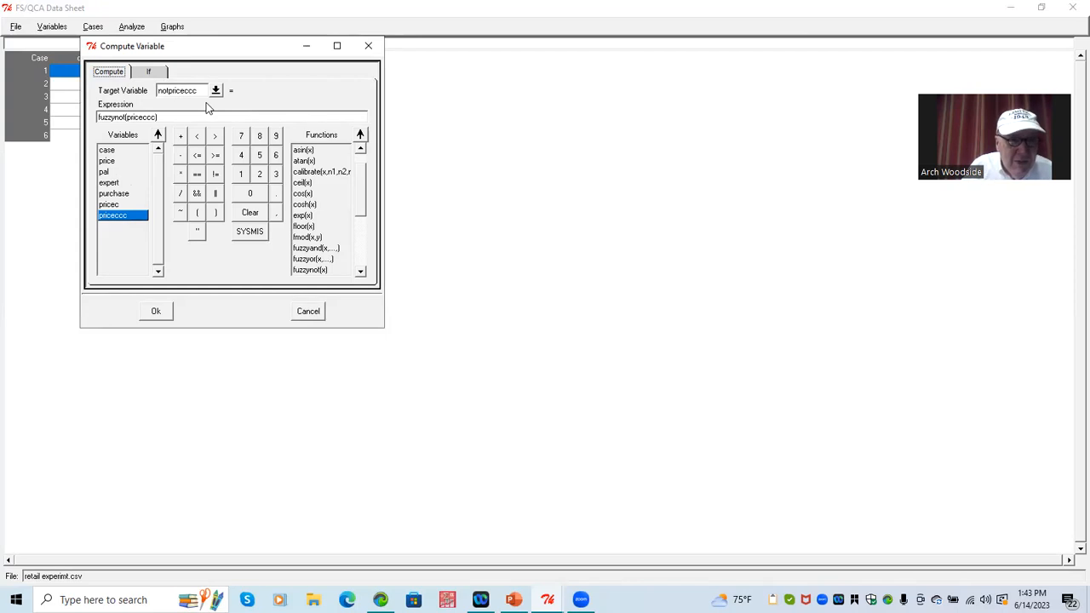
left_click(156, 312)
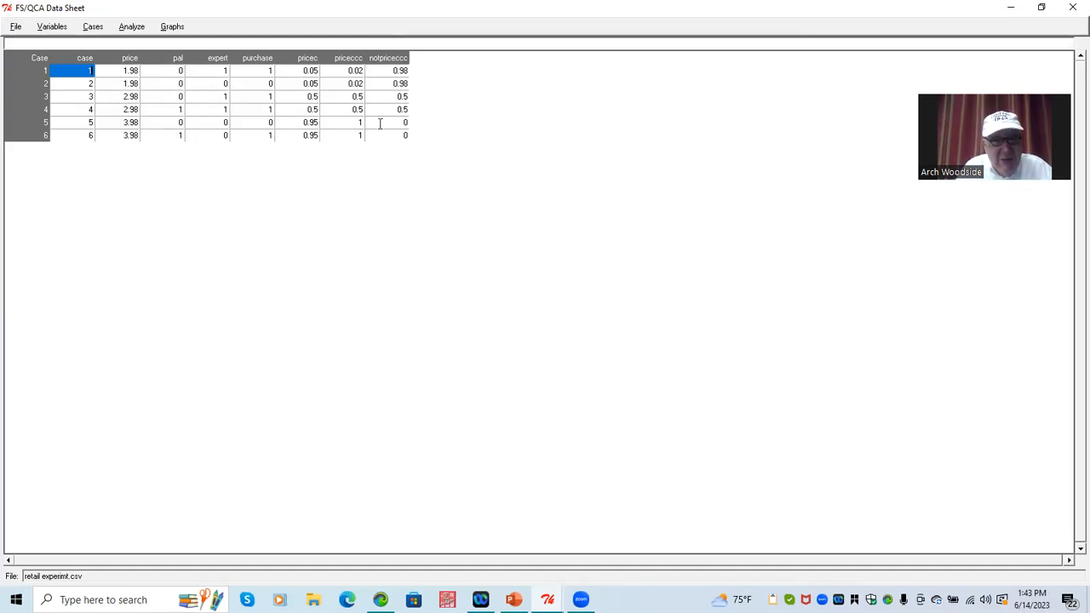
Plot purchase against notpriceccc on the X axis in a fuzzy-set XY plot, using case as the case ID variable.
left_click(171, 27)
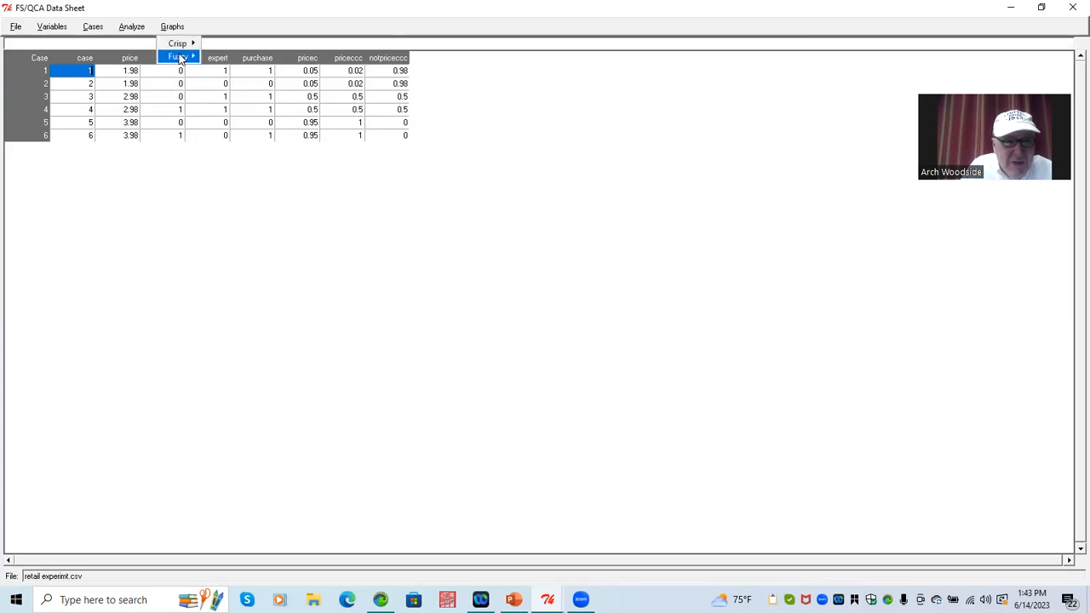
mouse_move(179, 56)
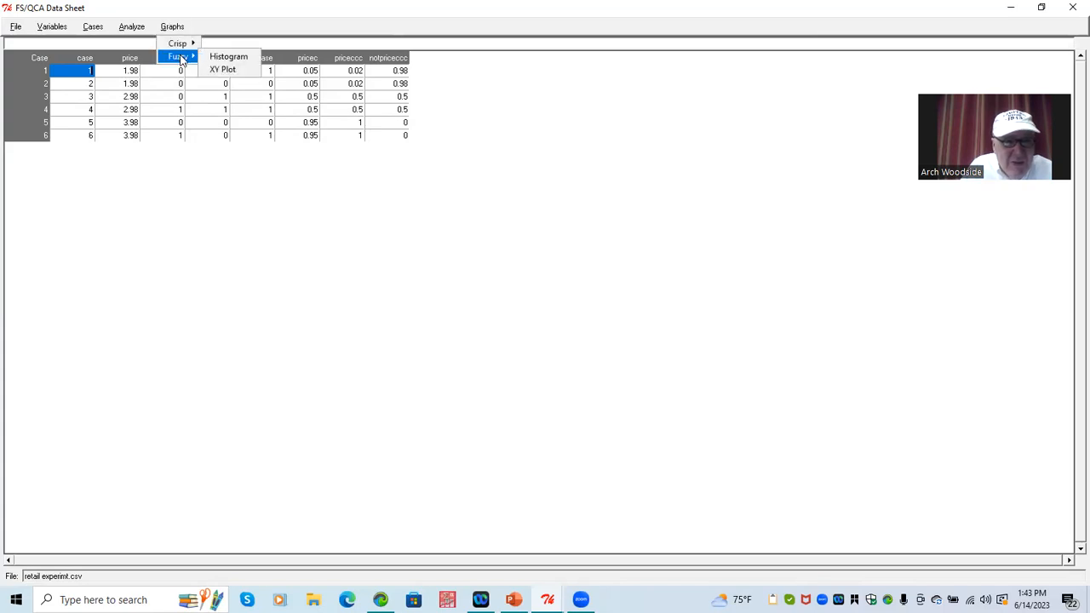
left_click(223, 69)
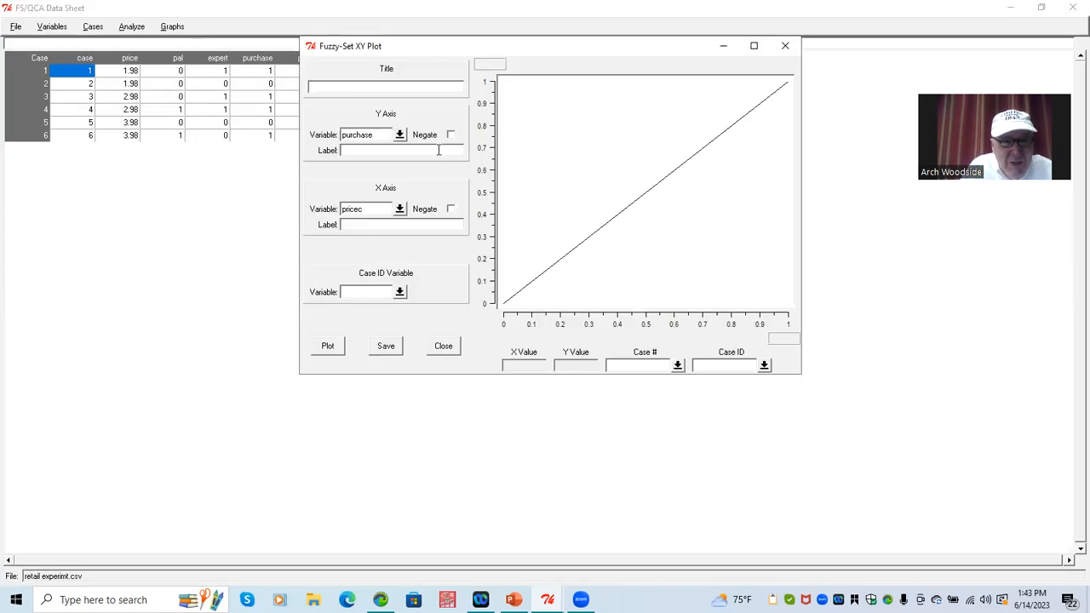
left_click(399, 209)
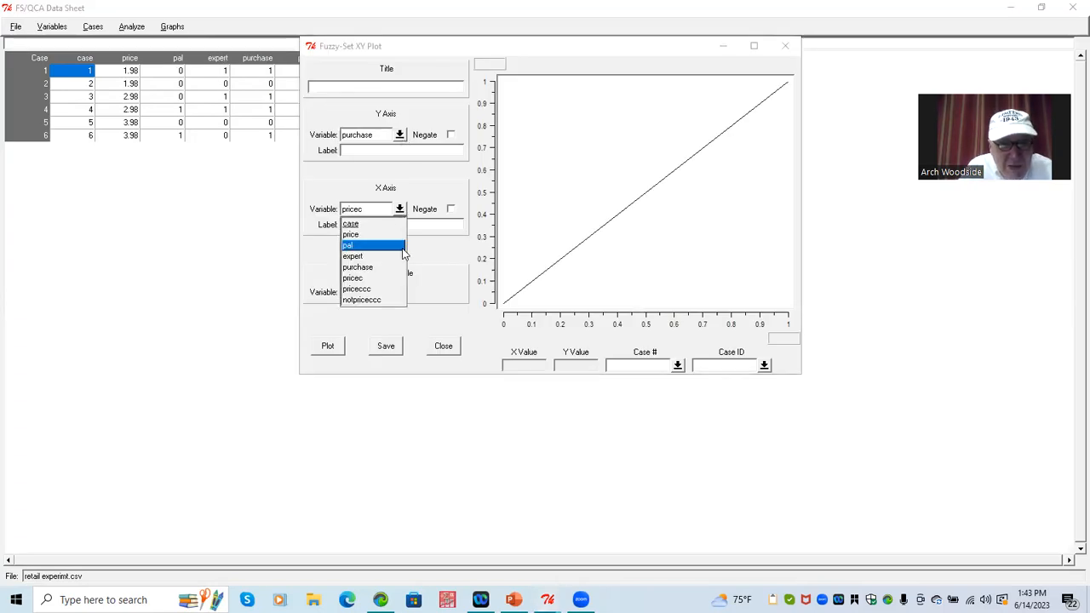
left_click(393, 301)
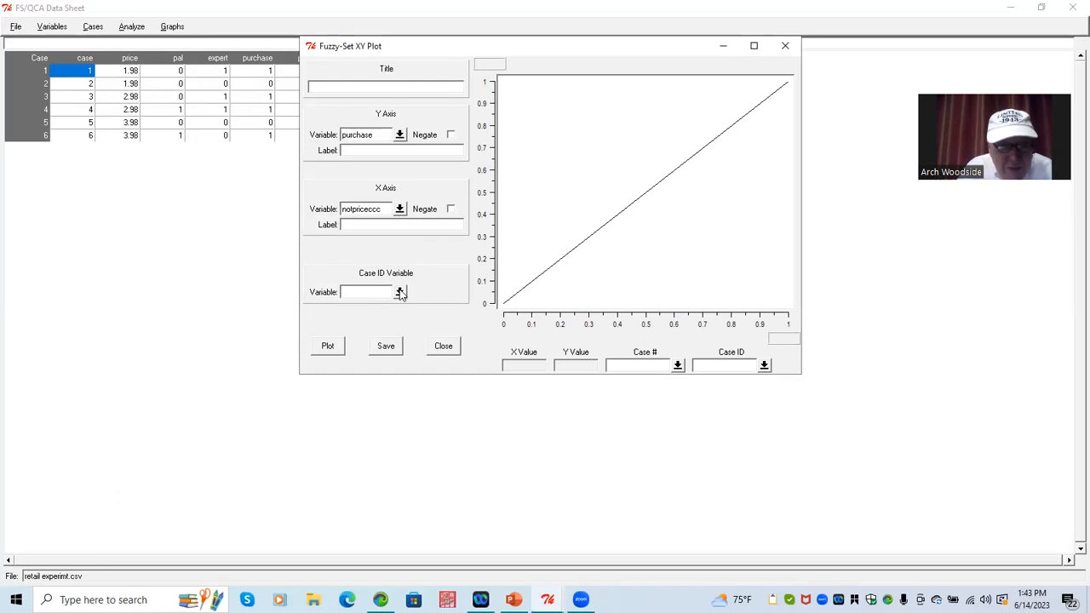
left_click(399, 292)
left_click(378, 307)
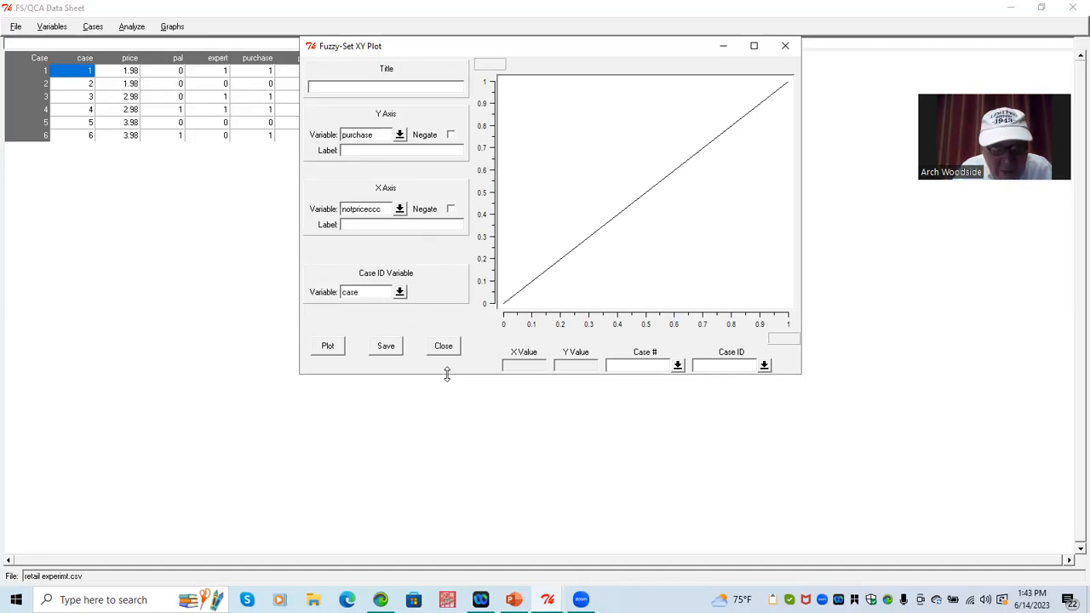
left_click(331, 349)
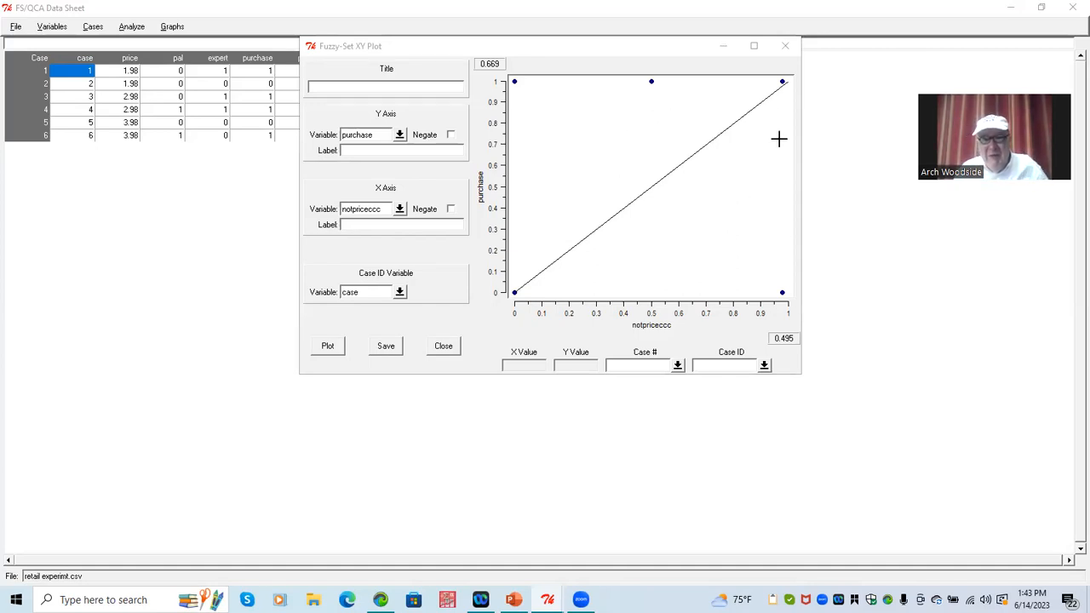
Check which case IDs lie behind the plot's lower-right, upper-right, upper-middle and origin points.
left_click(783, 291)
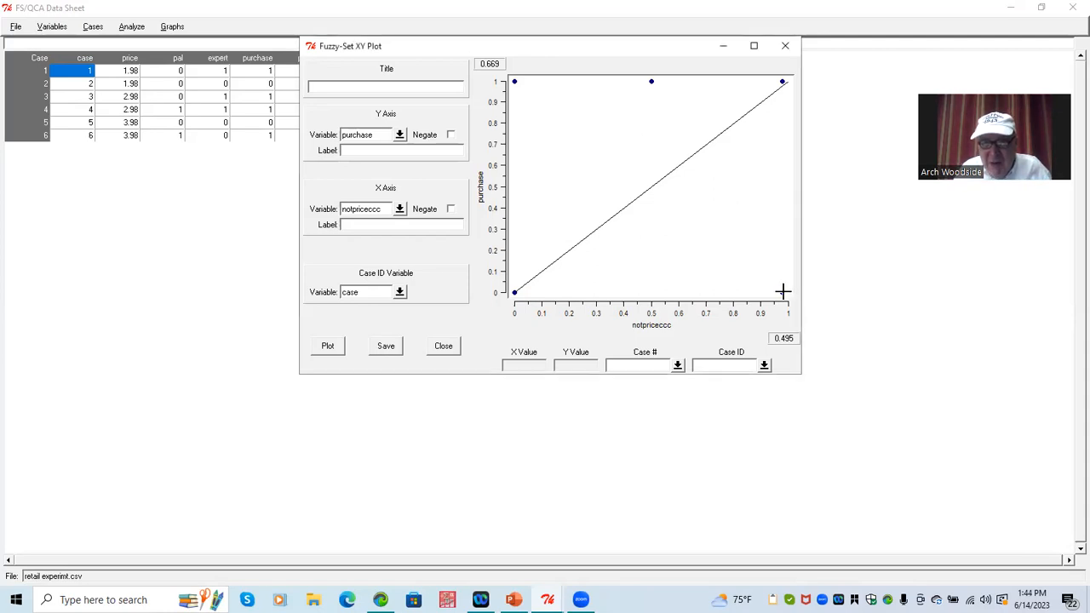
left_click(782, 292)
left_click(765, 365)
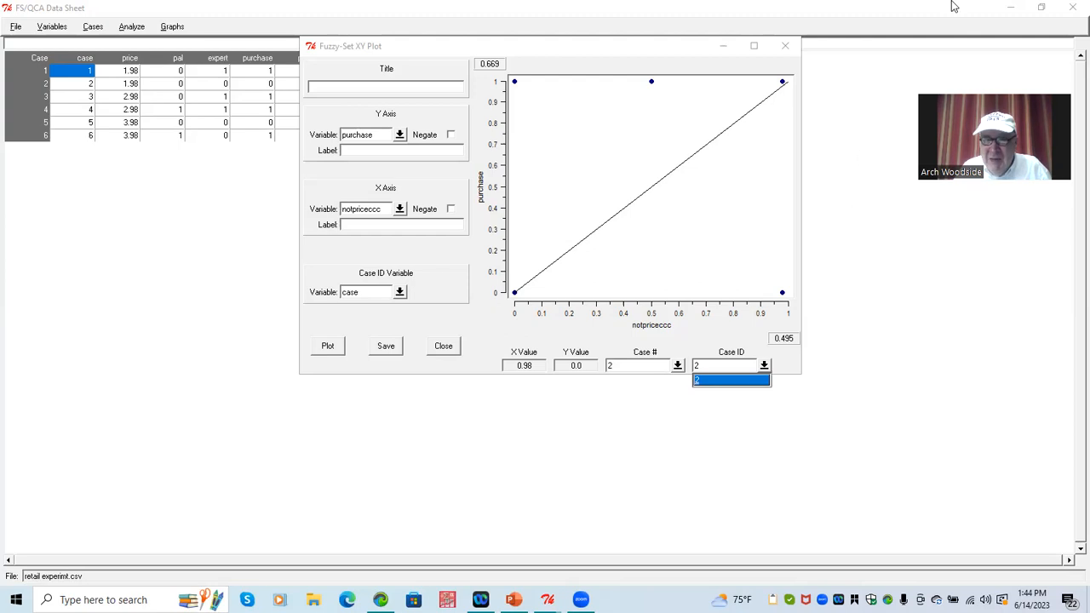
left_click(781, 86)
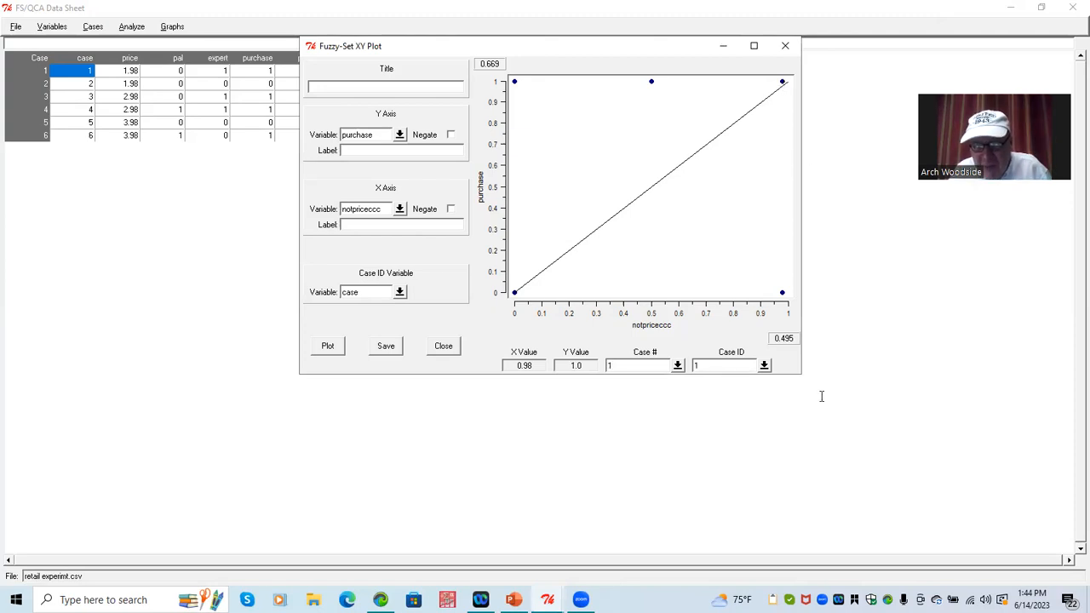
left_click(764, 365)
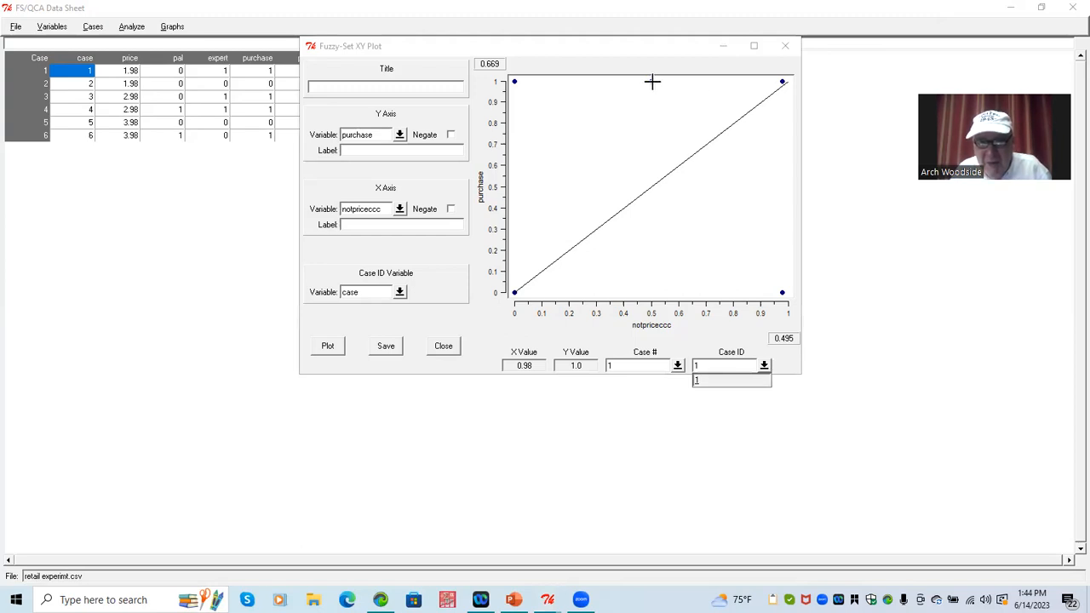
left_click(652, 82)
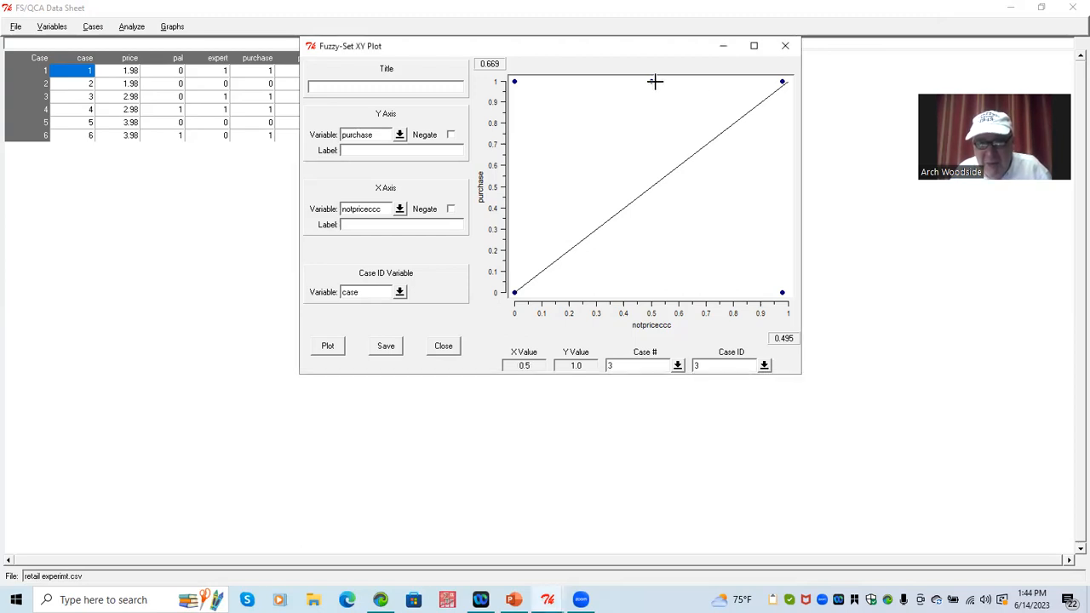
left_click(765, 366)
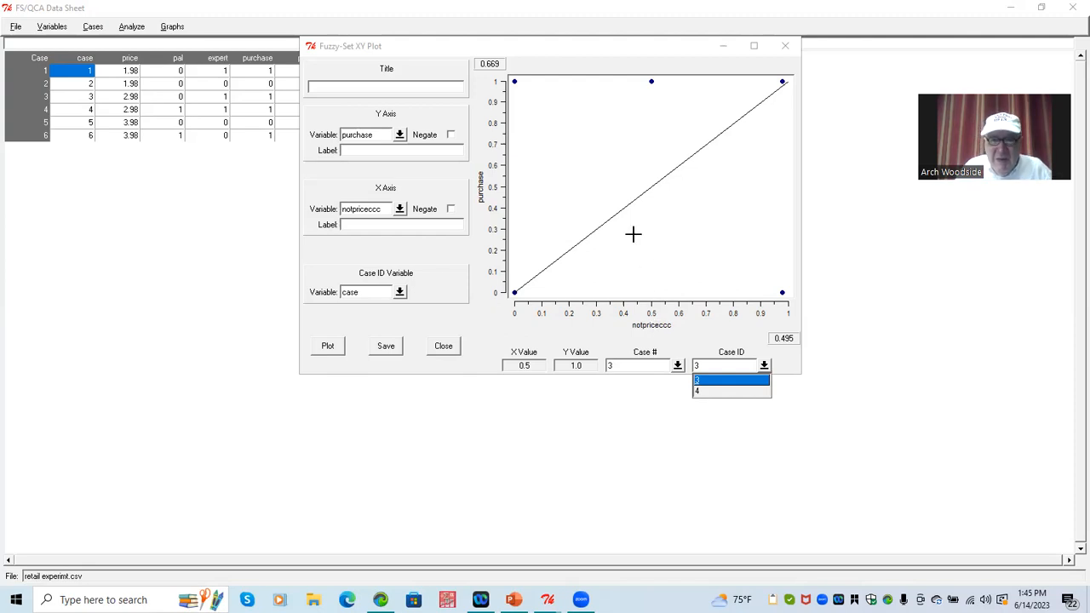
left_click(545, 117)
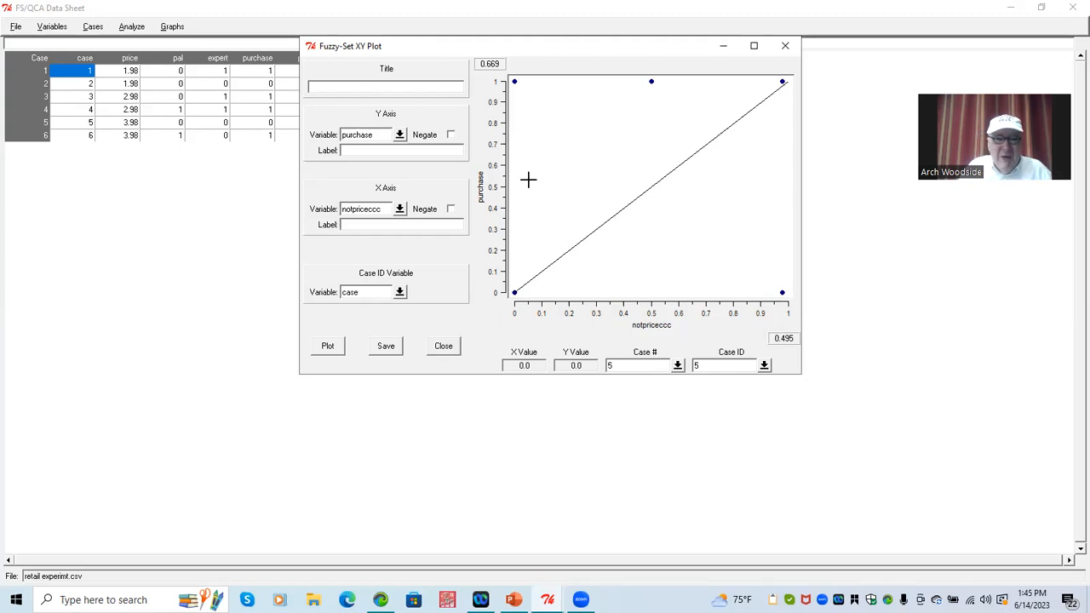
Return to the data sheet and plot purchase against pal on the X axis in a new fuzzy-set XY plot.
left_click(224, 204)
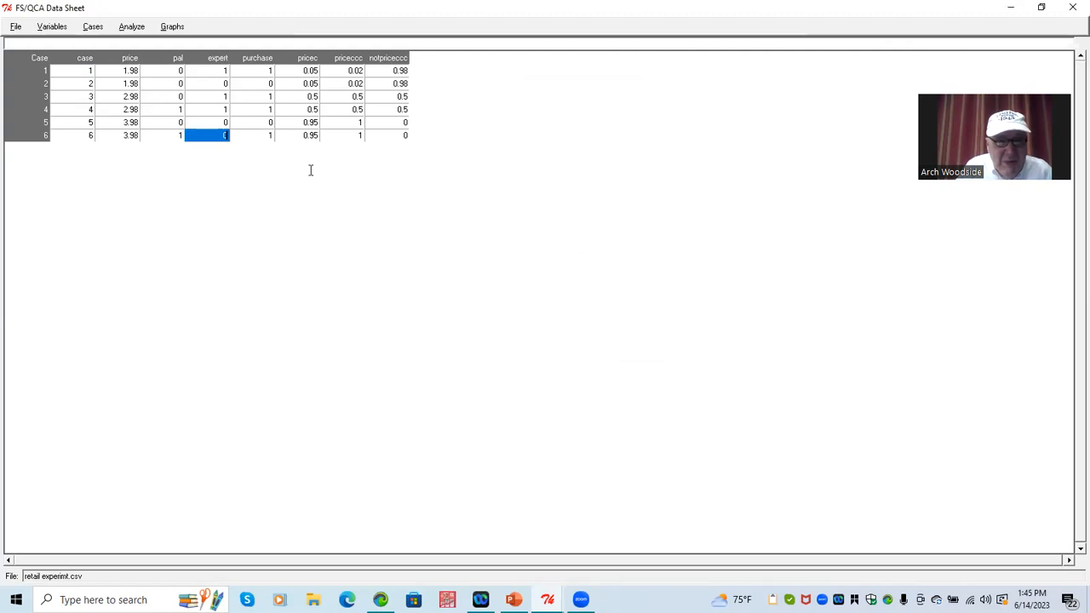
key("End")
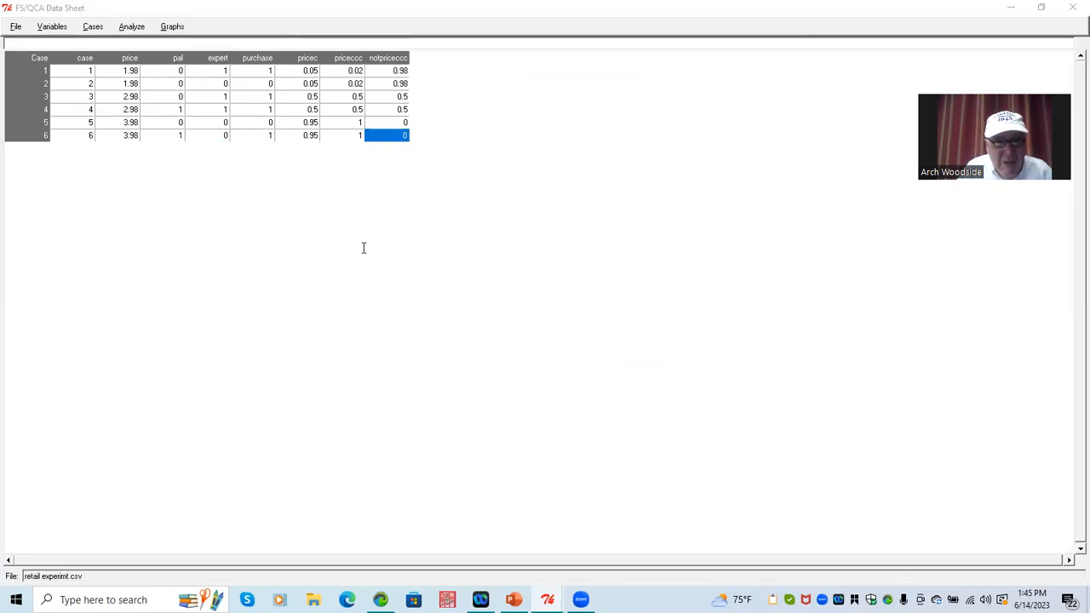
left_click(172, 26)
mouse_move(182, 60)
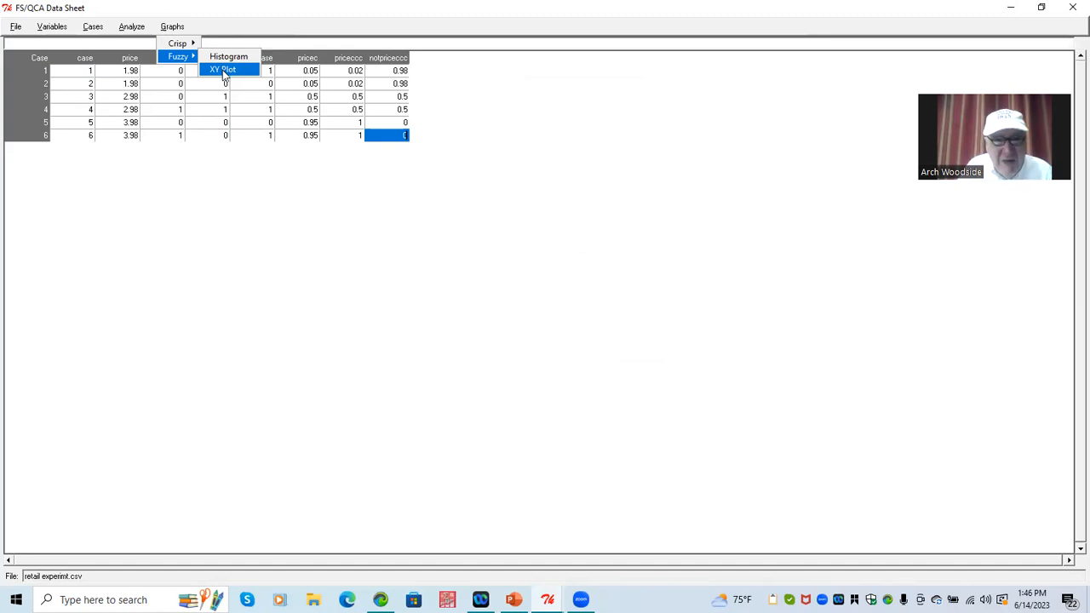
left_click(223, 71)
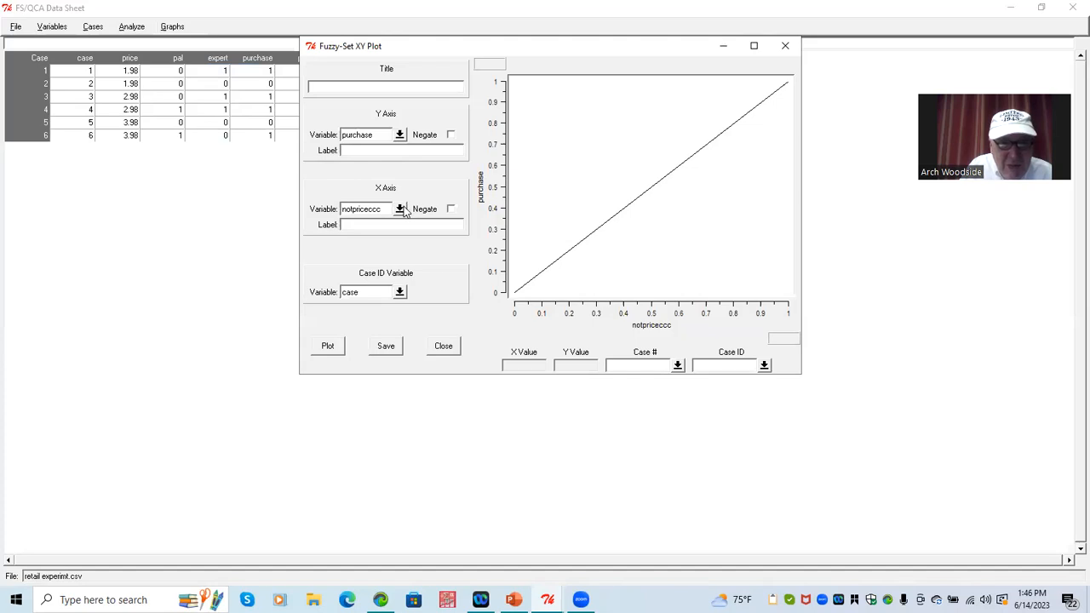
left_click(399, 209)
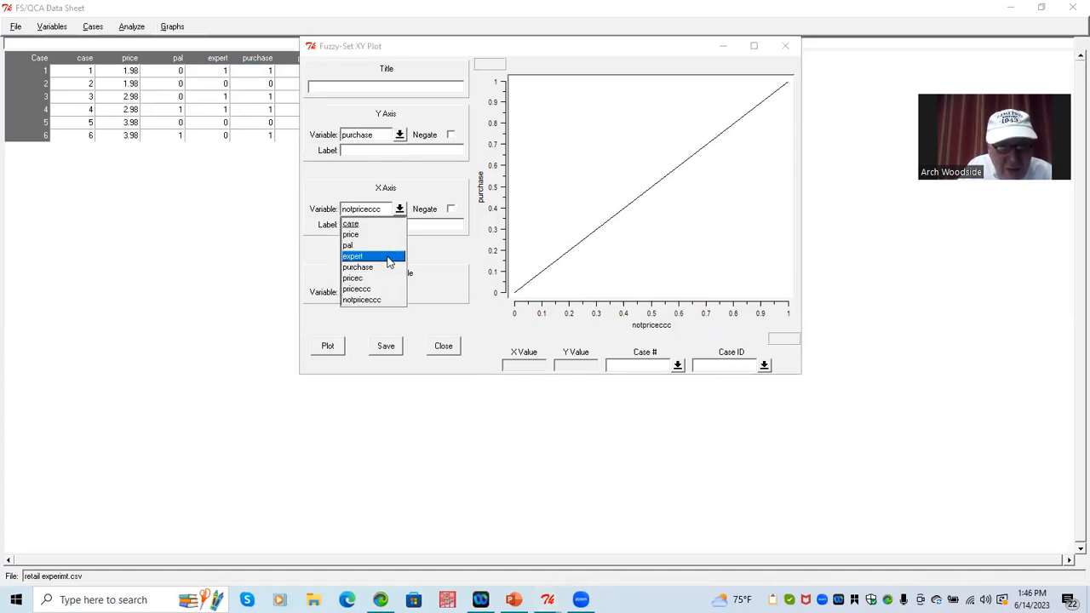
left_click(381, 246)
left_click(327, 346)
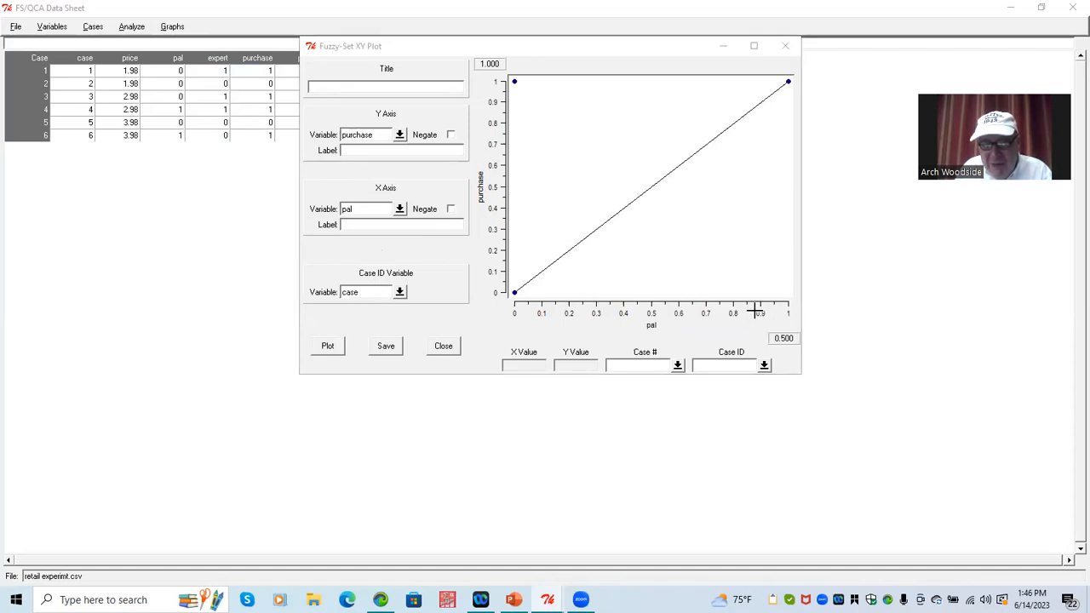
Check which case IDs lie behind the upper-right and origin points of the pal plot.
left_click(789, 81)
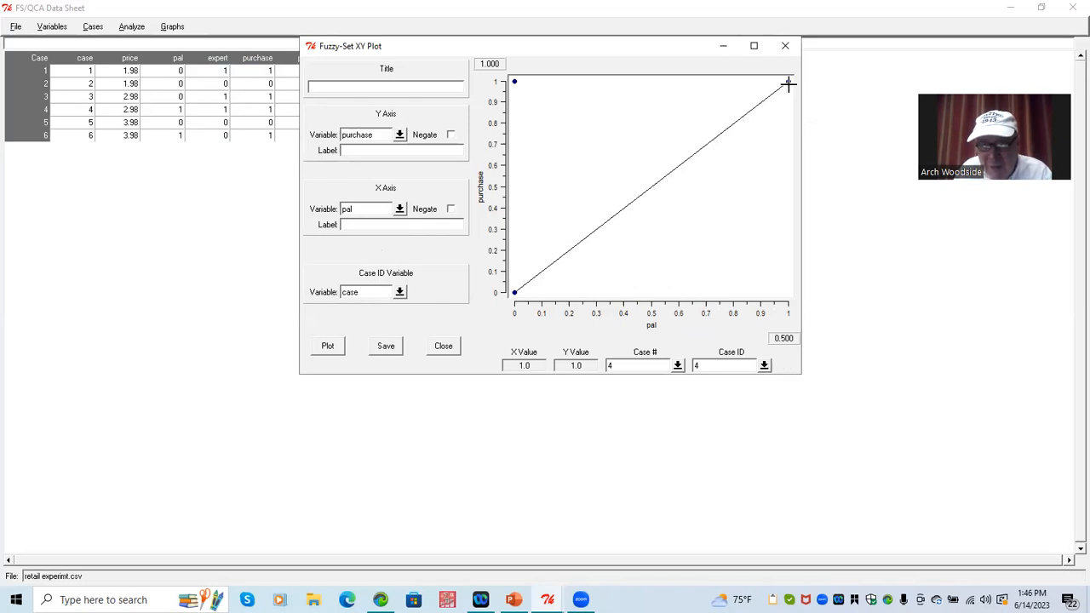
left_click(764, 365)
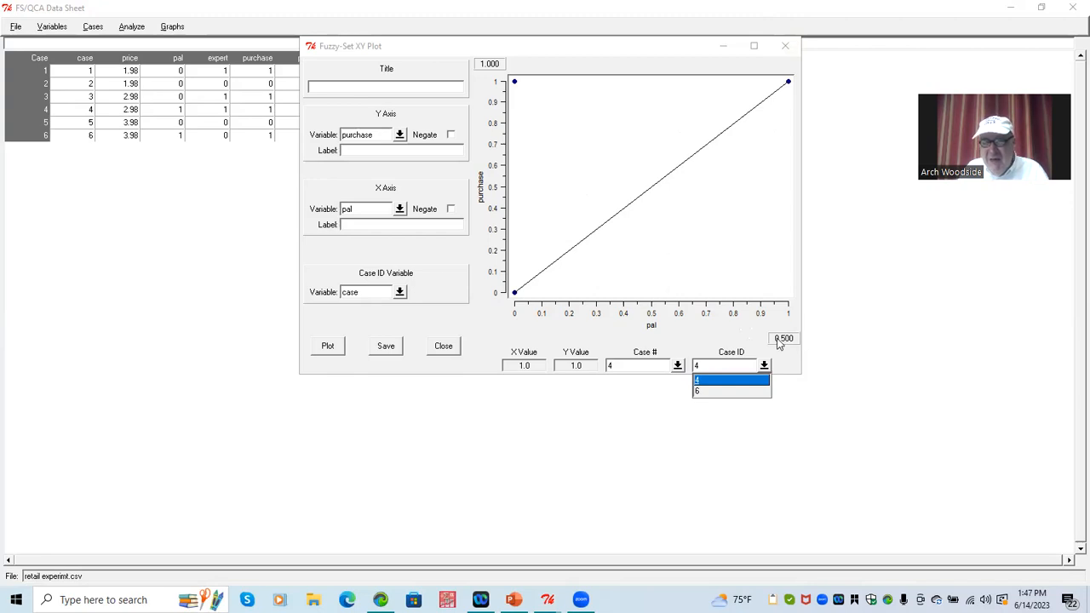
left_click(515, 292)
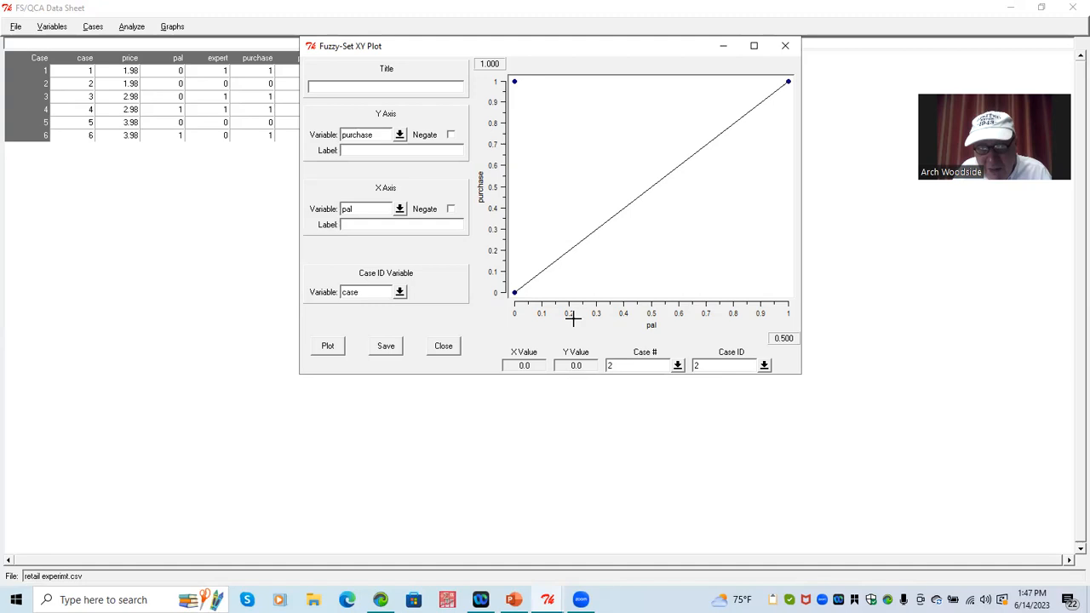
left_click(765, 365)
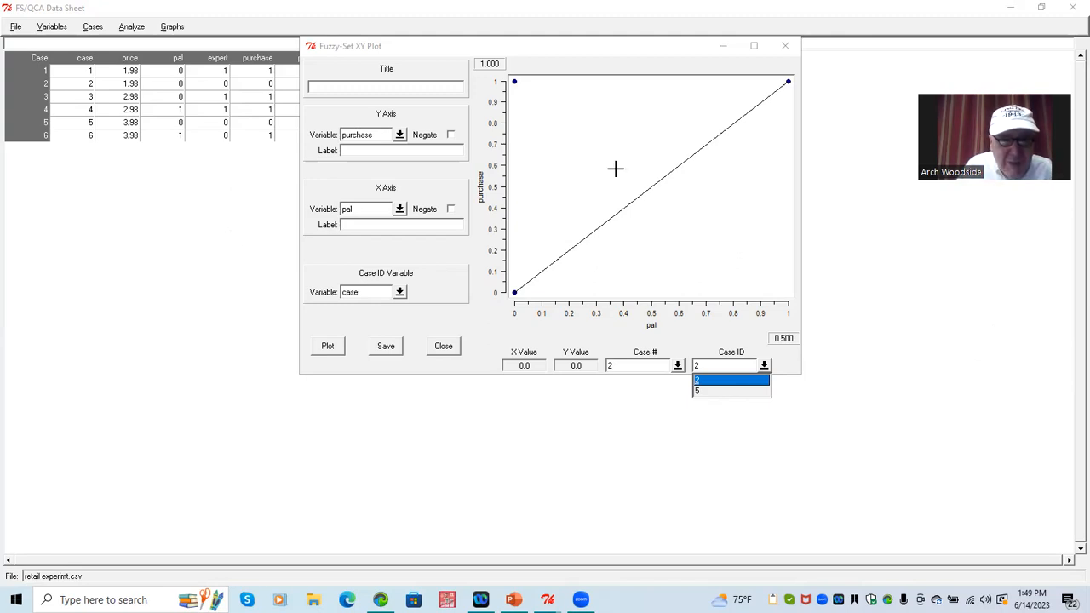
left_click(654, 74)
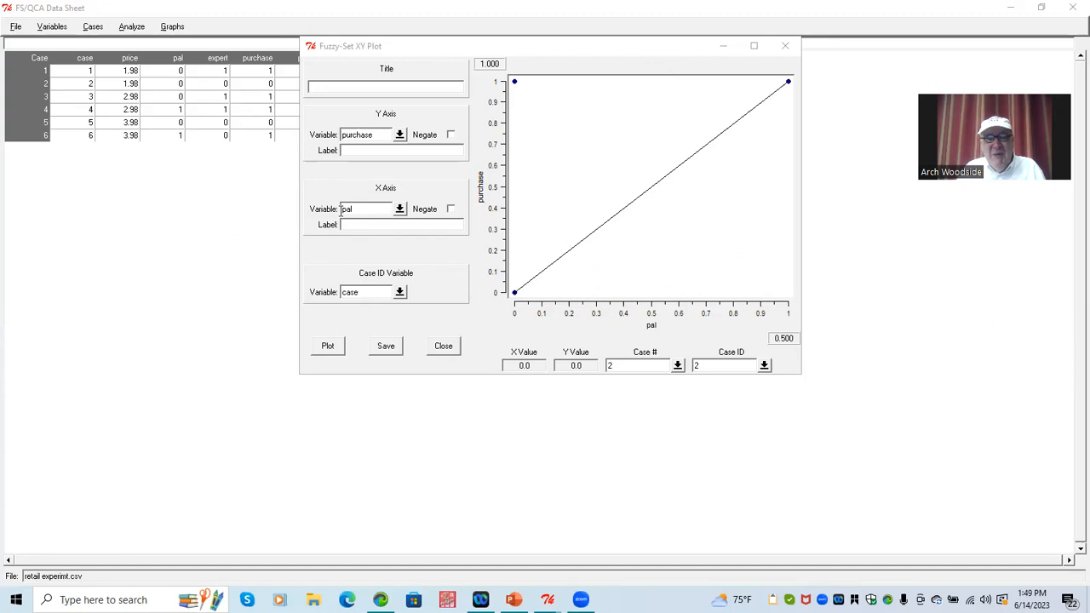
Reopen the Compute Variable dialog and replace the fuzzynot expression with the fuzzyand function.
left_click(58, 28)
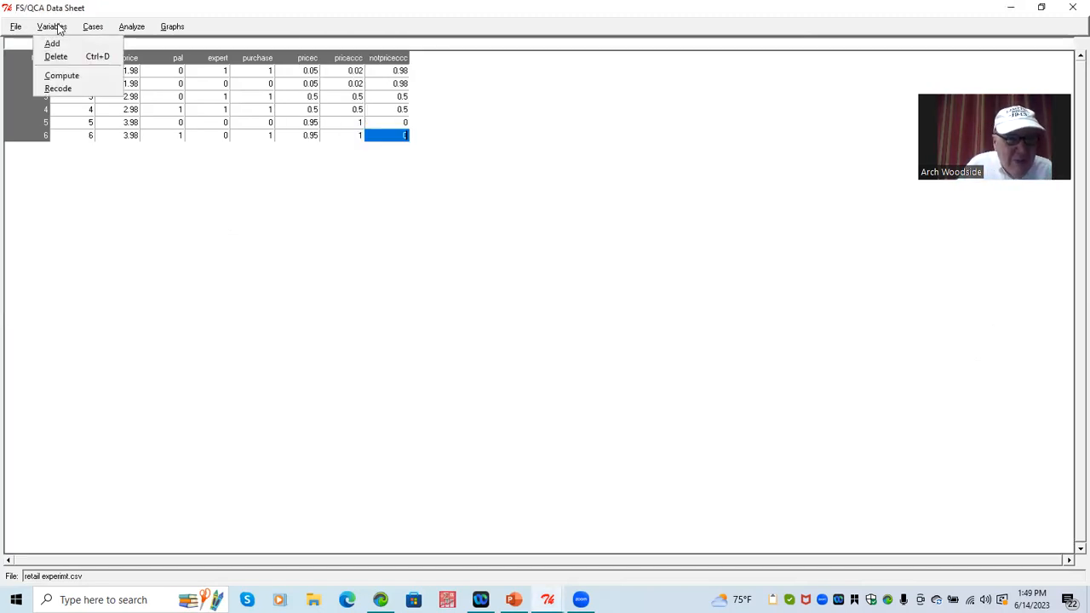
left_click(61, 75)
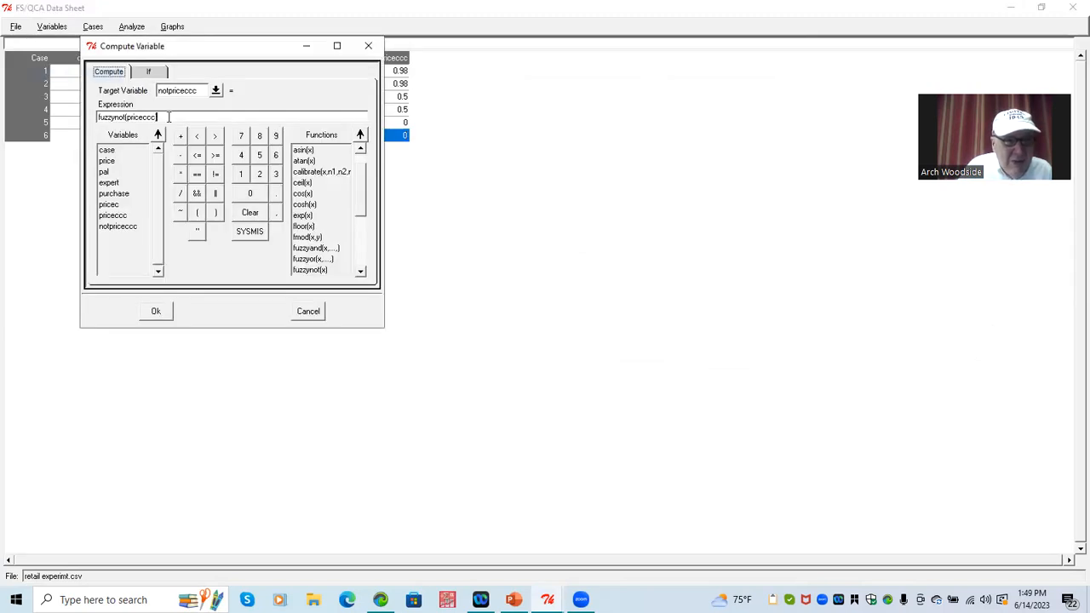
left_click_drag(168, 117, 18, 115)
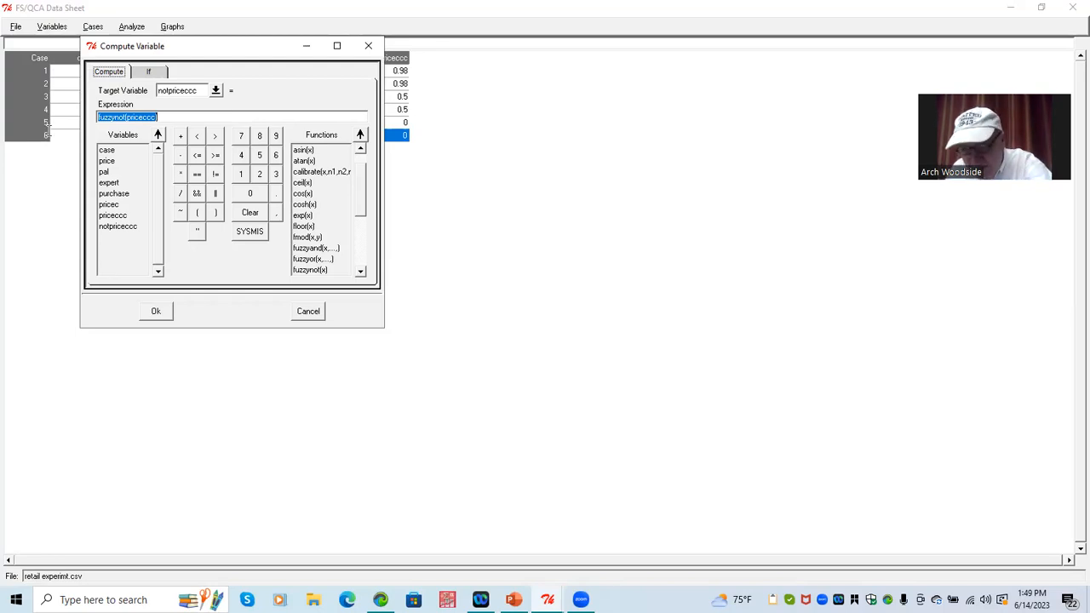
key("Left")
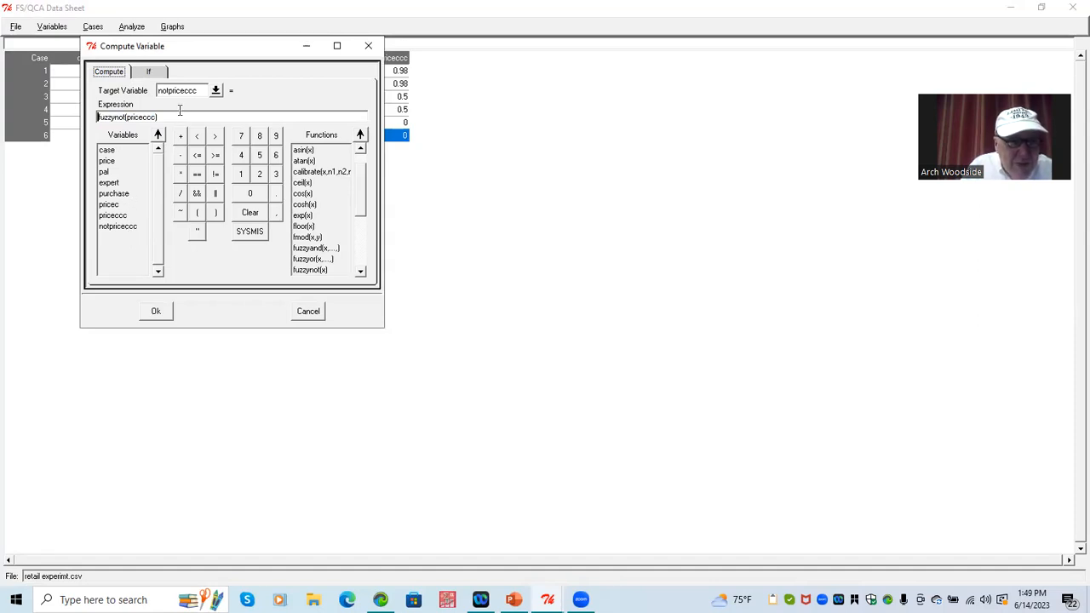
left_click_drag(180, 116, 84, 118)
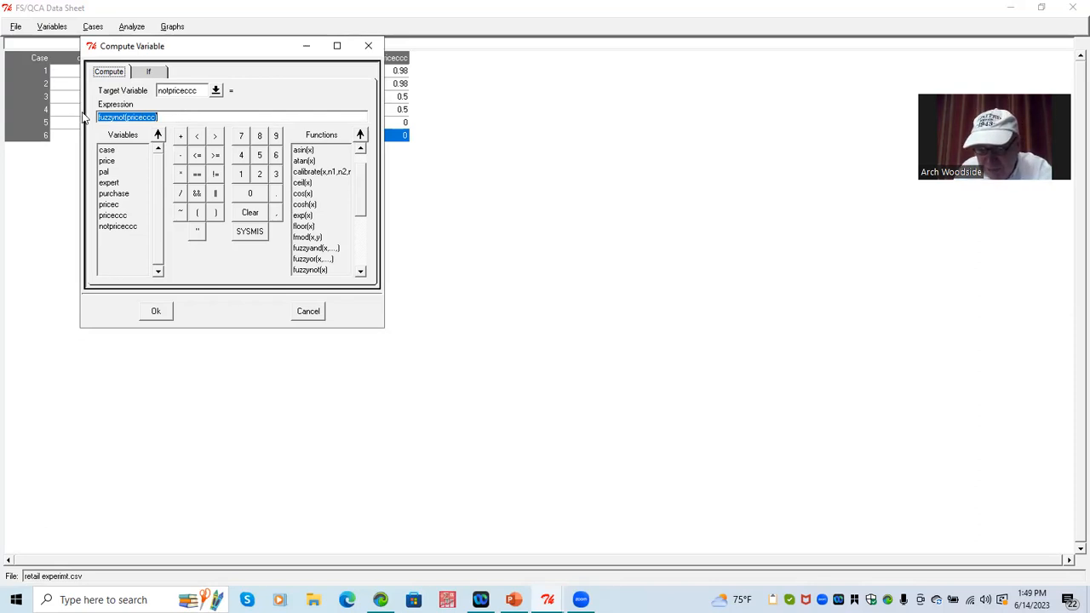
key("Delete")
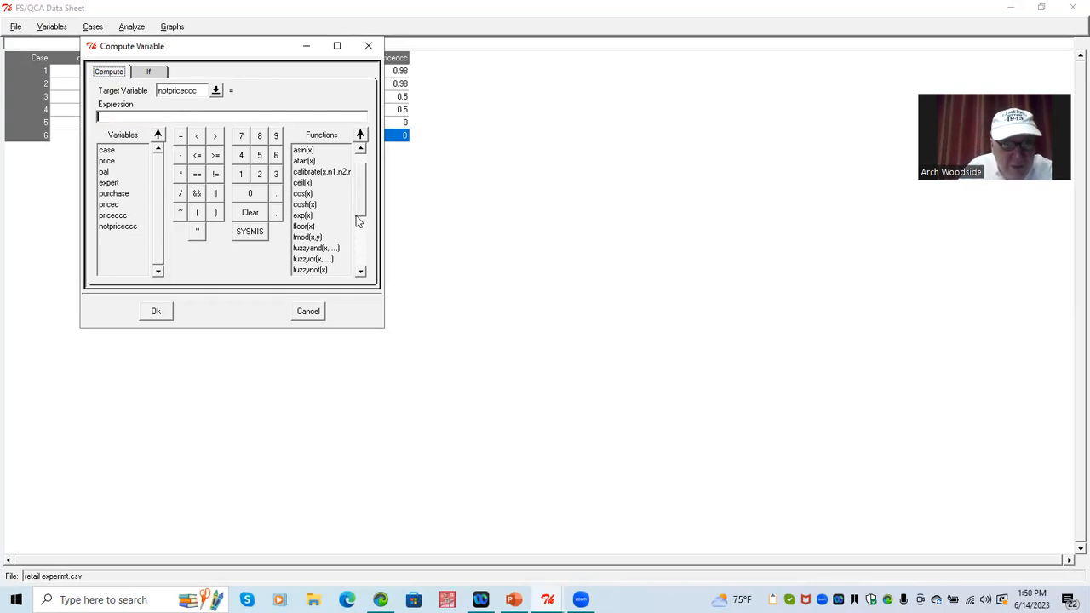
left_click(314, 247)
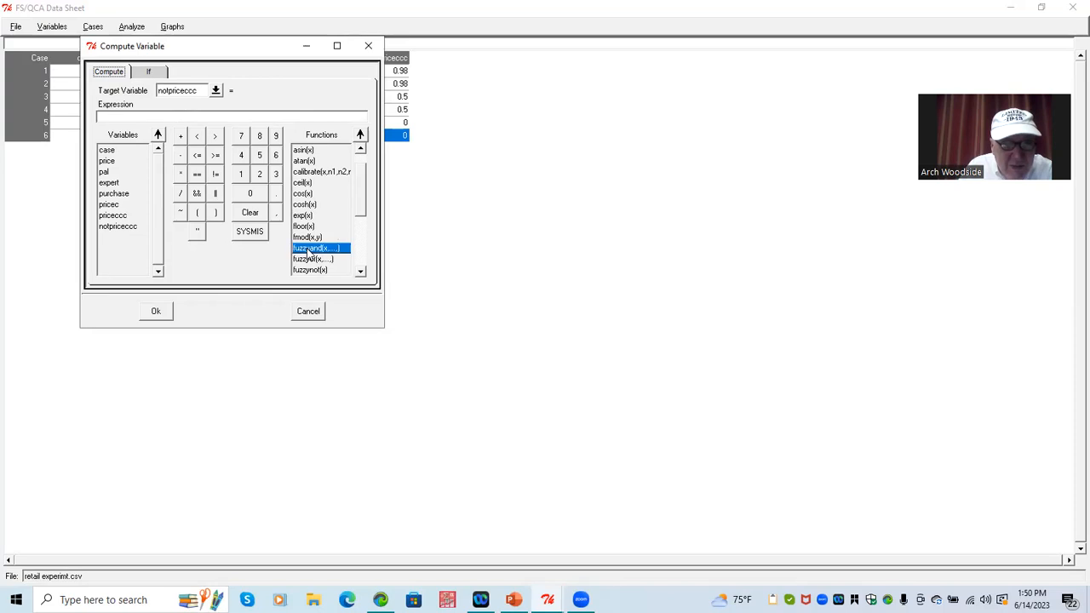
left_click(361, 137)
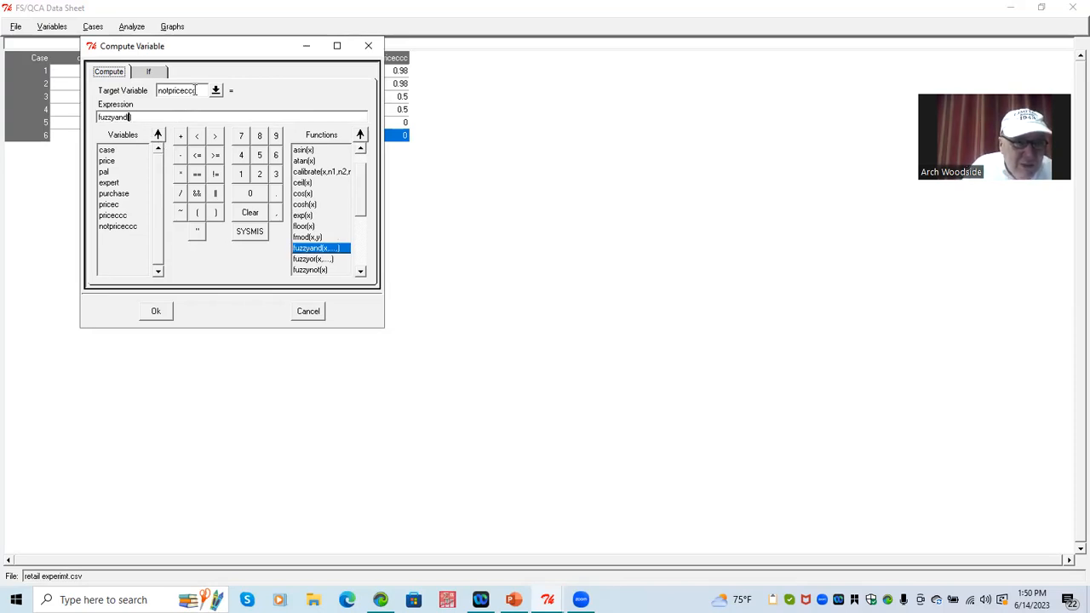
Complete the expression as fuzzyand(pal,notpriceccc) and compute it into a target variable named palnegaprice.
left_click_drag(194, 90, 141, 98)
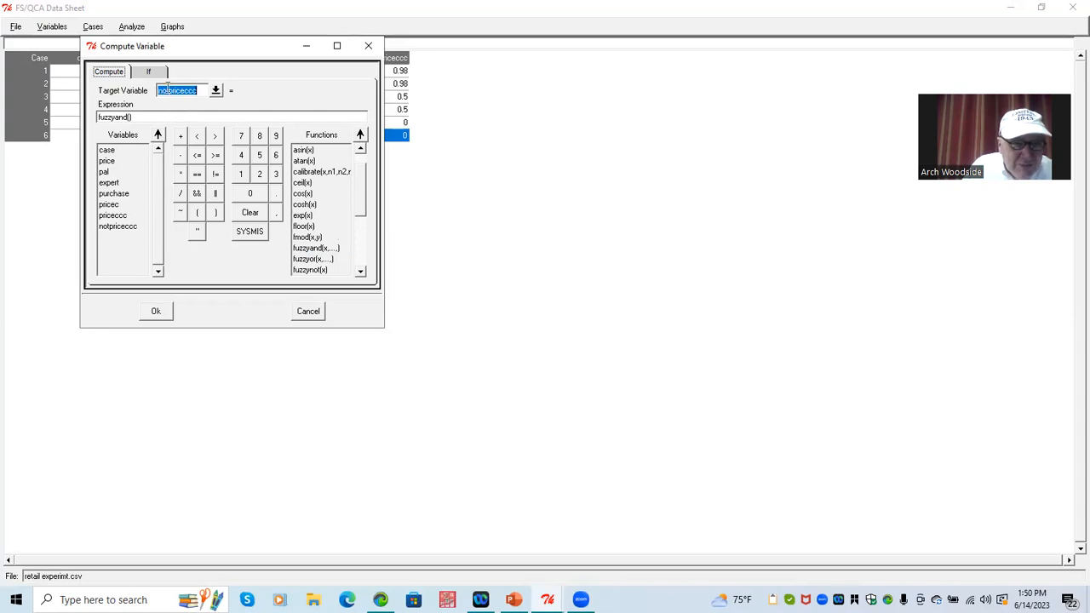
key("BackSpace")
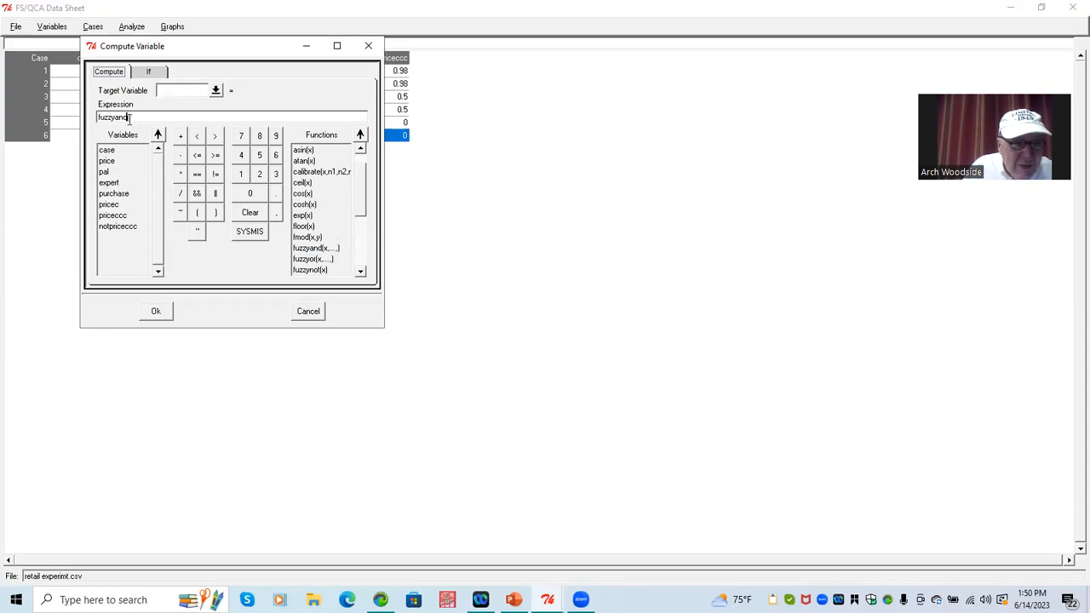
left_click(105, 172)
left_click(158, 135)
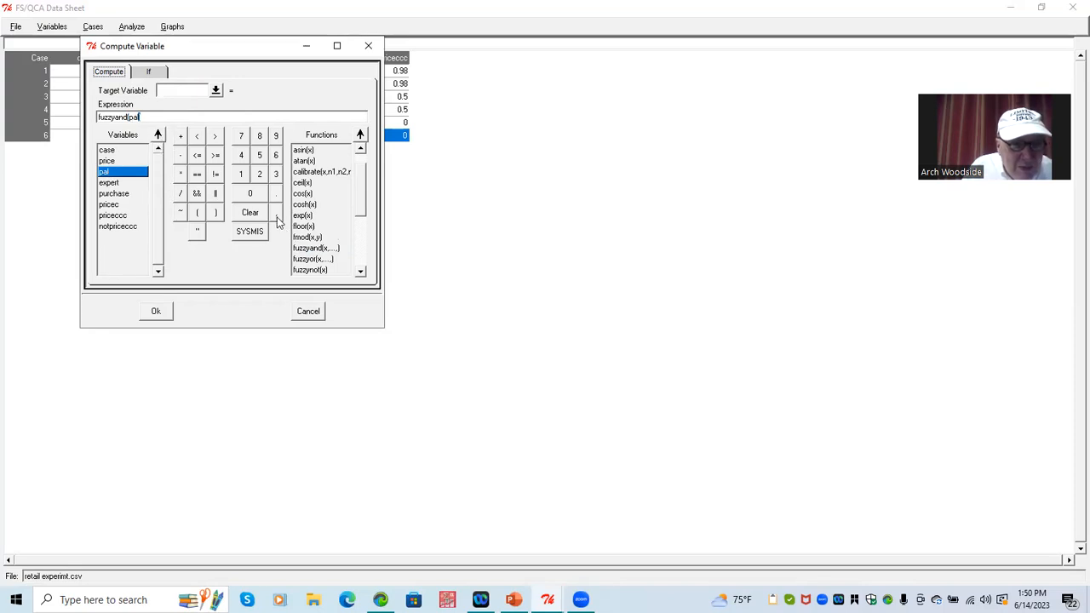
left_click(119, 227)
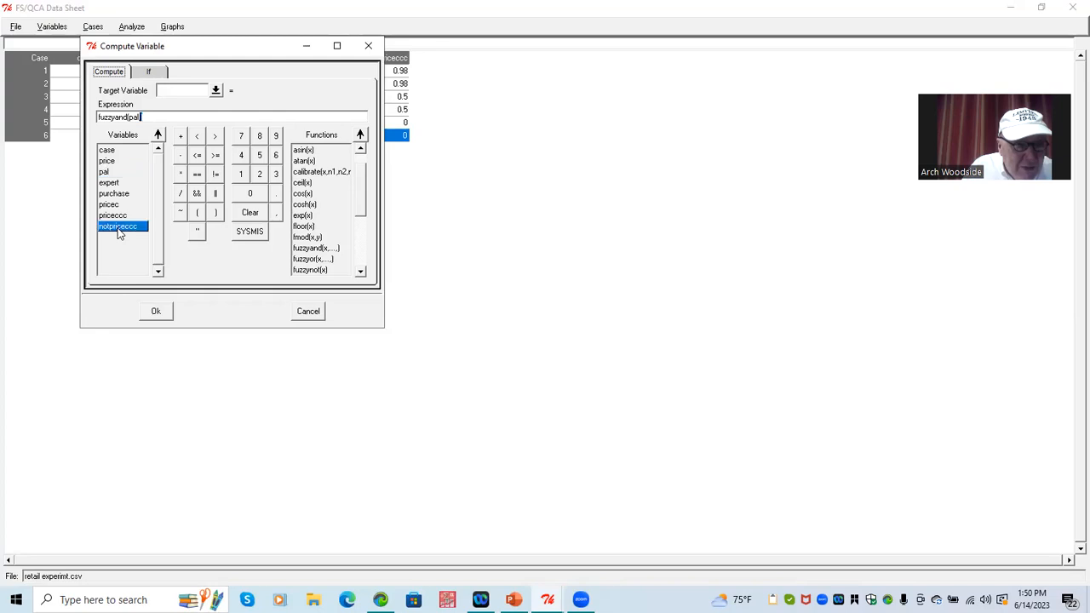
left_click(158, 135)
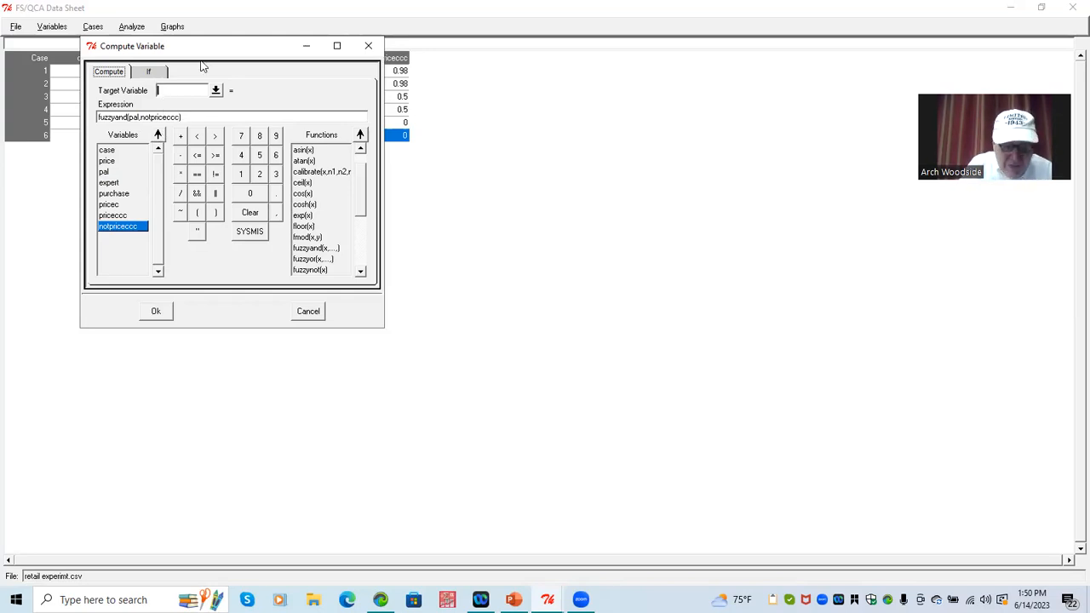
type("palnegaprice")
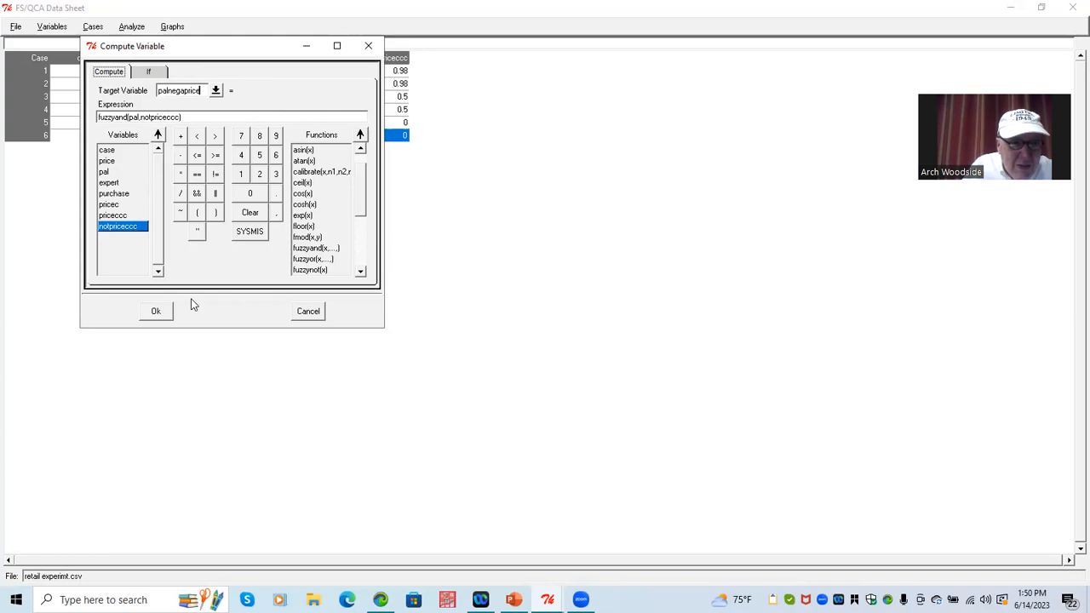
left_click(153, 312)
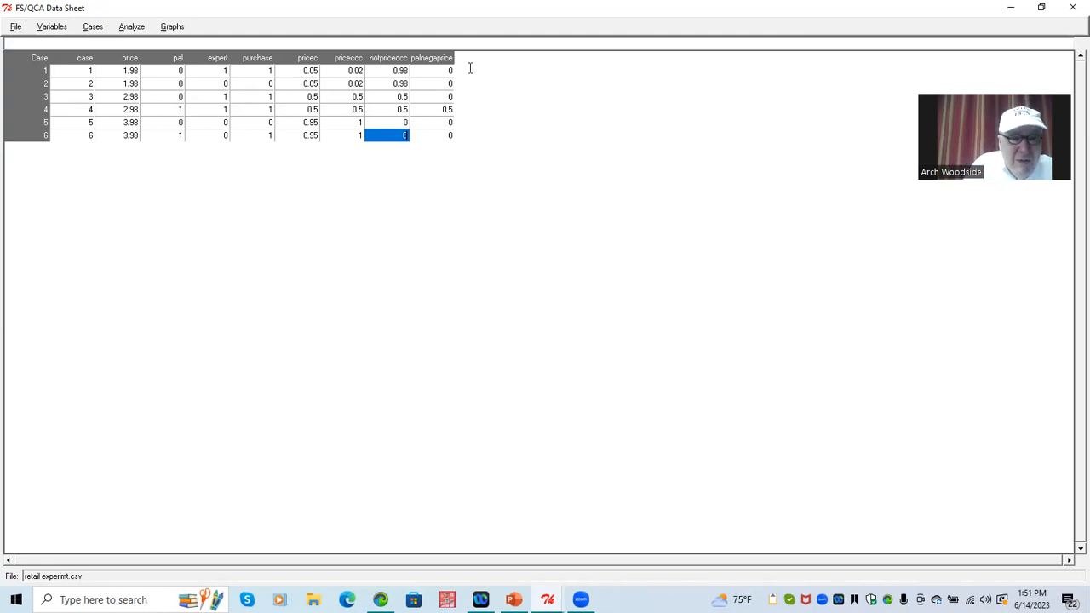
Plot purchase against palnegaprice on the X axis in a fuzzy-set XY plot.
left_click(173, 28)
mouse_move(178, 60)
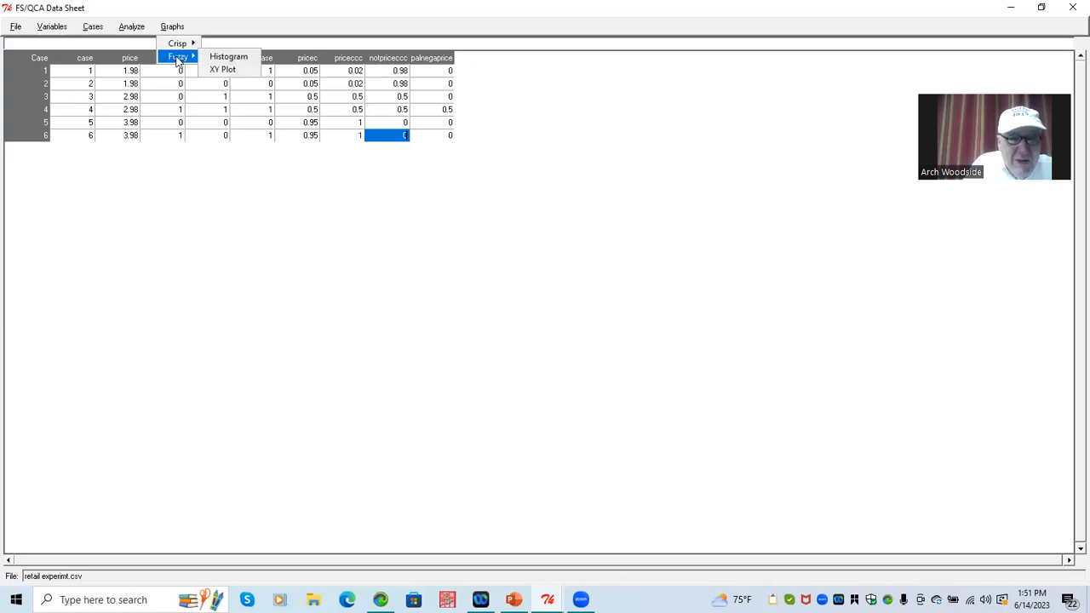
left_click(227, 71)
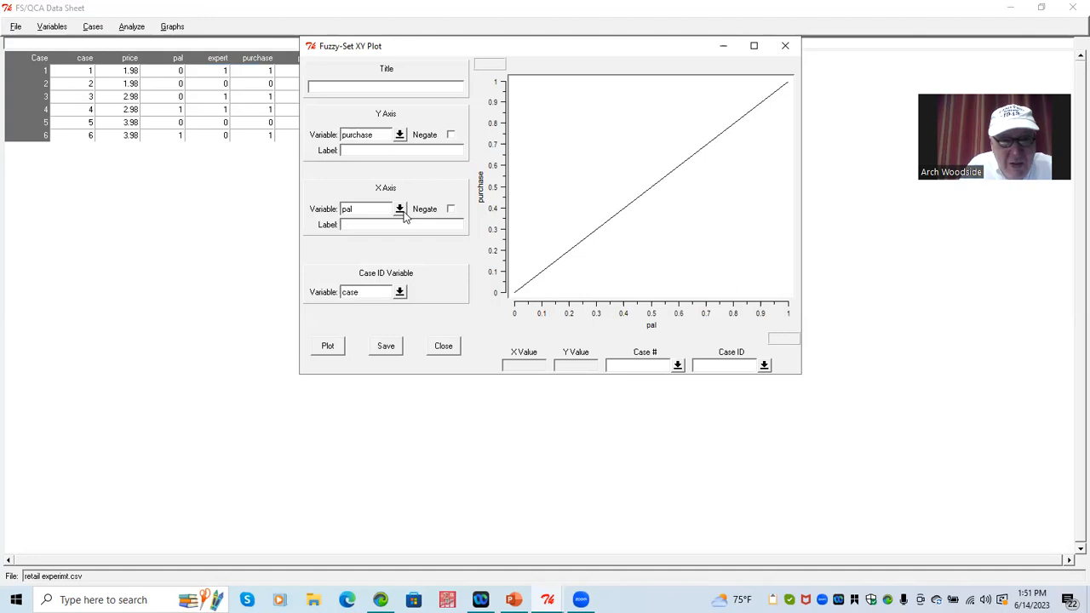
left_click(402, 211)
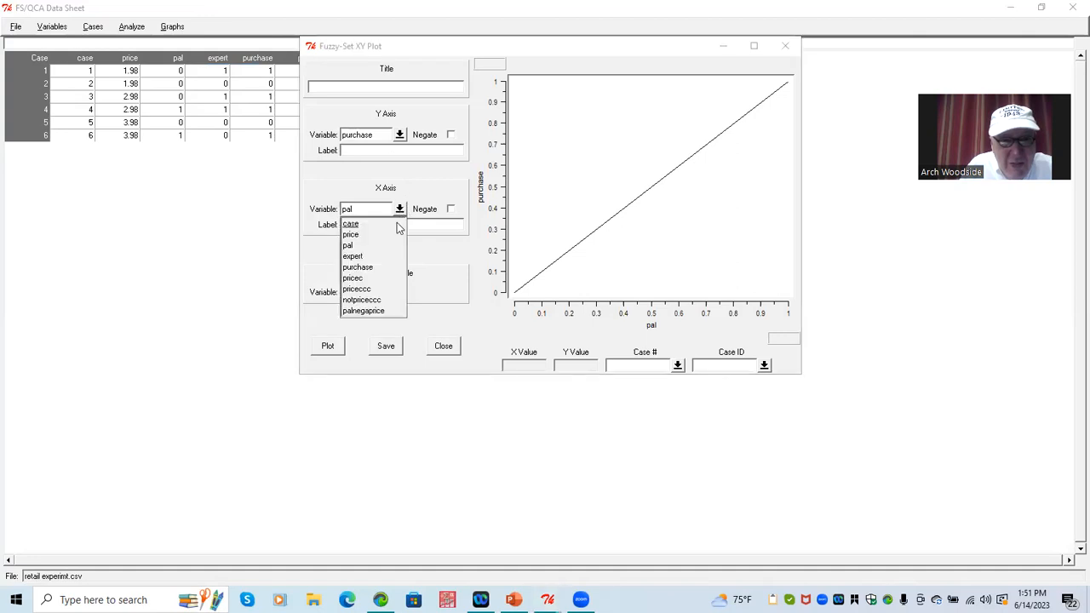
left_click(388, 313)
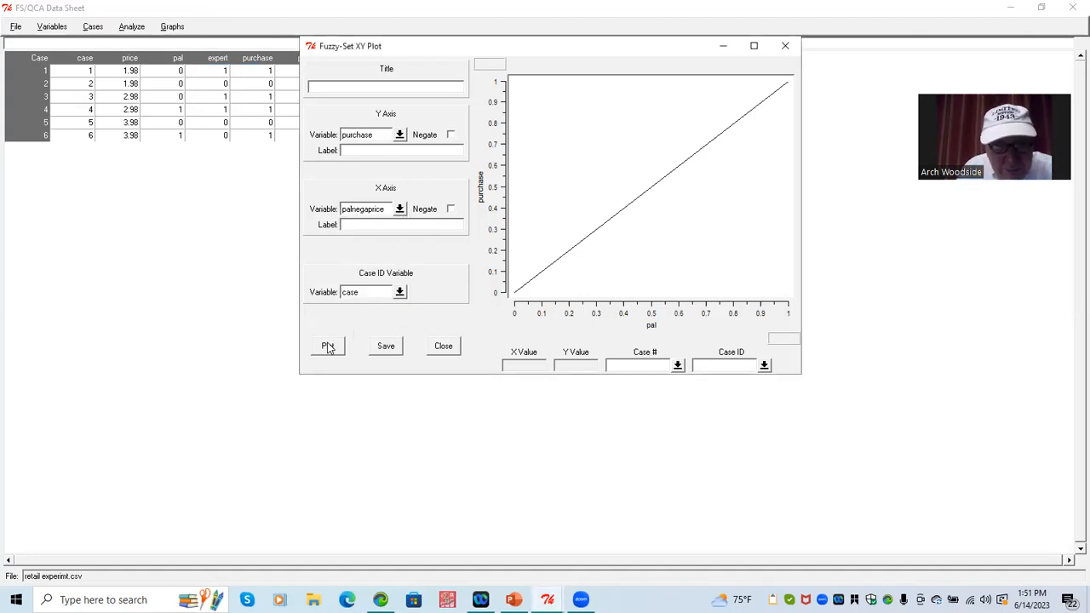
left_click(328, 346)
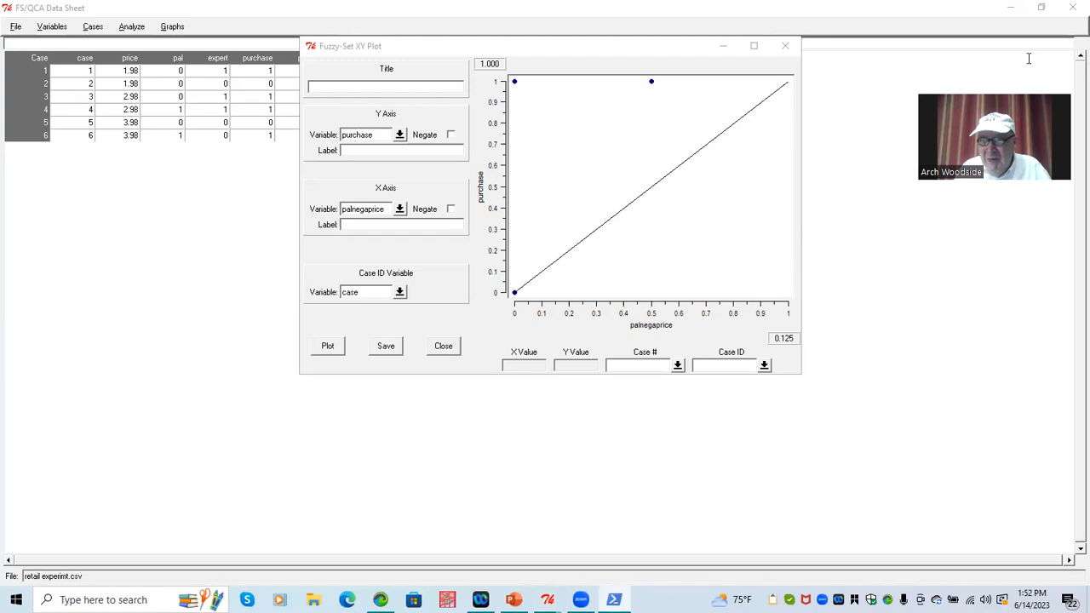
Minimize the data sheet, switch to the PowerPoint lesson and present slide 5 with the Figure 2 XY graph full screen.
left_click(1011, 9)
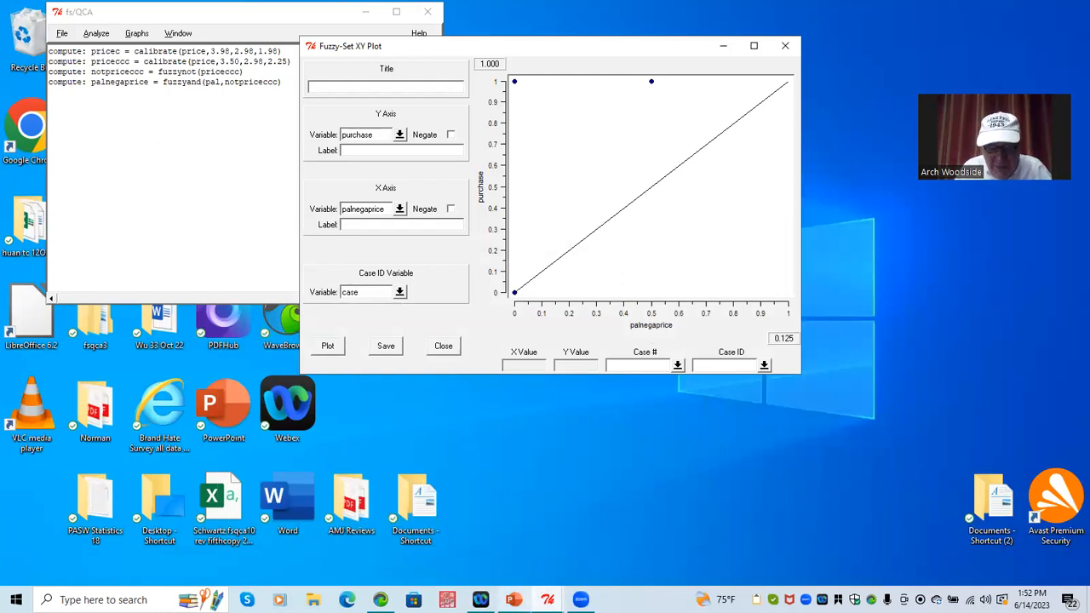
key("alt+Tab")
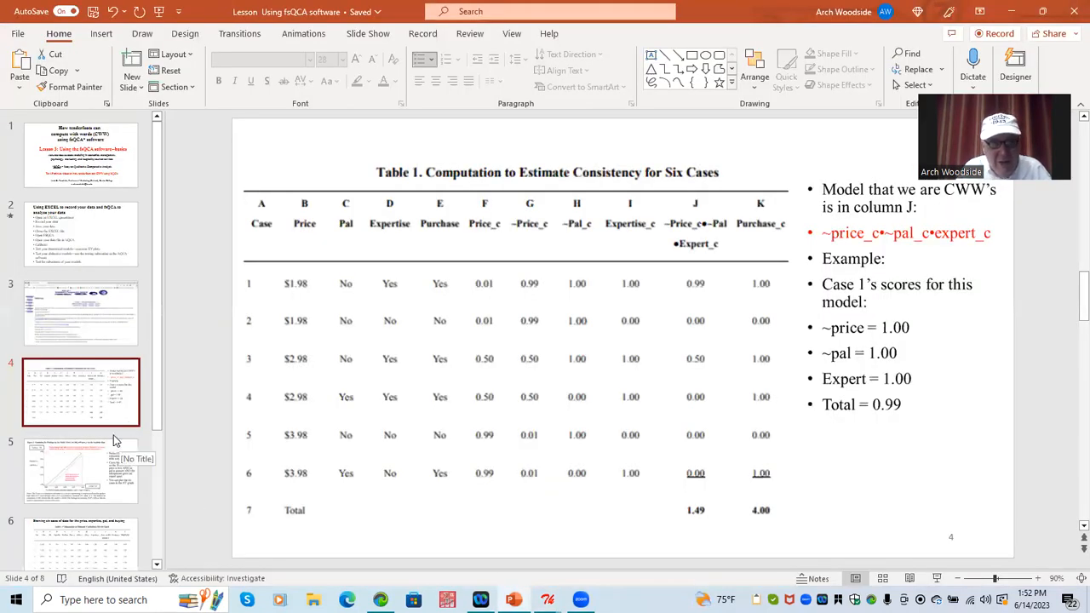
left_click(75, 461)
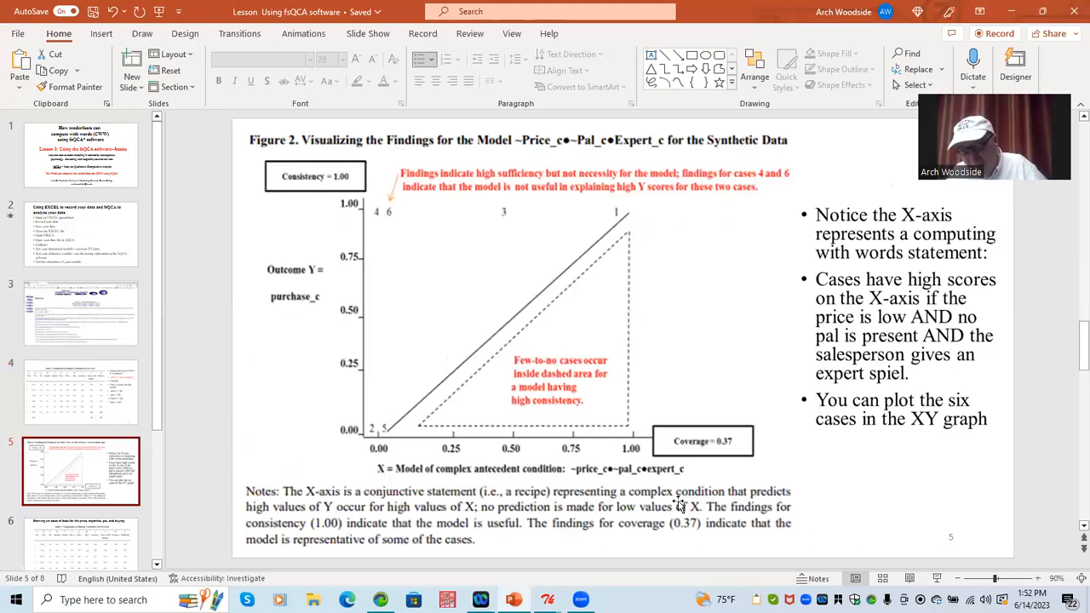
left_click(937, 578)
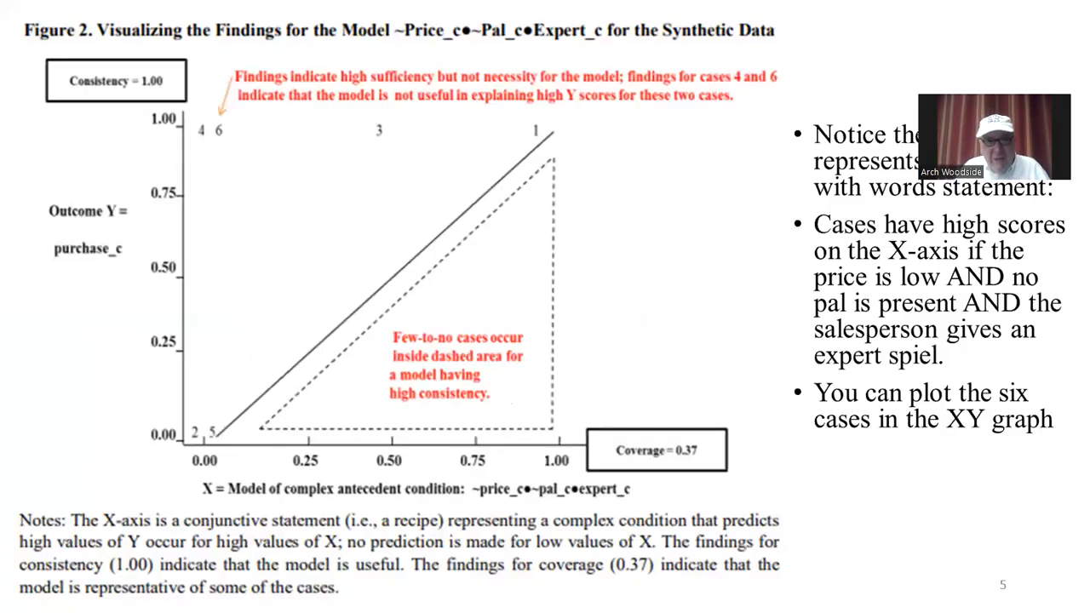
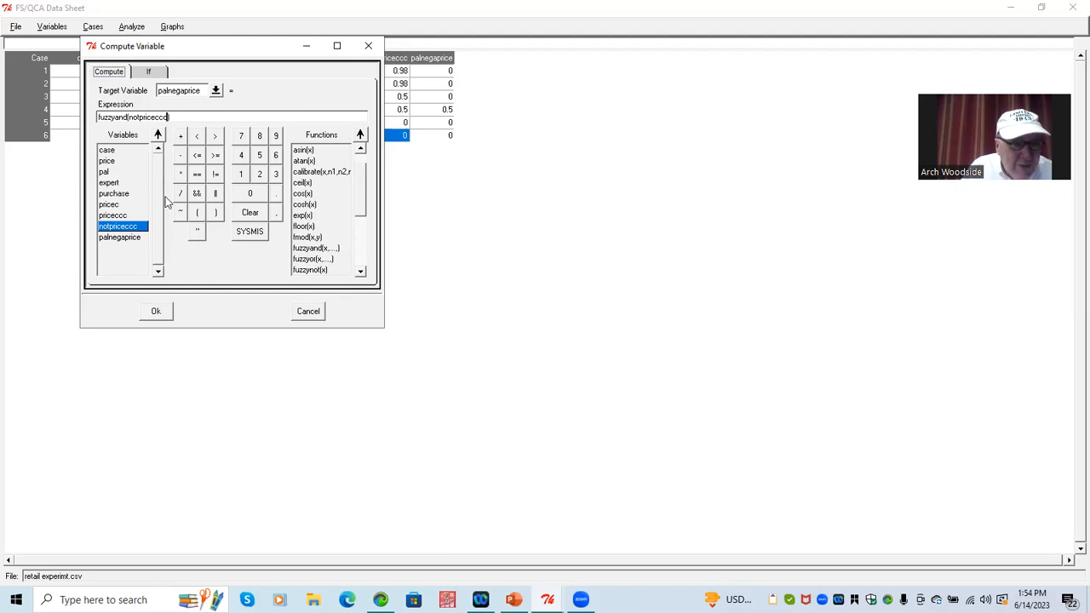
Complete the expression as fuzzyand(notpriceccc,expert) and compute it into a target variable named expnorpice.
left_click(276, 213)
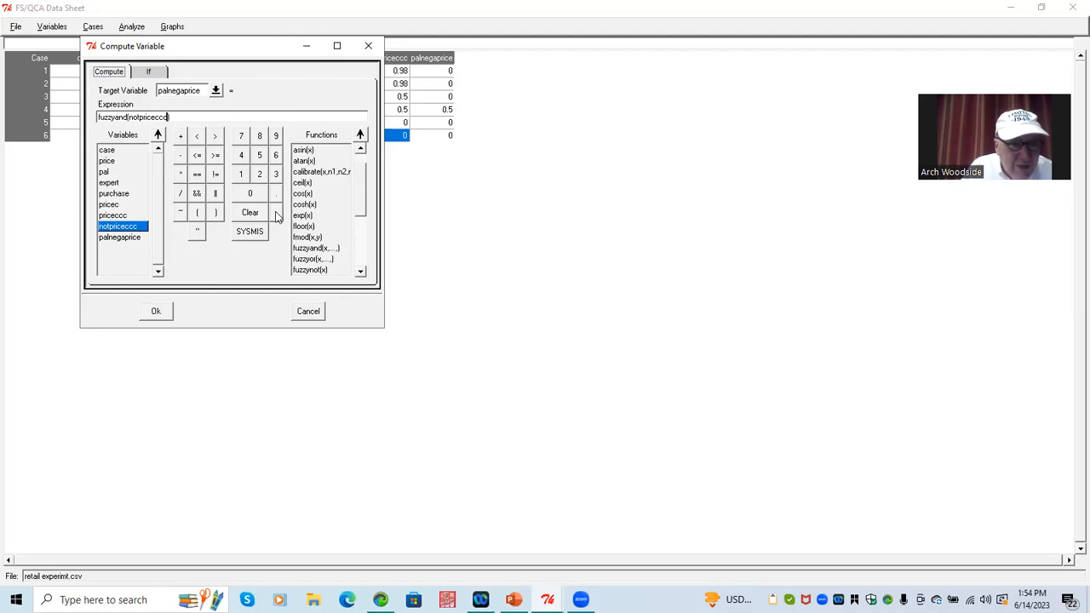
left_click(116, 184)
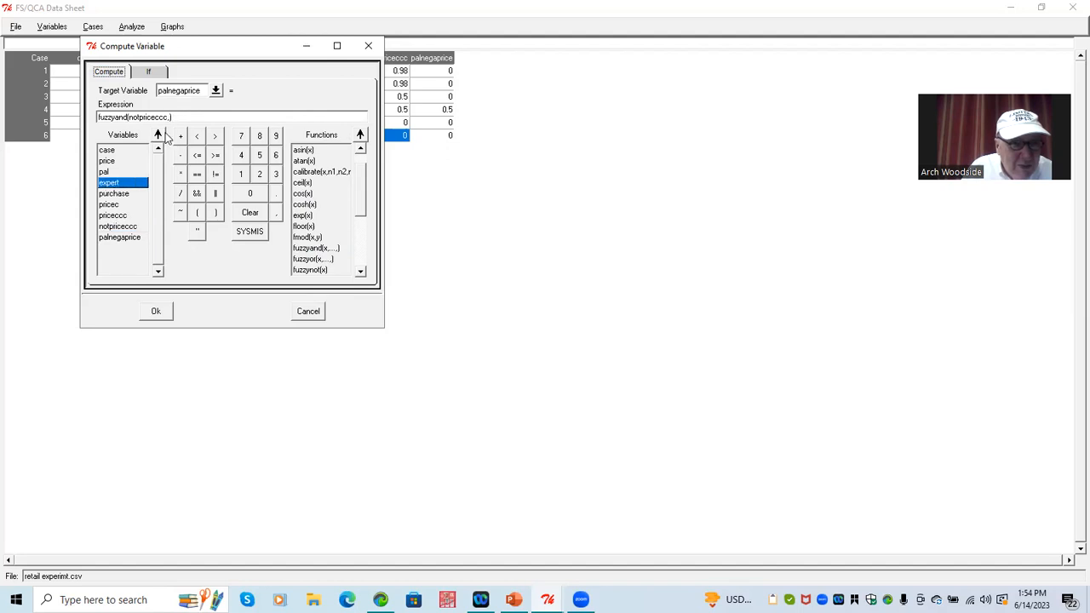
left_click(159, 135)
double_click(179, 90)
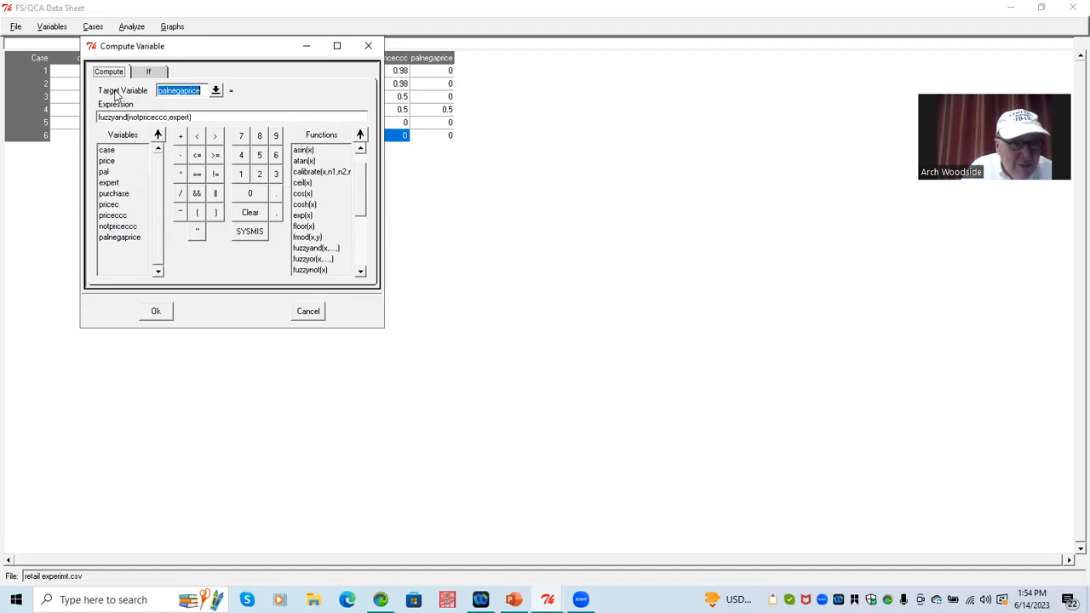
type("exp")
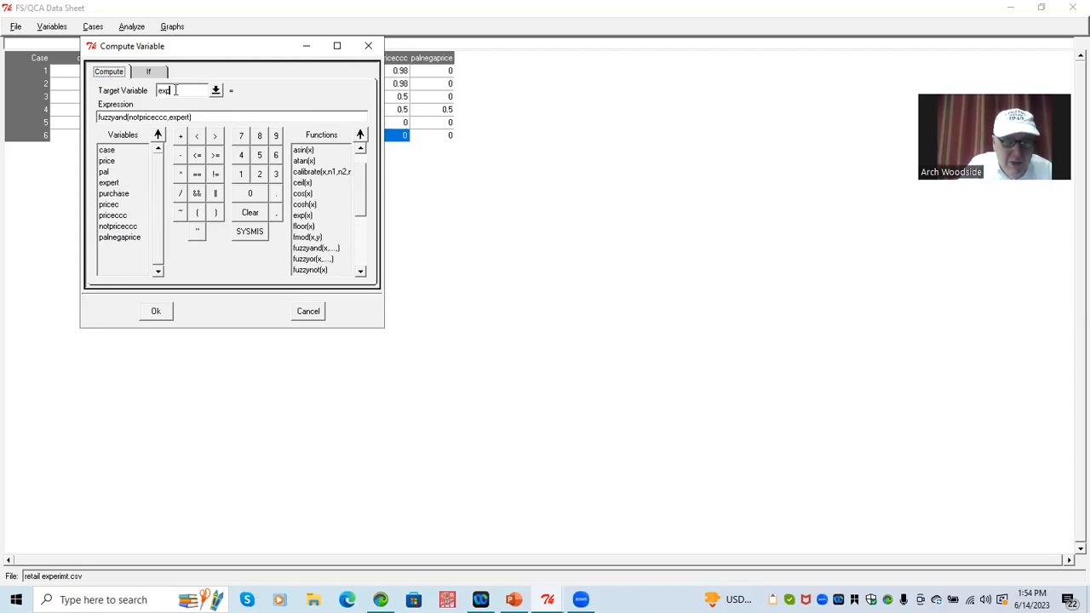
type("norpice")
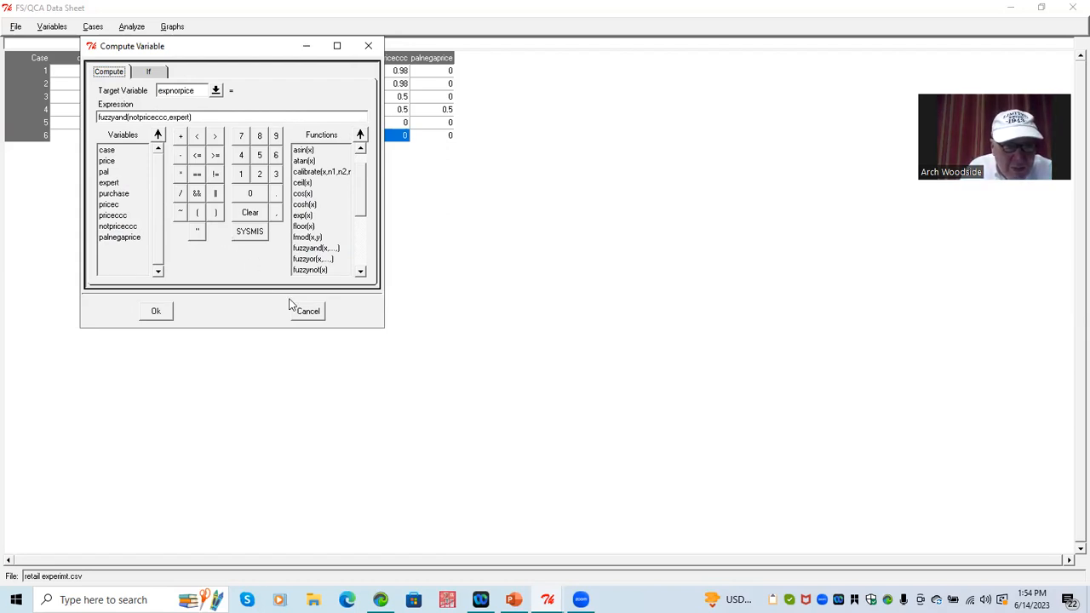
left_click(157, 311)
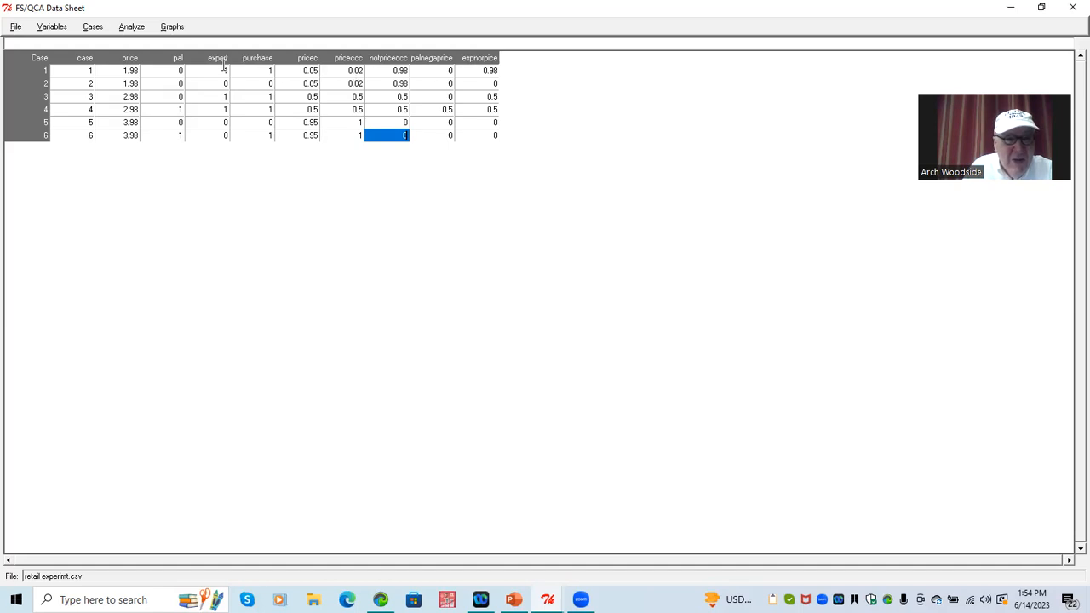
Plot purchase against expnorpice on the X axis in a fuzzy-set XY plot and list the case IDs at the origin point.
left_click(172, 27)
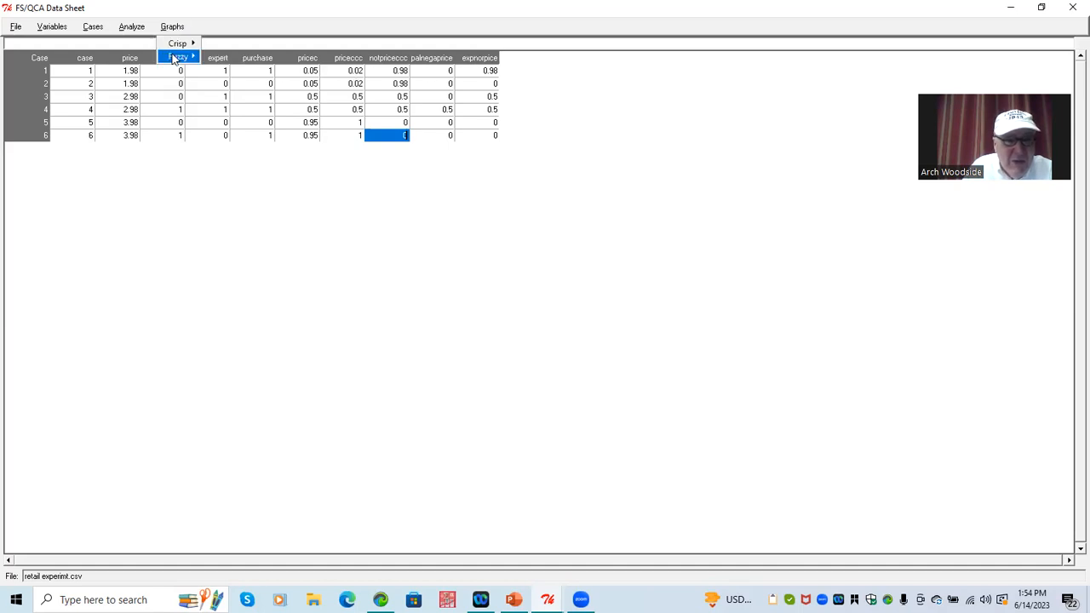
mouse_move(174, 57)
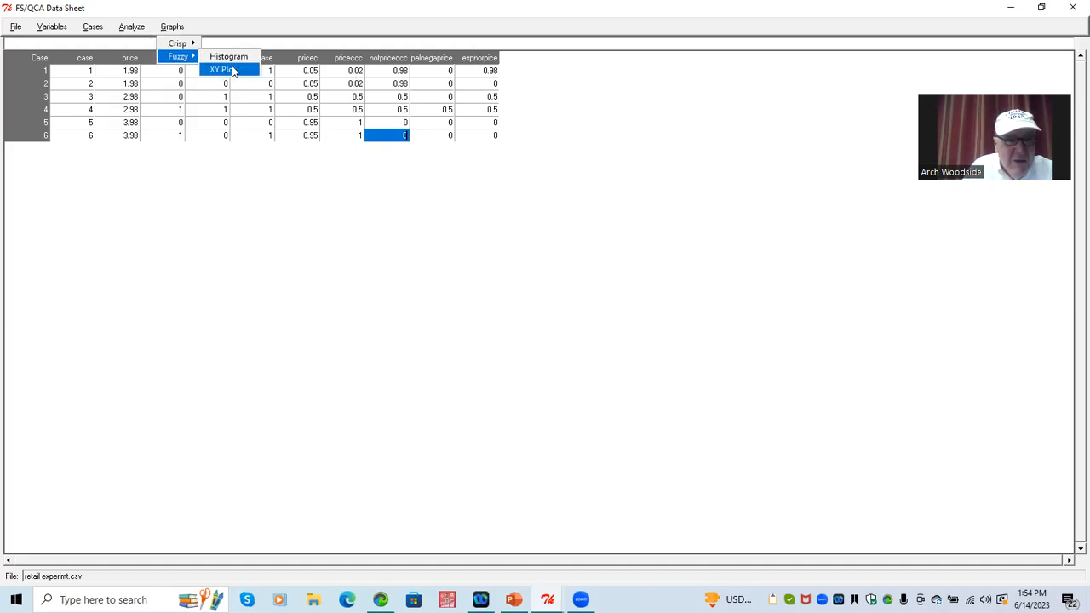
left_click(233, 71)
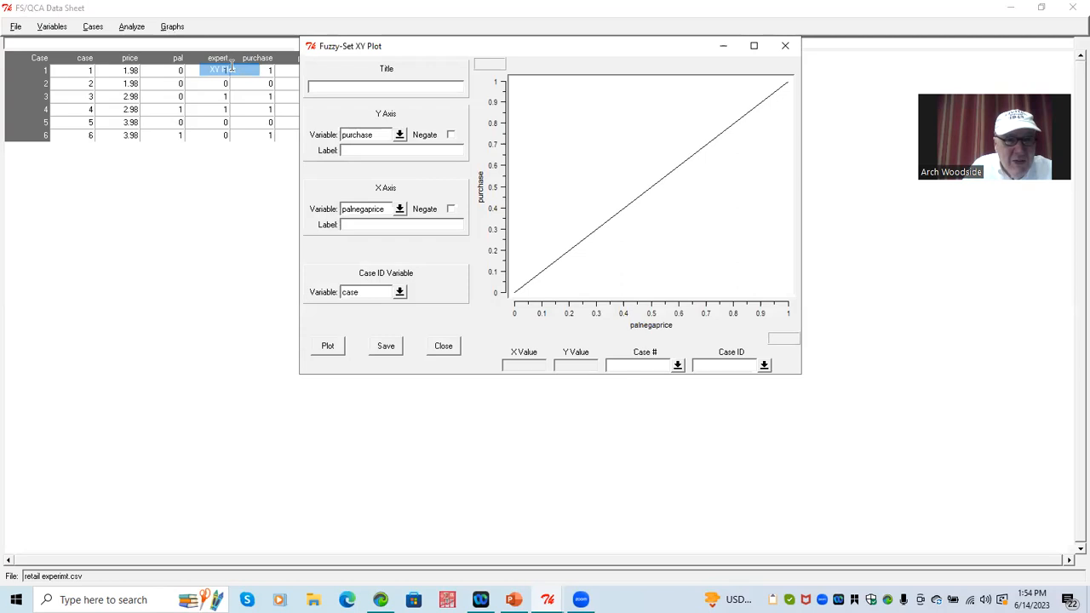
left_click(401, 212)
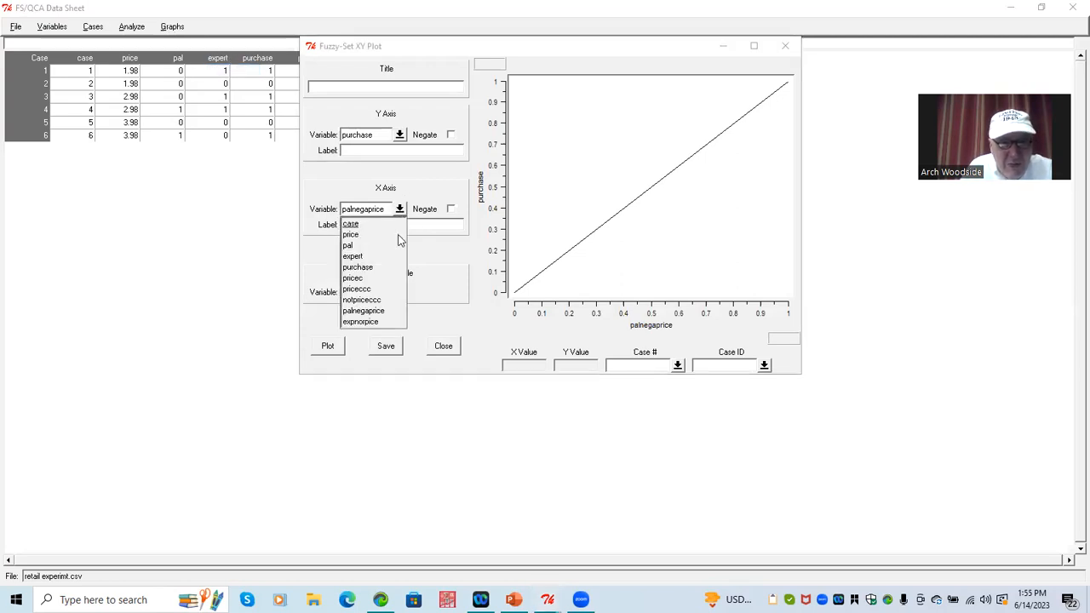
left_click(397, 322)
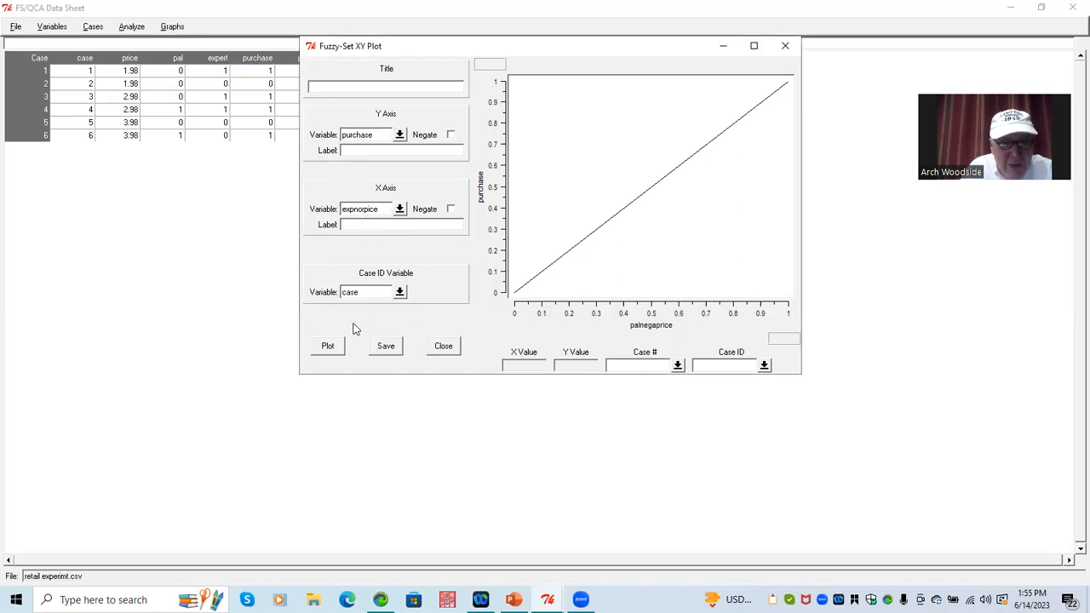
left_click(328, 346)
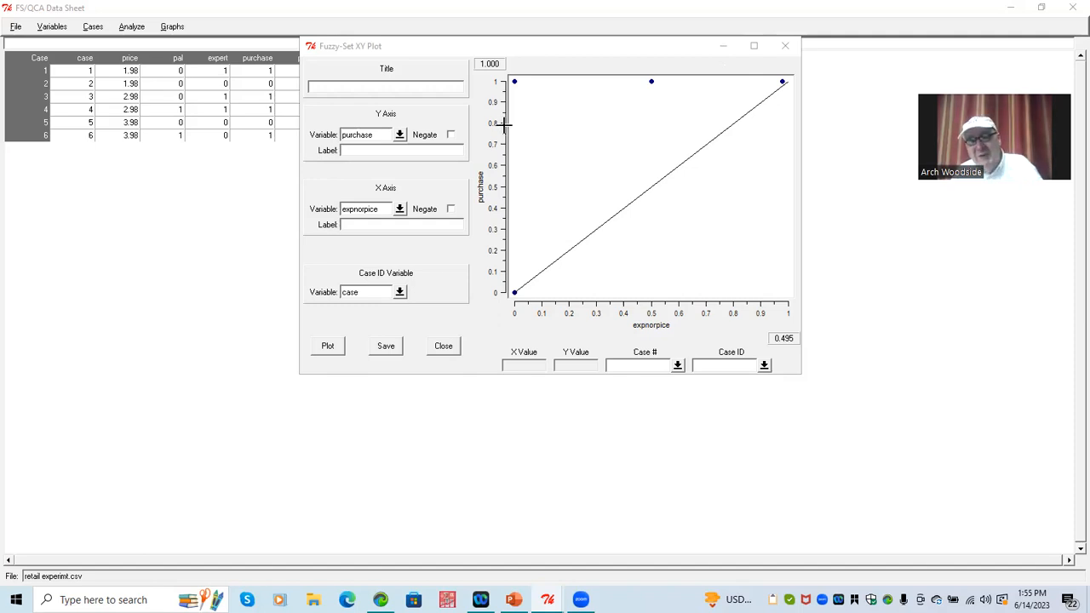
left_click(514, 292)
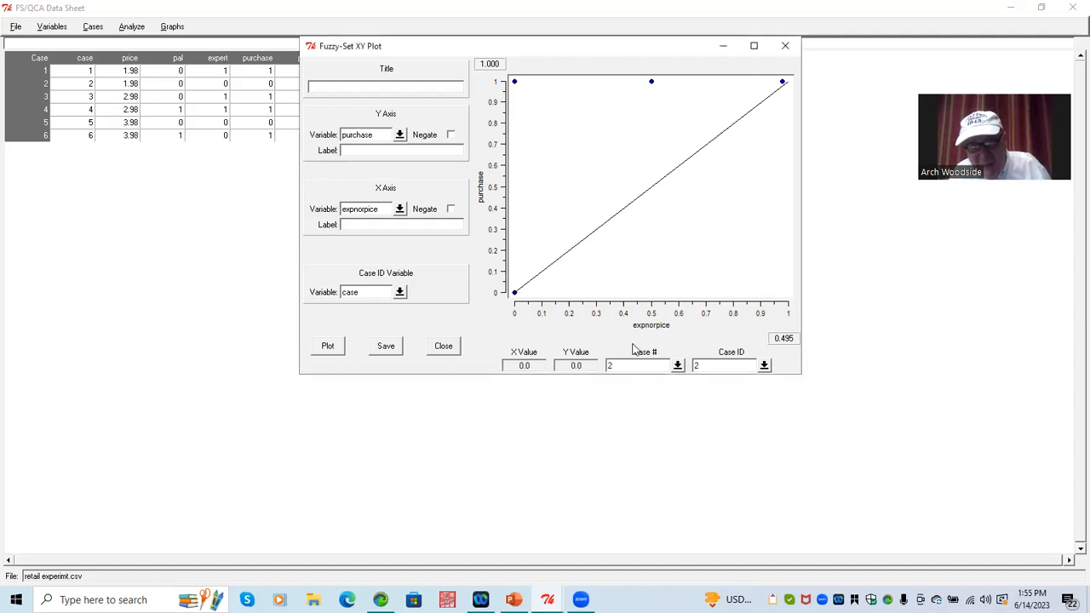
left_click(764, 366)
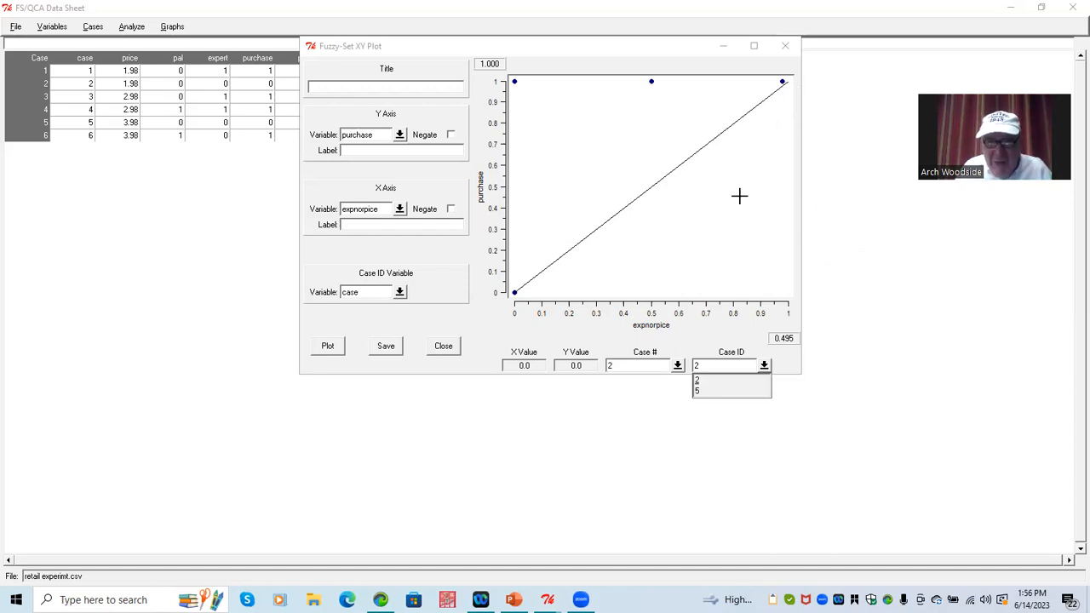
Minimize the data sheet and bring the PowerPoint lesson in front of the XY plot.
left_click(1013, 11)
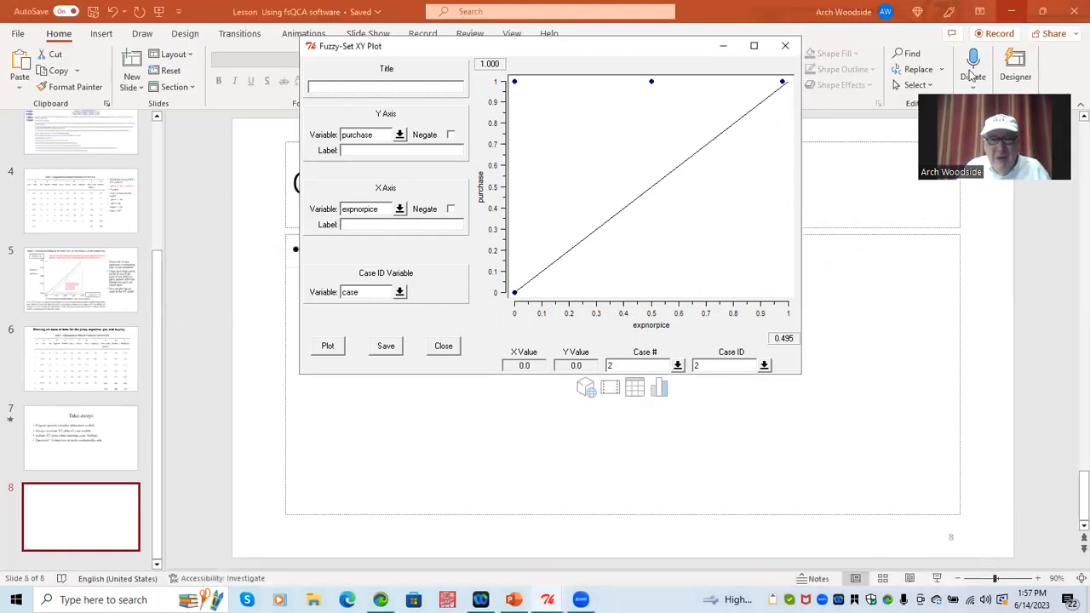
left_click(1010, 9)
left_click(1007, 9)
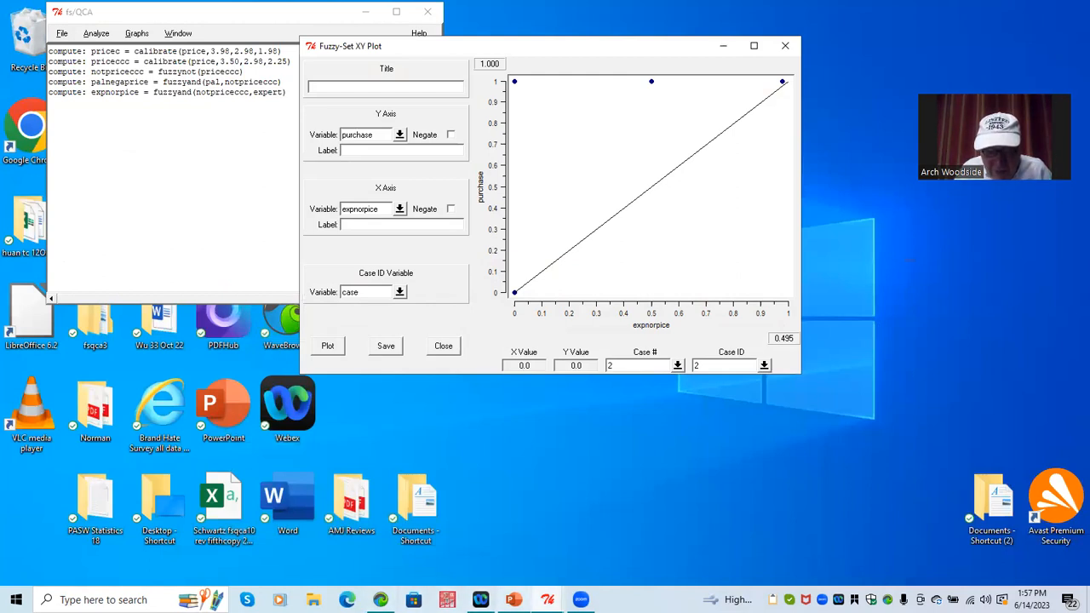
left_click(514, 599)
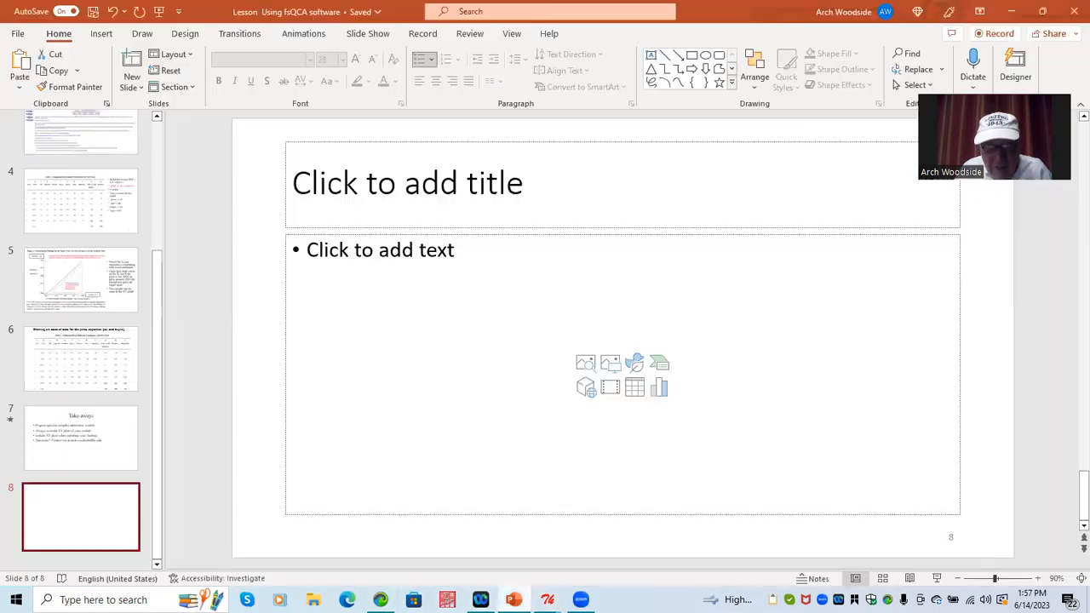
Present slide 6 with the Table 1 consistency computation full screen and advance to the Take-aways slide.
left_click(61, 354)
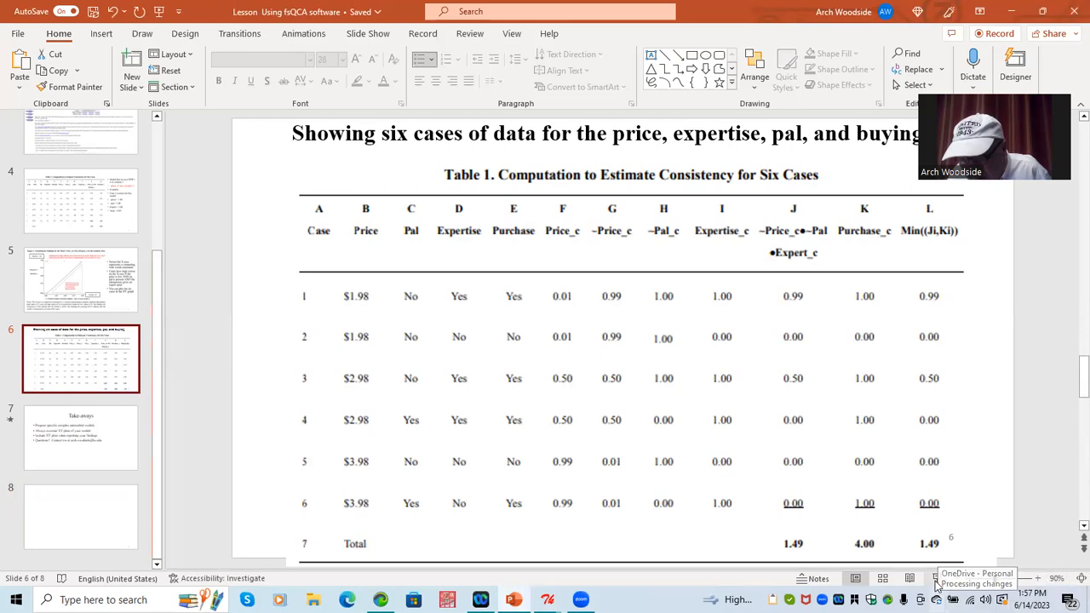
key("shift+F5")
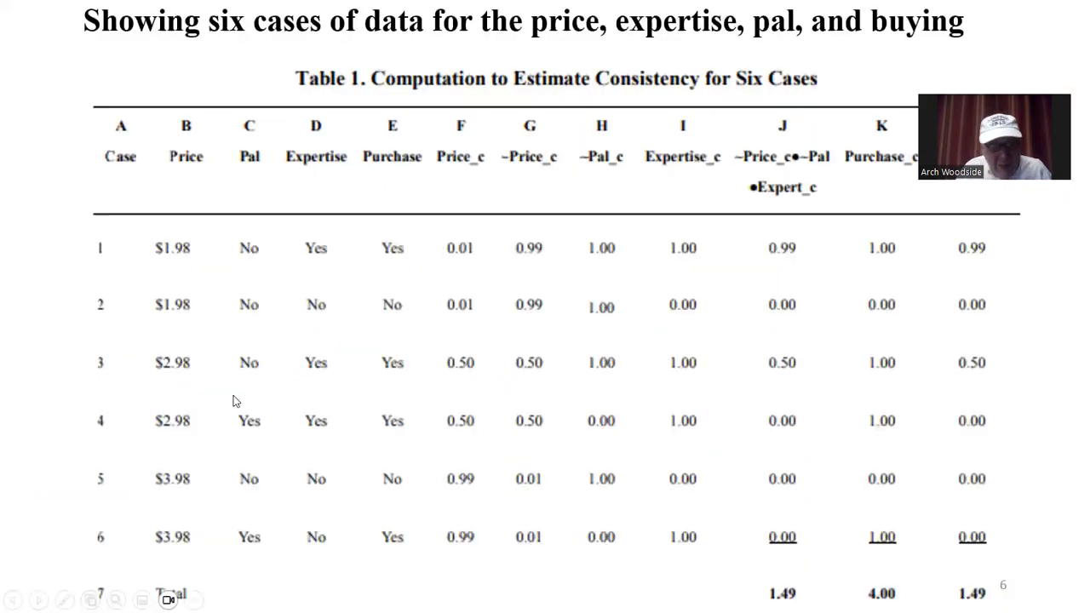
right_click(518, 244)
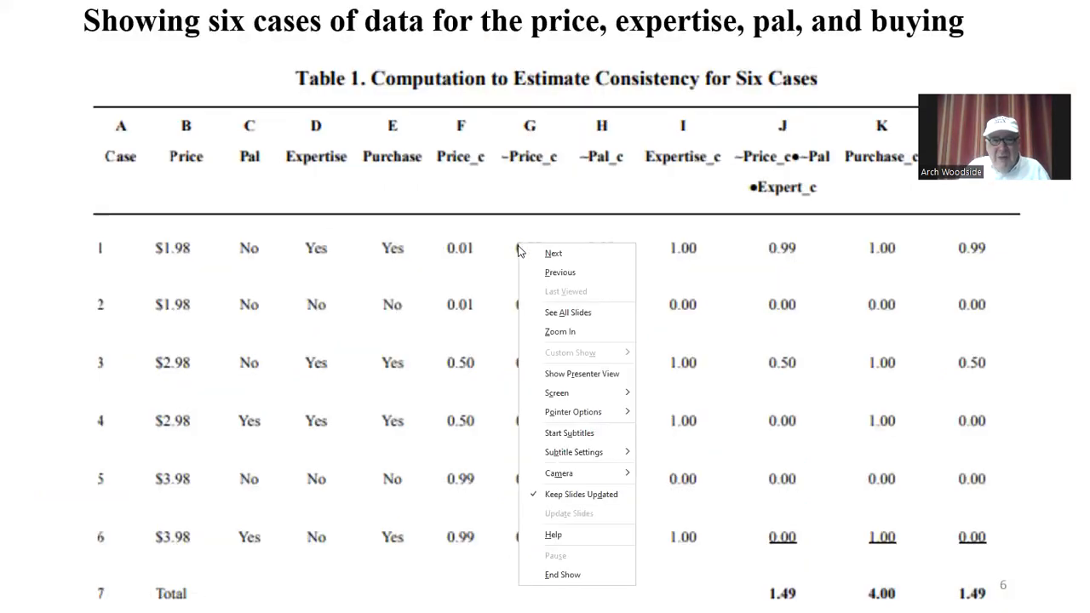
left_click(523, 247)
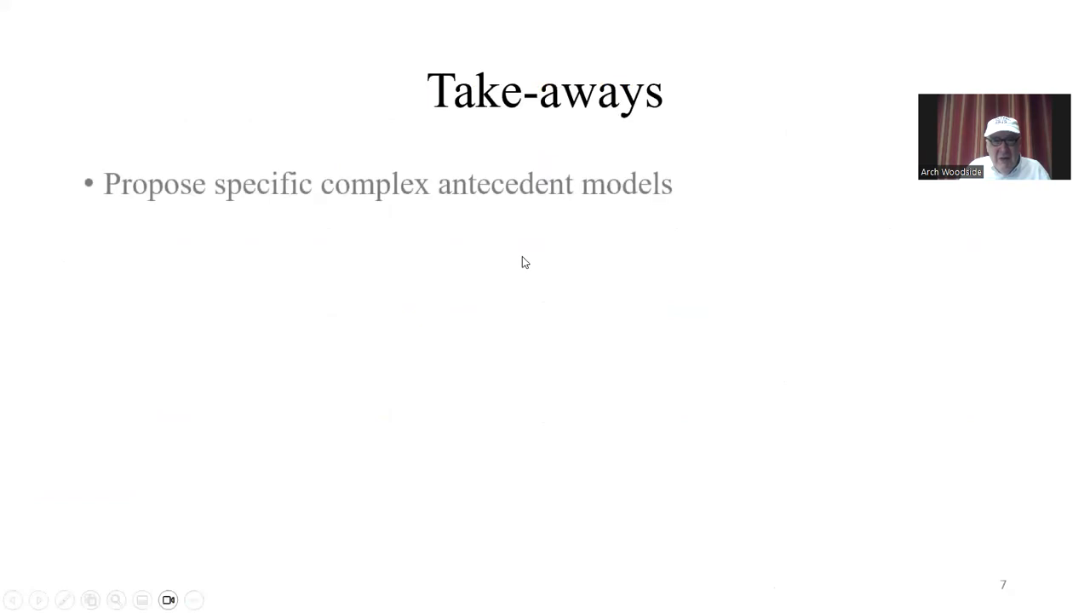